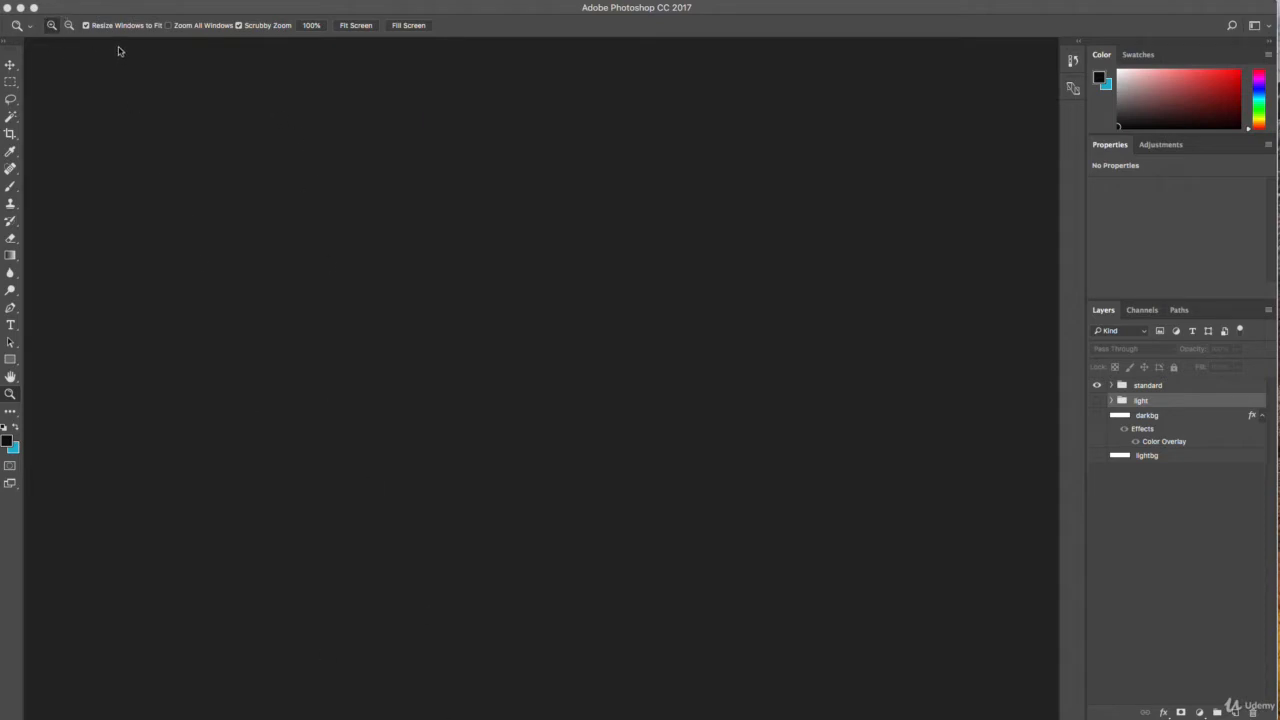
Create a new 600 by 400 pixel document and detach it into its own floating window in the workspace
{"action": "left_click", "coordinate": [5, 1]}
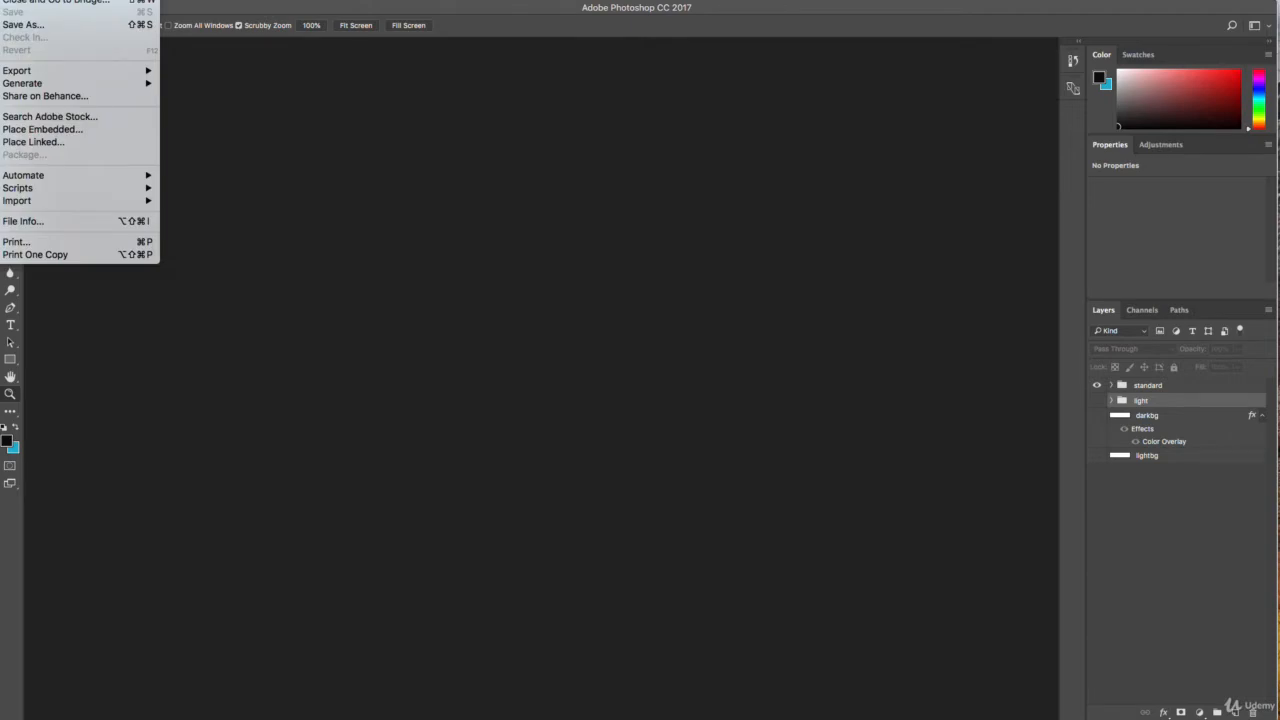
{"action": "left_click", "coordinate": [20, 1]}
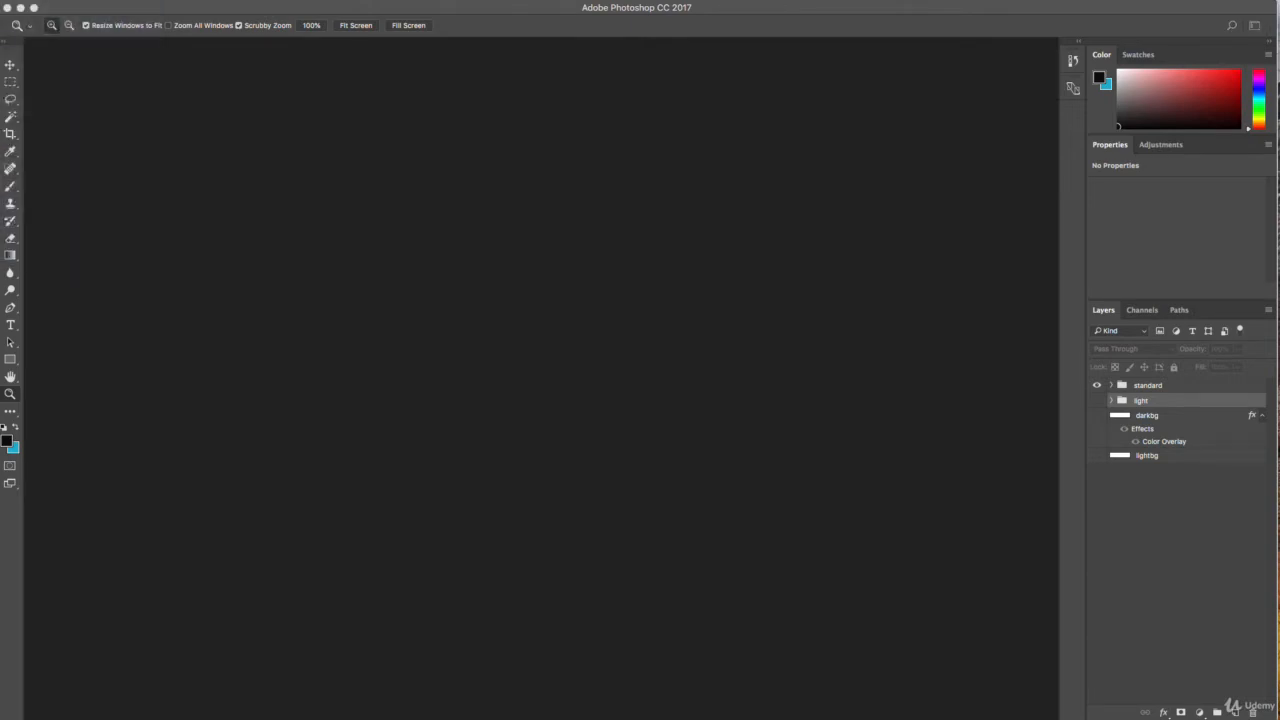
{"action": "left_click_drag", "start_coordinate": [843, 127], "coordinate": [495, 172]}
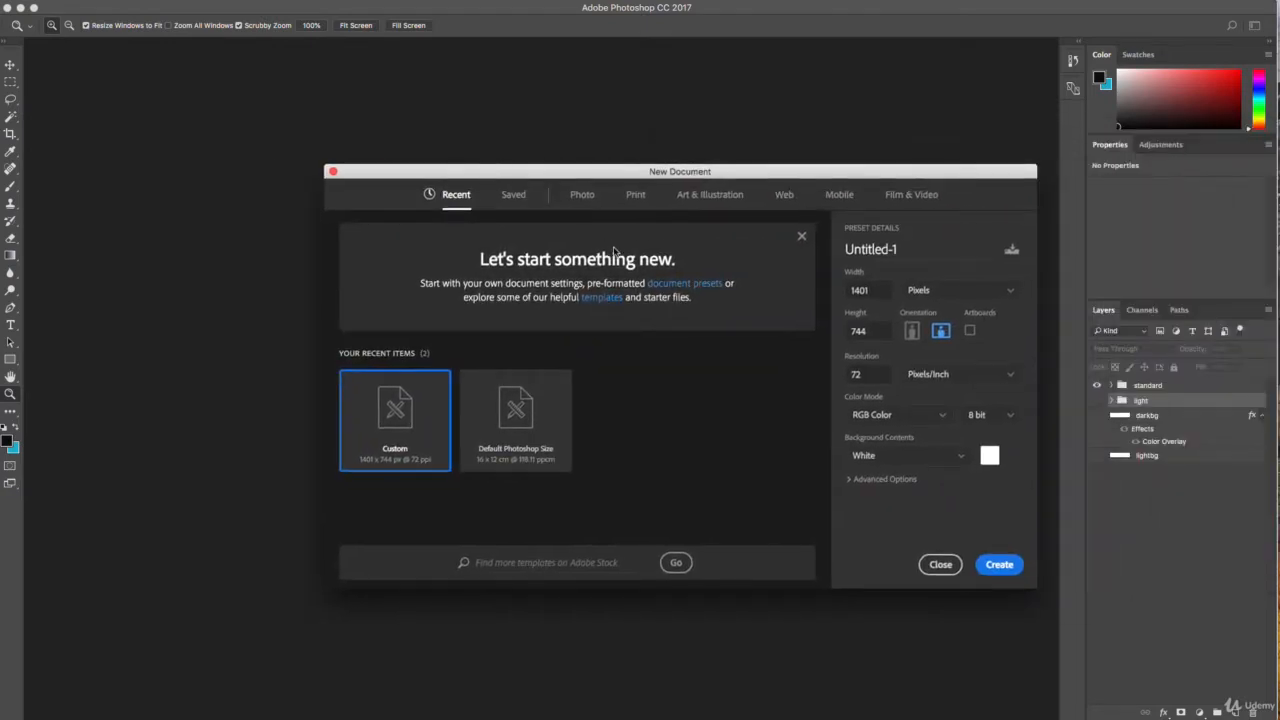
{"action": "double_click", "coordinate": [872, 291]}
{"action": "type", "text": "600"}
{"action": "key", "text": "Tab"}
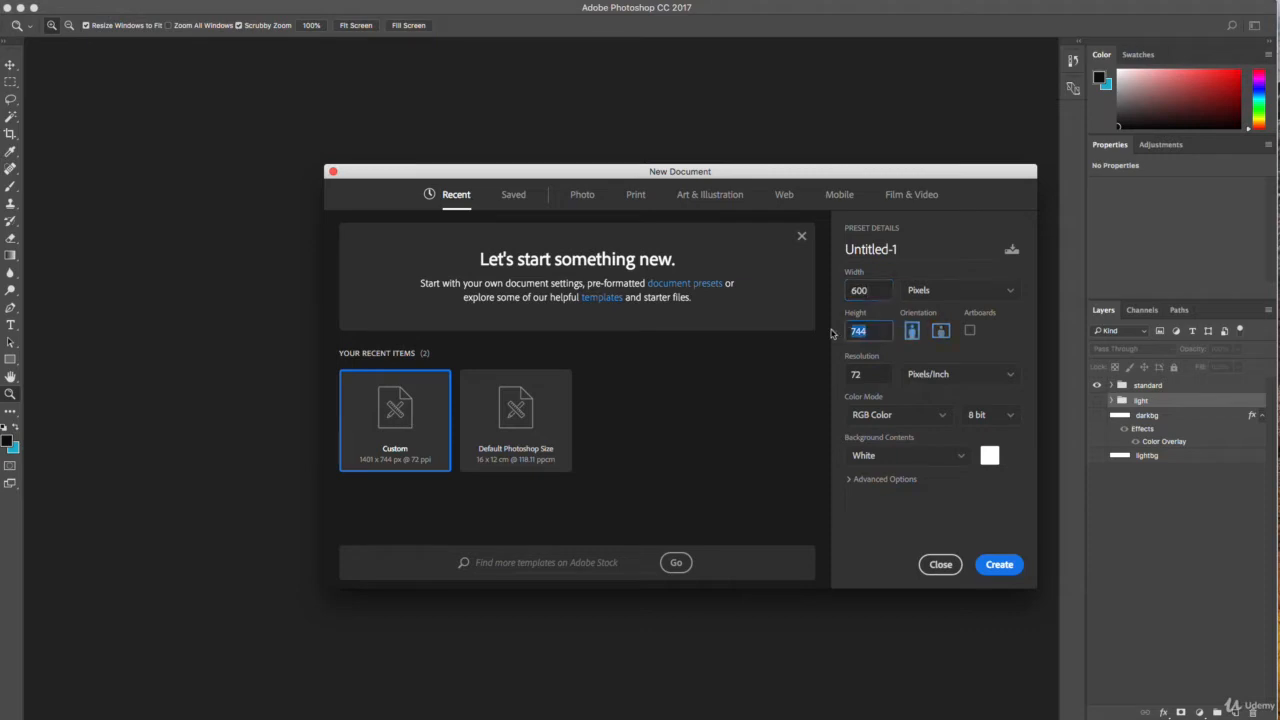
{"action": "type", "text": "400"}
{"action": "left_click", "coordinate": [999, 564]}
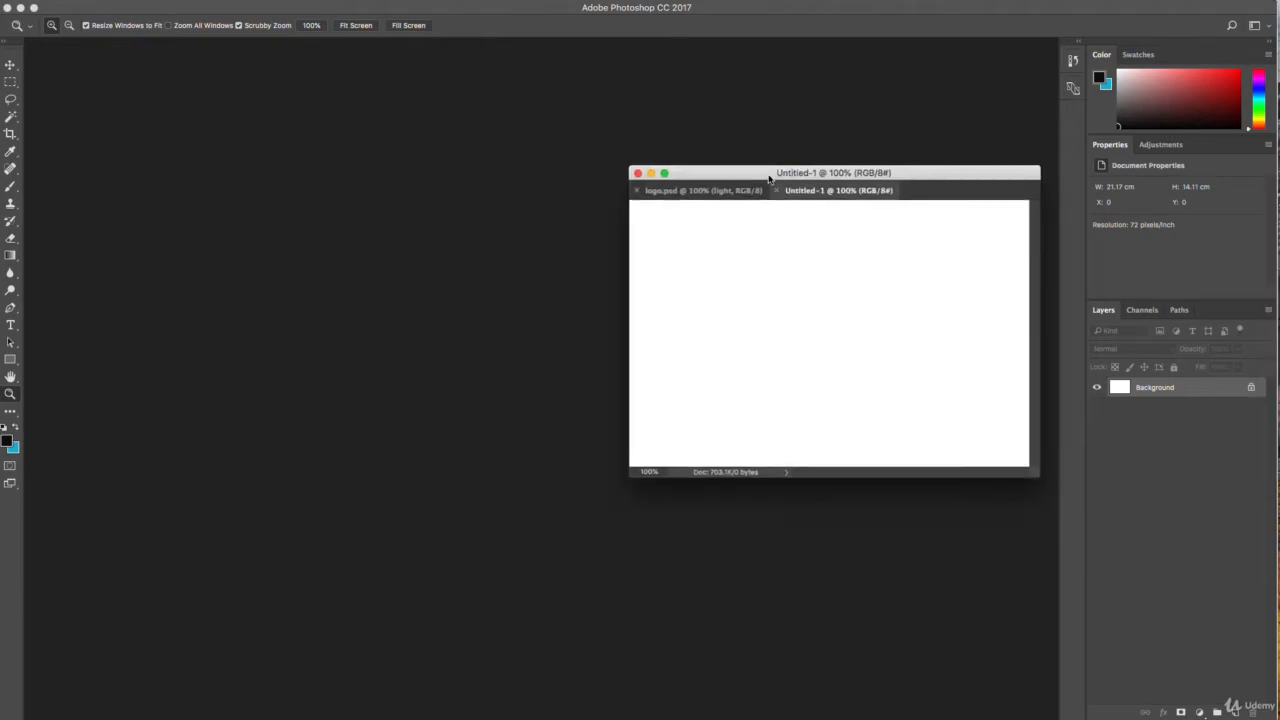
{"action": "left_click_drag", "start_coordinate": [808, 204], "coordinate": [608, 188]}
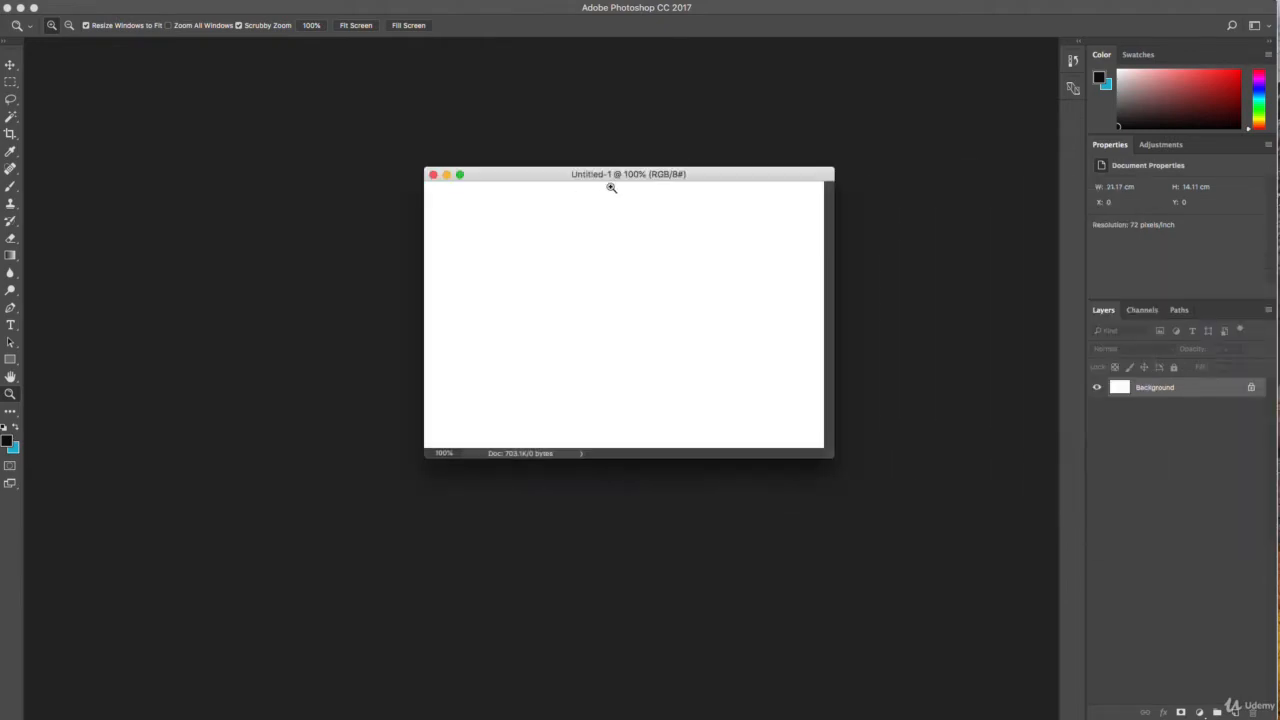
{"action": "left_click_drag", "start_coordinate": [731, 176], "coordinate": [647, 197]}
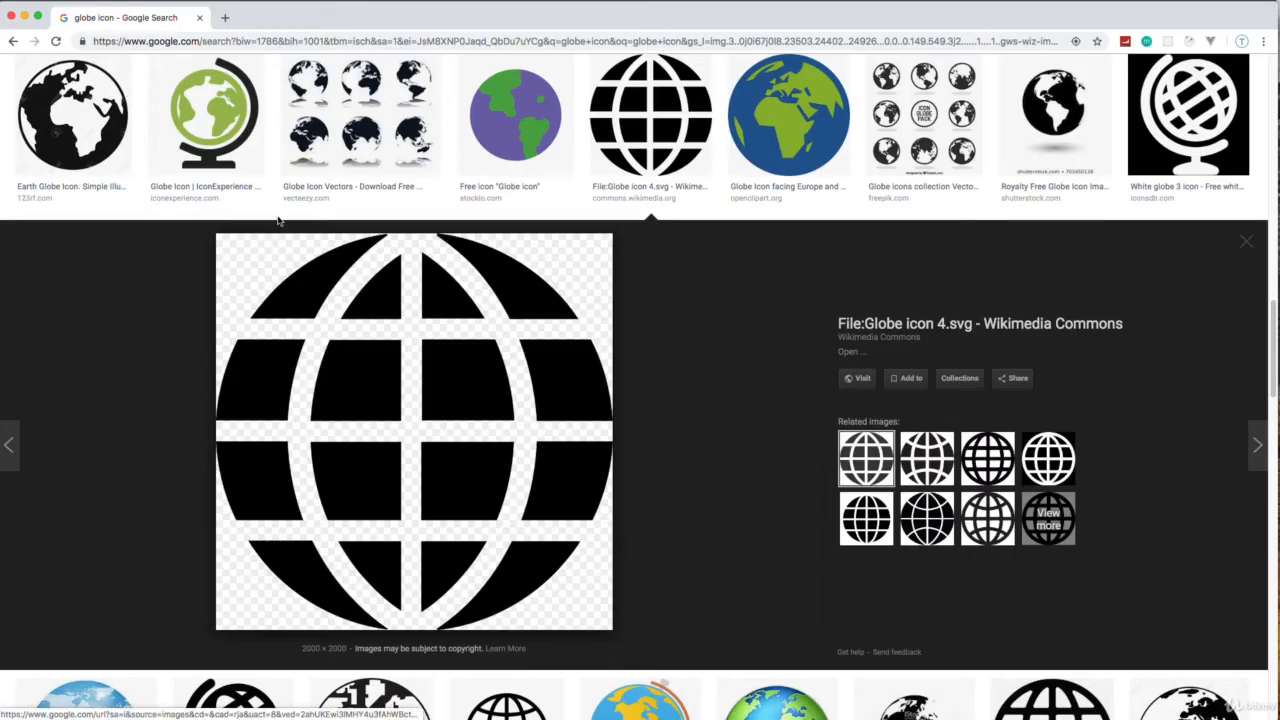
Save the black Globe icon 4 PNG from the Chrome image results to Downloads and place it in the new Photoshop document
{"action": "scroll", "coordinate": [524, 347], "scroll_direction": "up", "scroll_amount": 10}
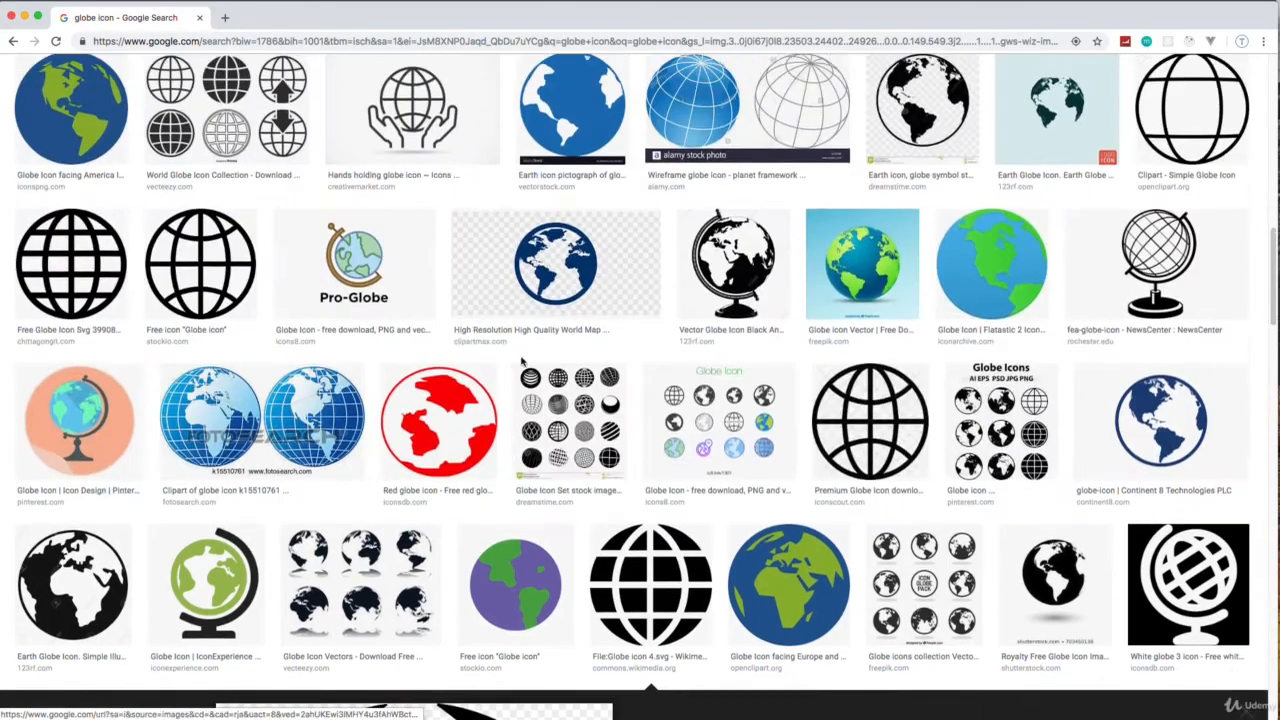
{"action": "scroll", "coordinate": [522, 355], "scroll_direction": "up", "scroll_amount": 10}
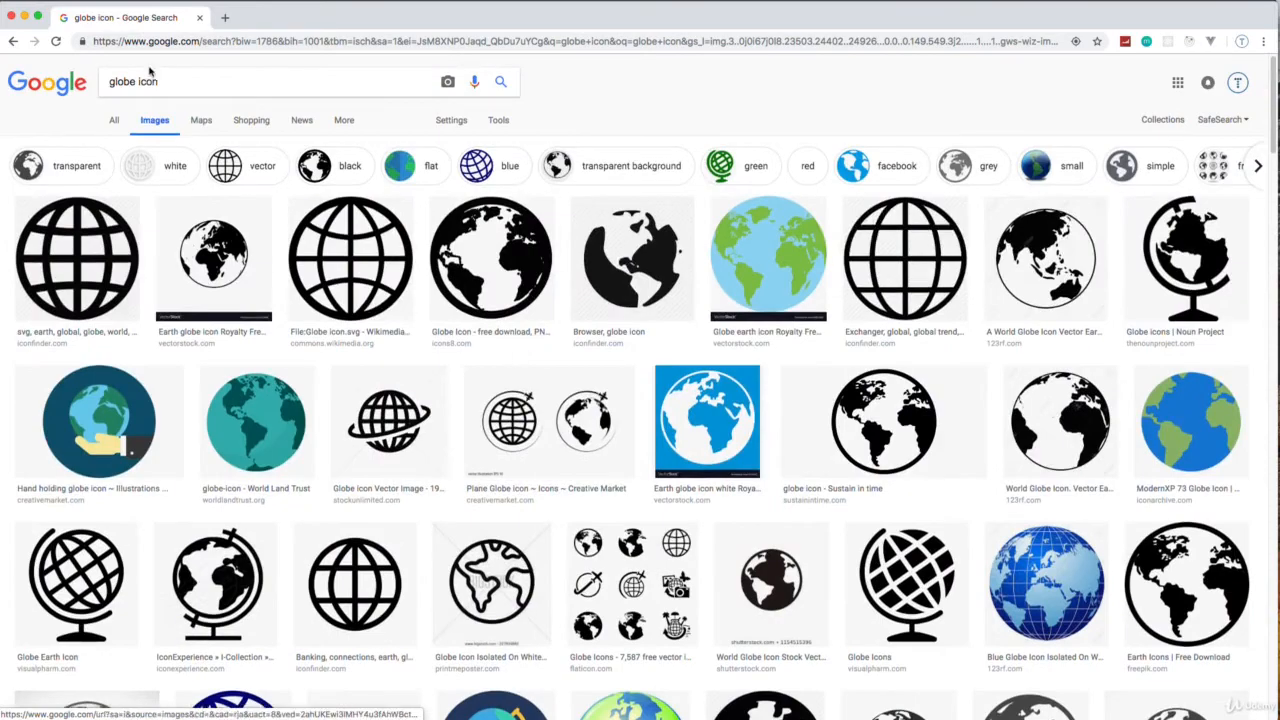
{"action": "scroll", "coordinate": [545, 436], "scroll_direction": "down", "scroll_amount": 15}
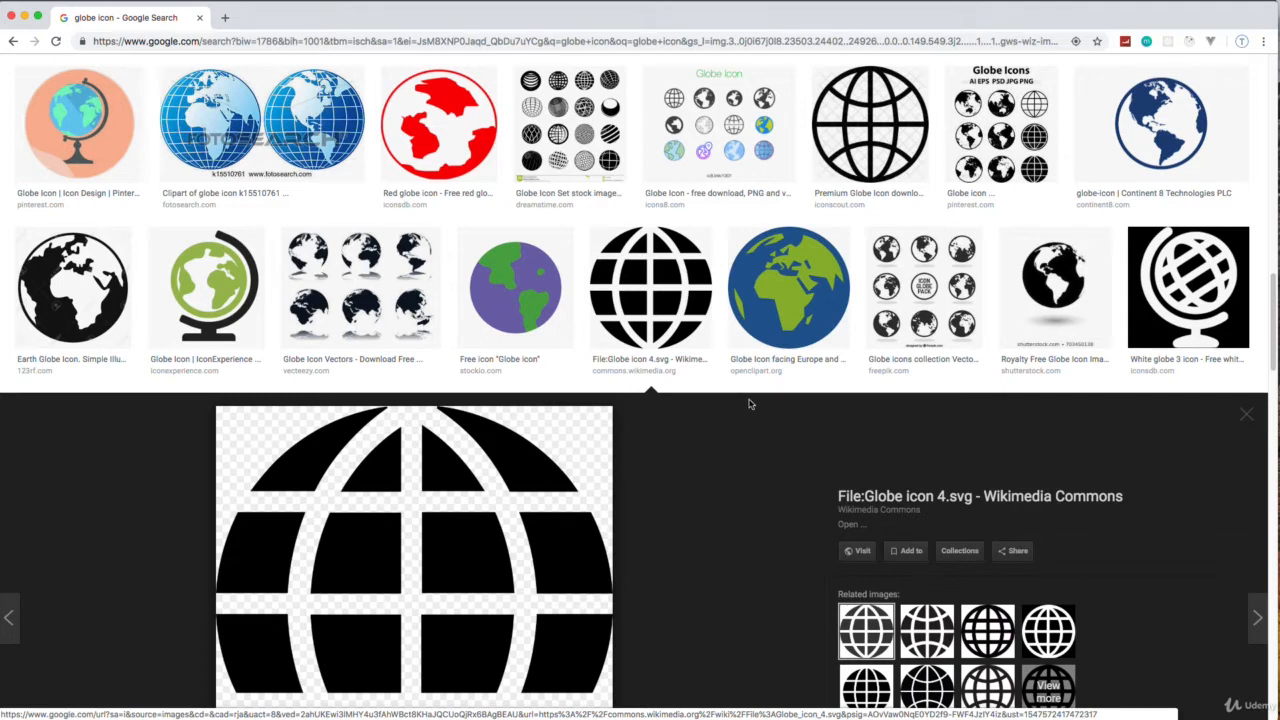
{"action": "scroll", "coordinate": [737, 400], "scroll_direction": "down", "scroll_amount": 5}
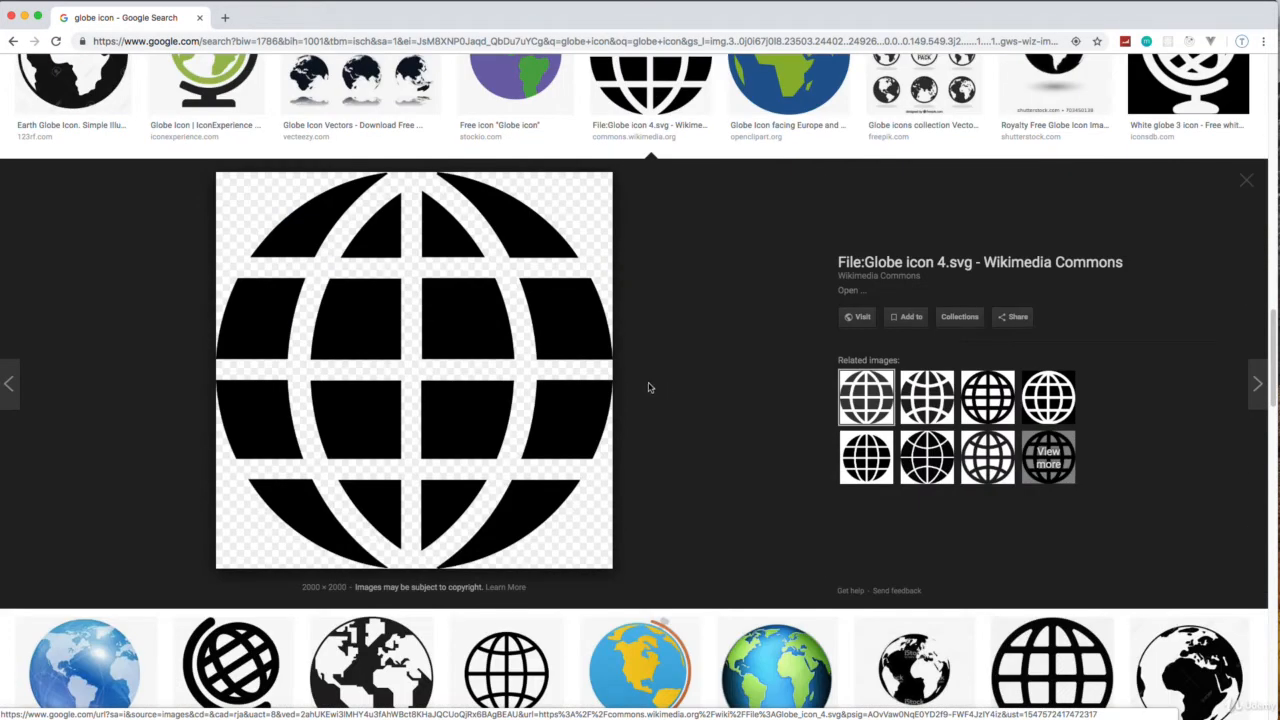
{"action": "right_click", "coordinate": [460, 322]}
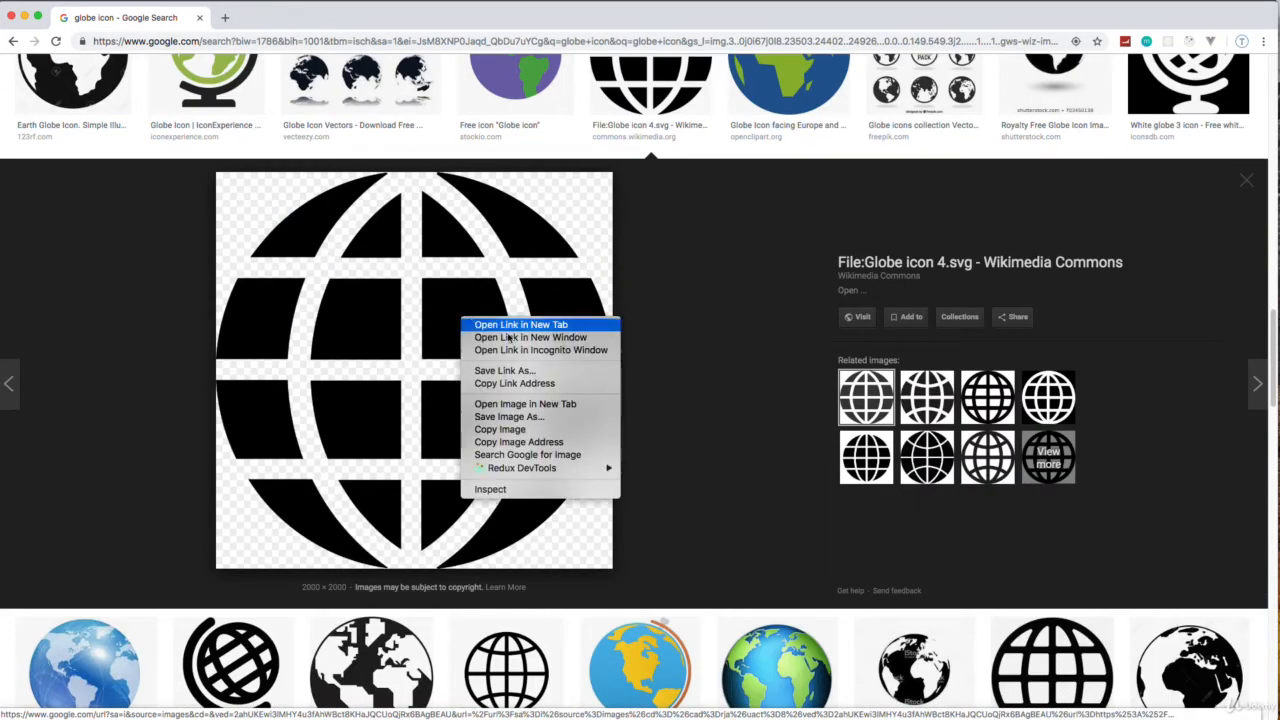
{"action": "left_click", "coordinate": [548, 416]}
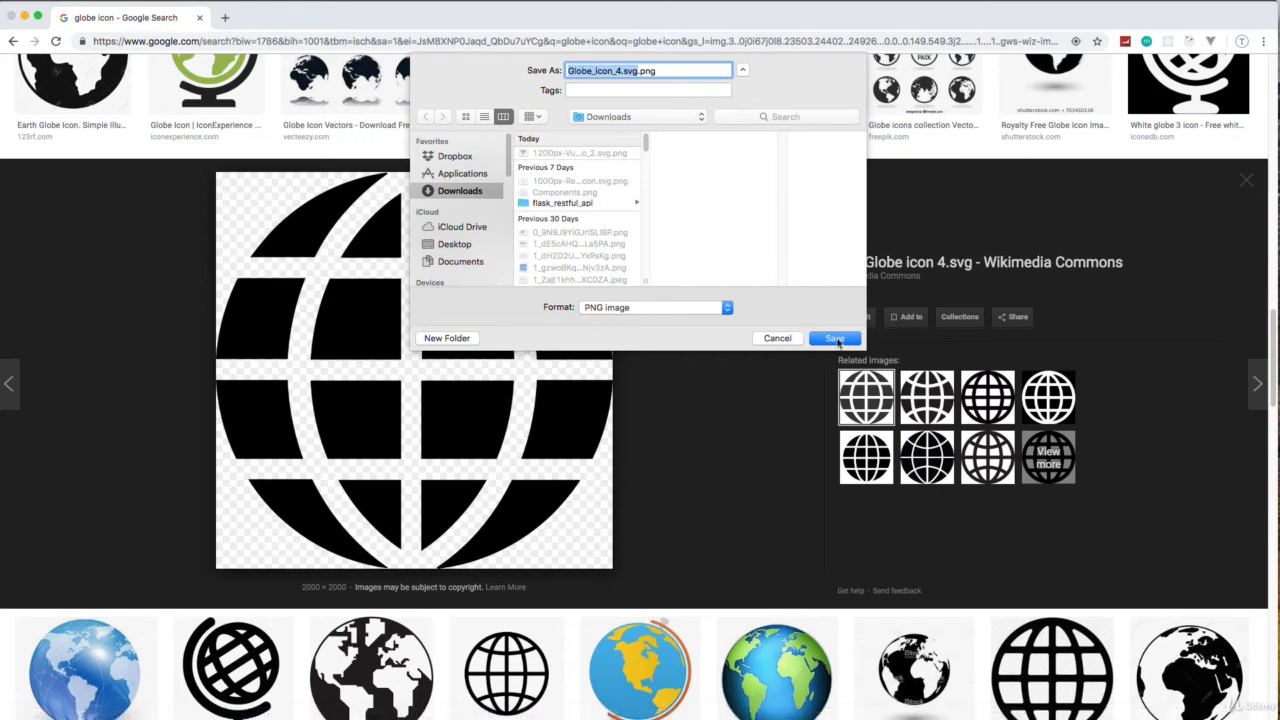
{"action": "left_click", "coordinate": [836, 338]}
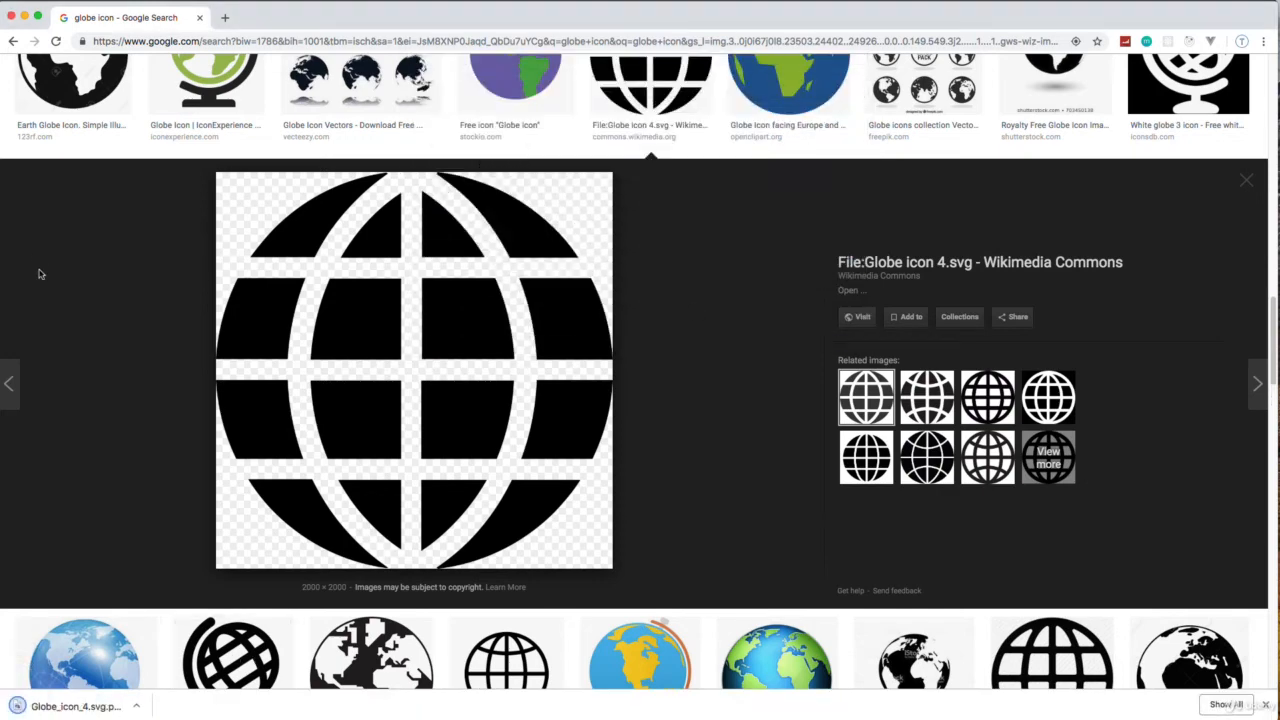
{"action": "left_click_drag", "start_coordinate": [1, 233], "coordinate": [803, 212]}
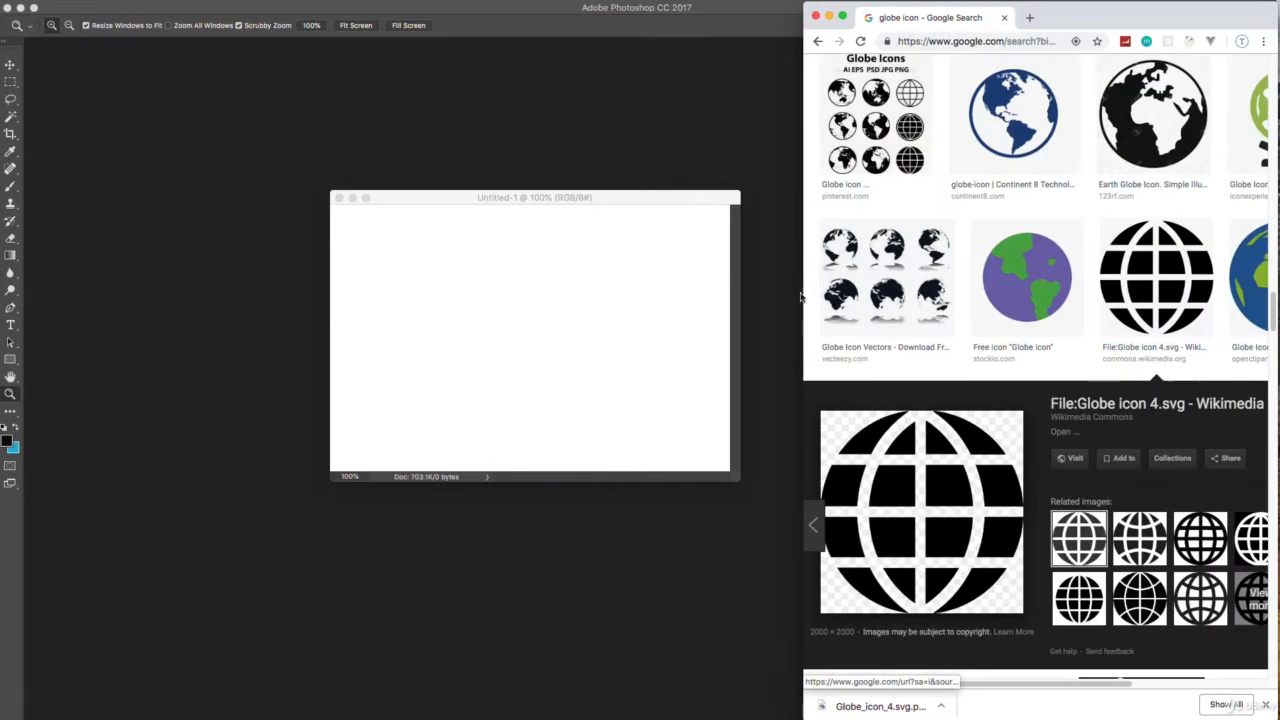
{"action": "left_click_drag", "start_coordinate": [874, 712], "coordinate": [623, 412]}
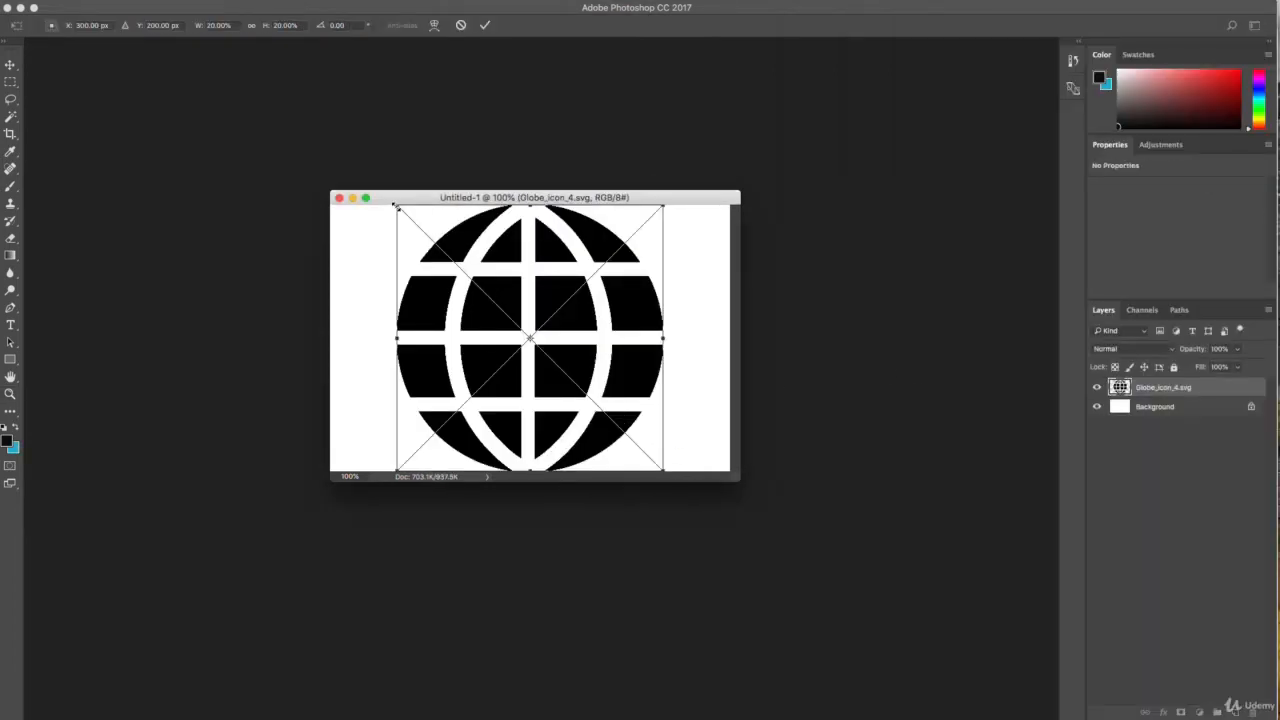
Scale the placed globe to about 5.4% and move it near the canvas's left edge, at about X 1.3 cm, Y 4.4 cm
{"action": "left_click_drag", "start_coordinate": [396, 206], "coordinate": [597, 398]}
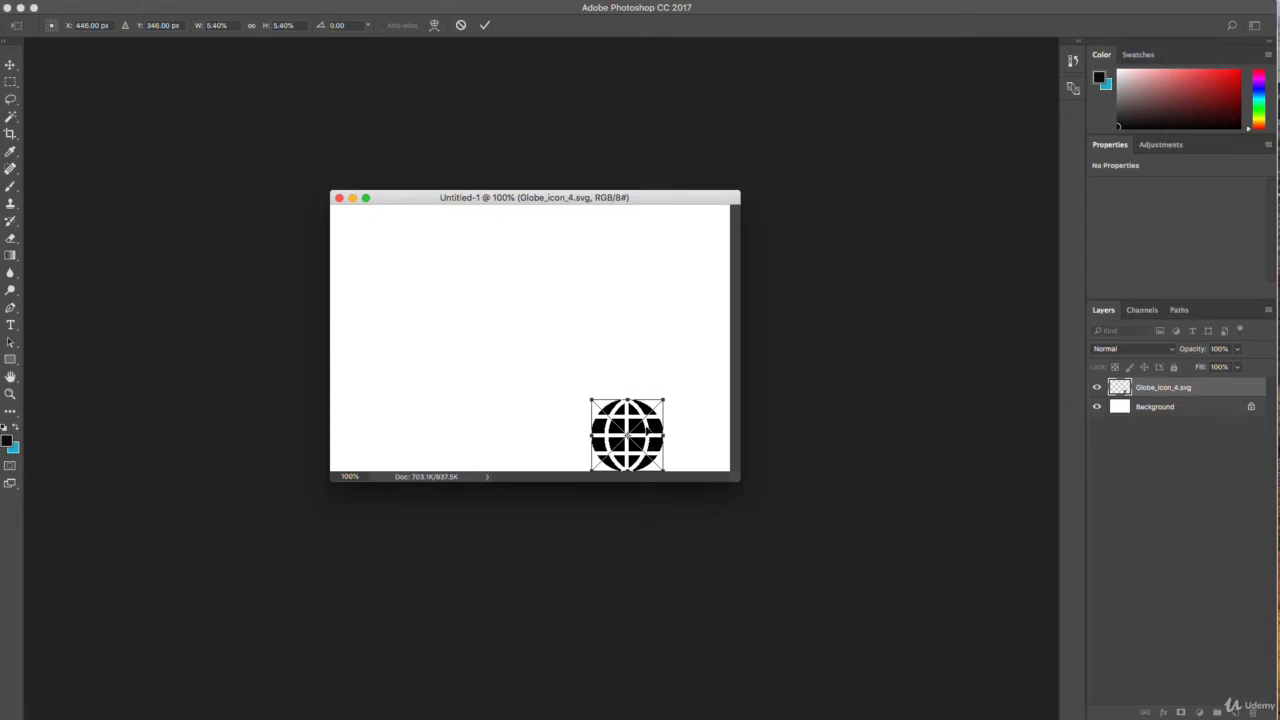
{"action": "key", "text": "Return"}
{"action": "key", "text": "z"}
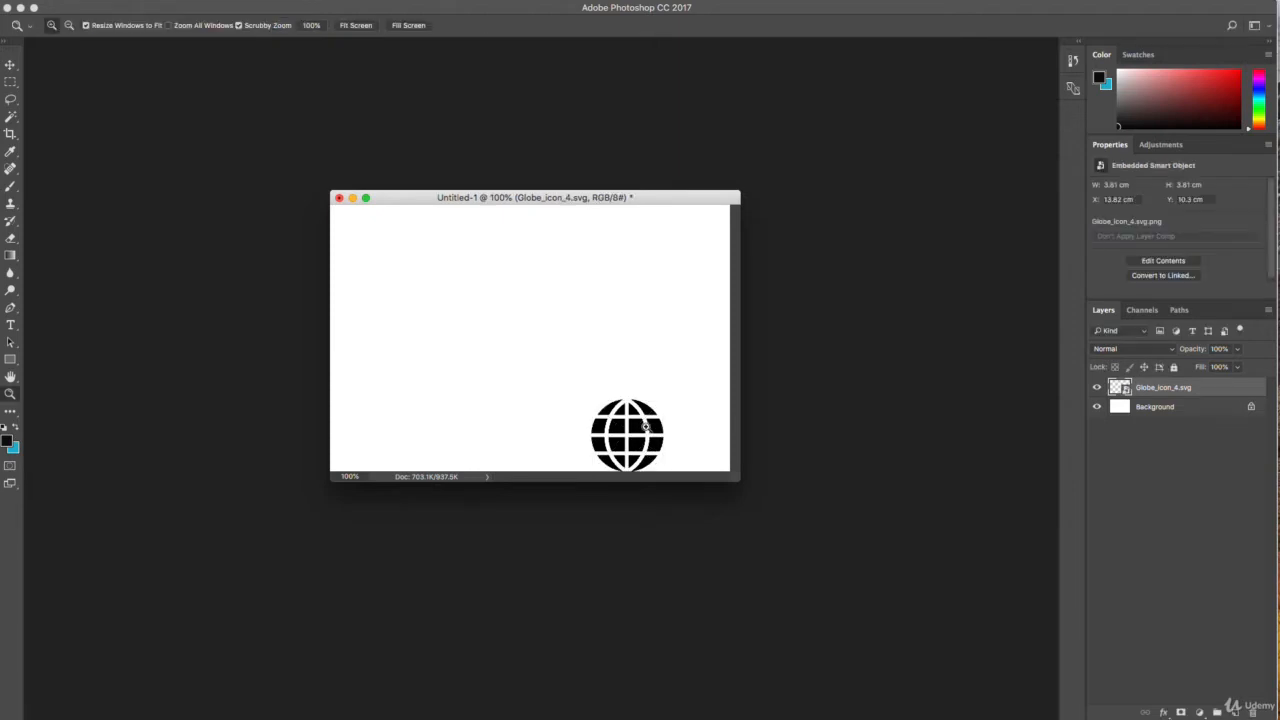
{"action": "left_click", "coordinate": [10, 65]}
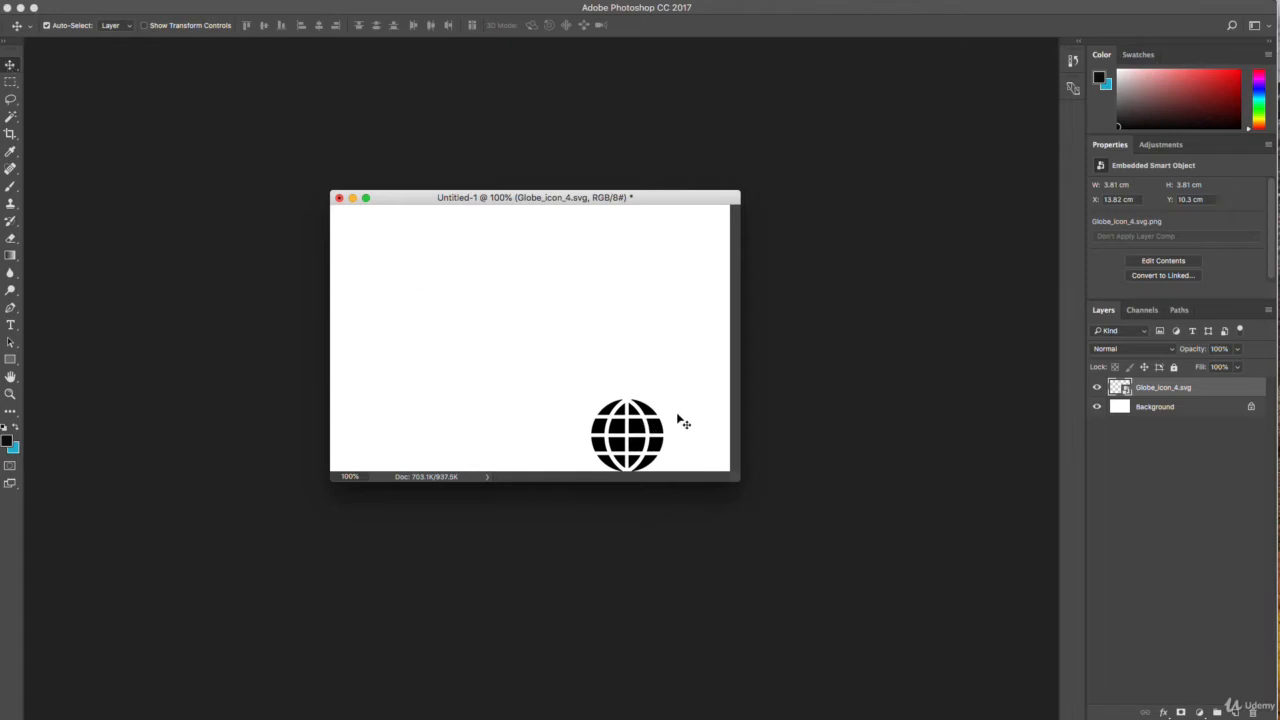
{"action": "left_click_drag", "start_coordinate": [632, 430], "coordinate": [383, 329]}
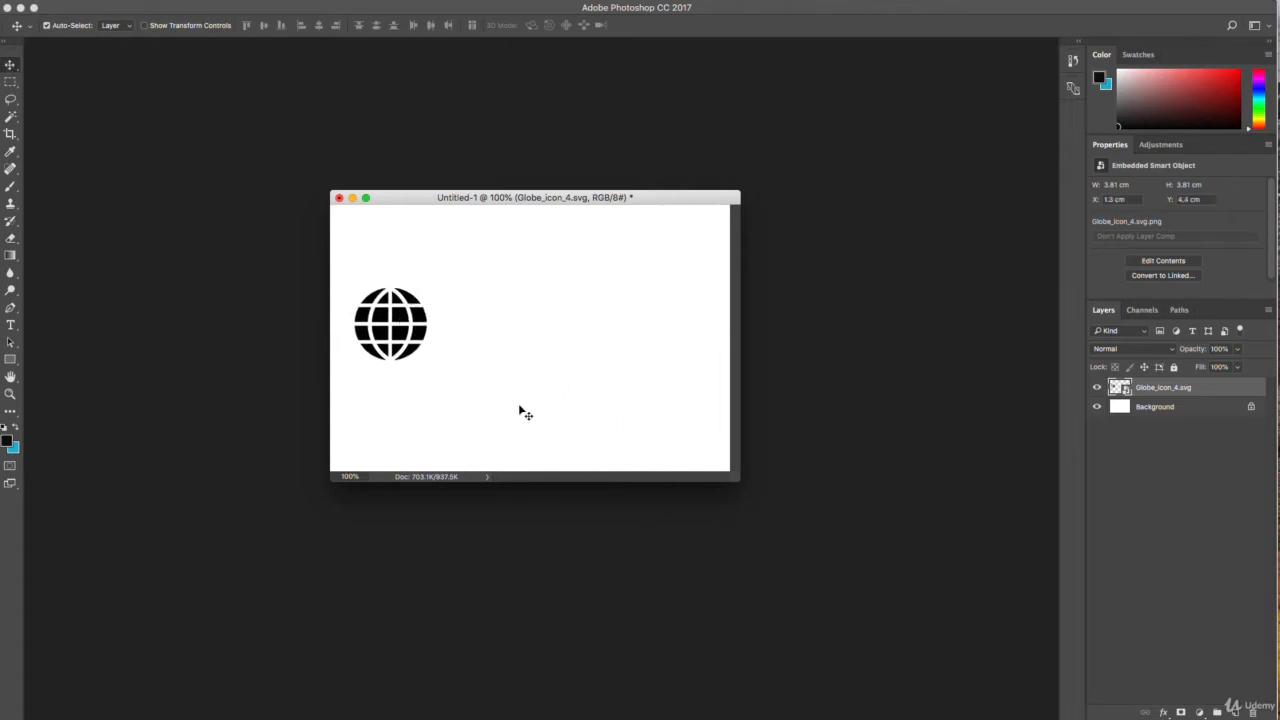
Add the text "NewsGrid" to the right of the globe and set its font size to 72 pt
{"action": "left_click", "coordinate": [10, 326]}
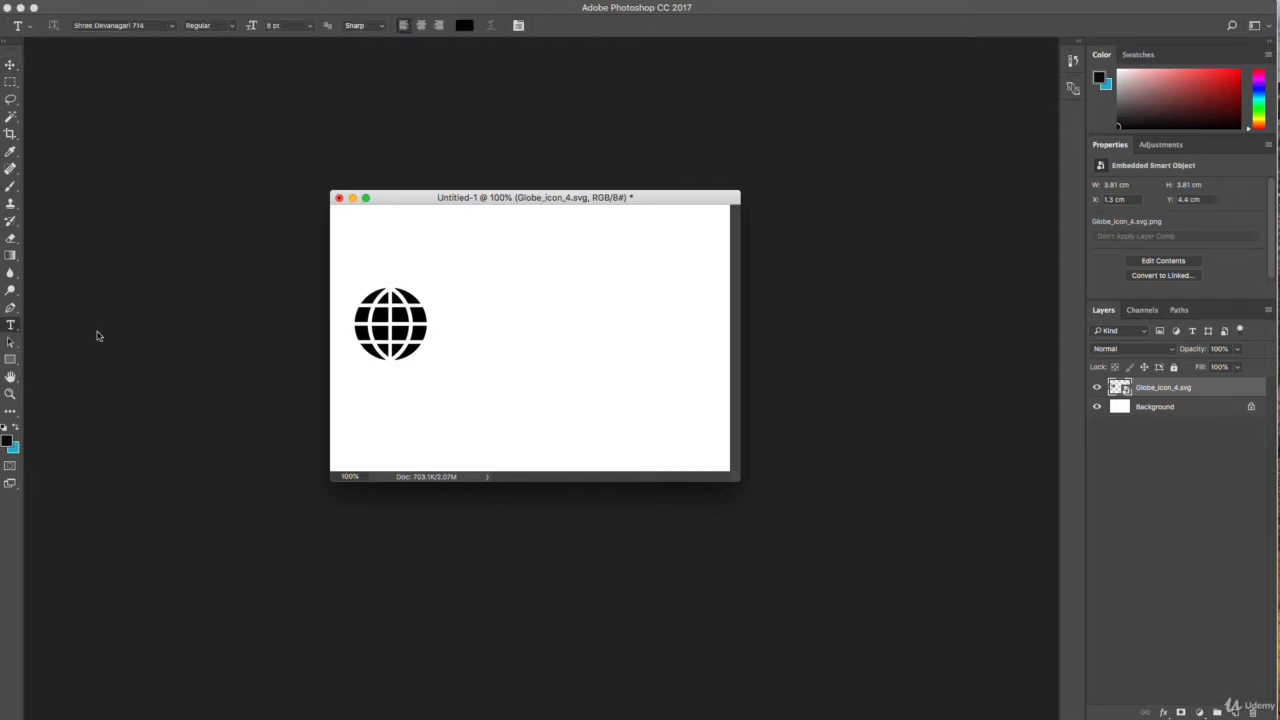
{"action": "left_click", "coordinate": [467, 320]}
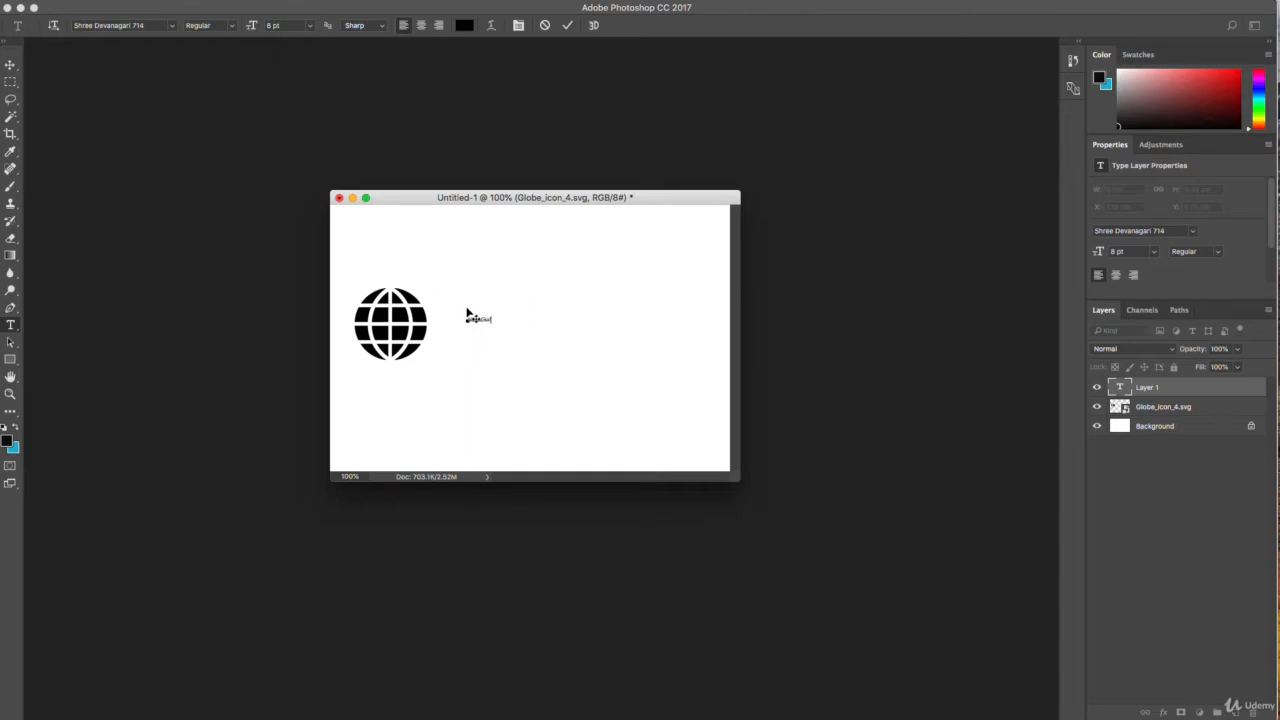
{"action": "left_click", "coordinate": [309, 25]}
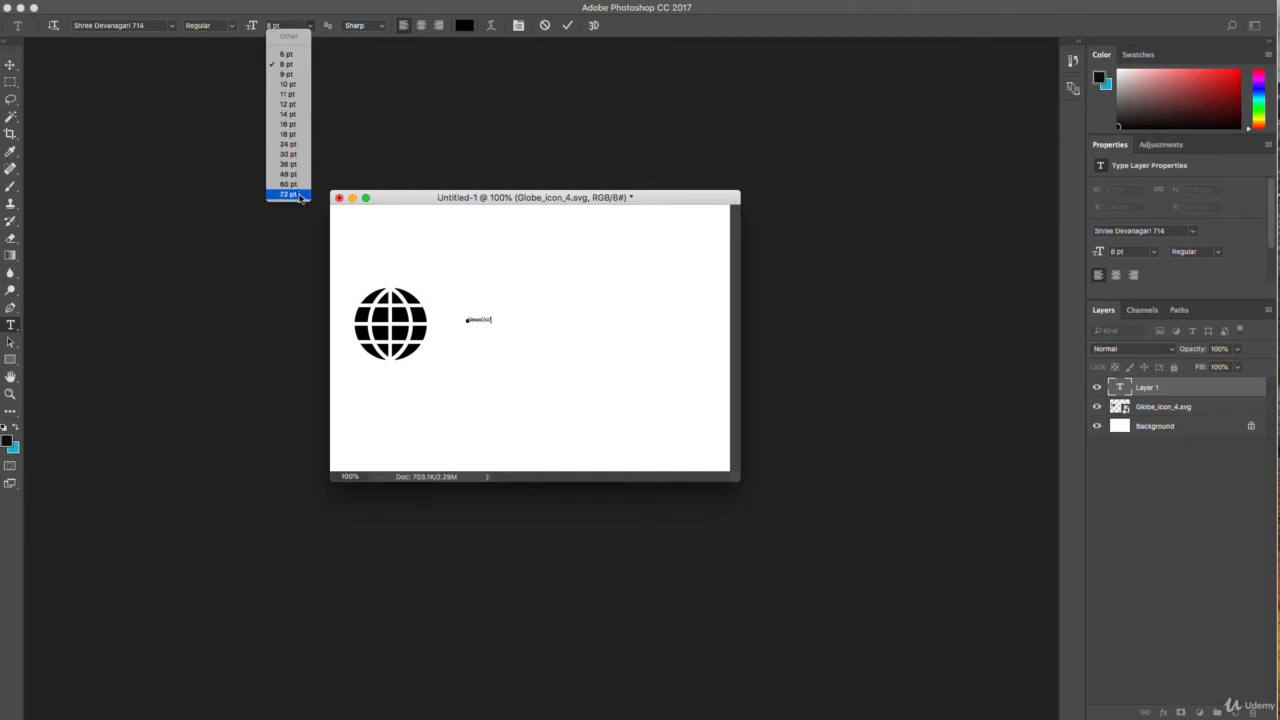
{"action": "left_click", "coordinate": [299, 195]}
{"action": "left_click", "coordinate": [478, 318]}
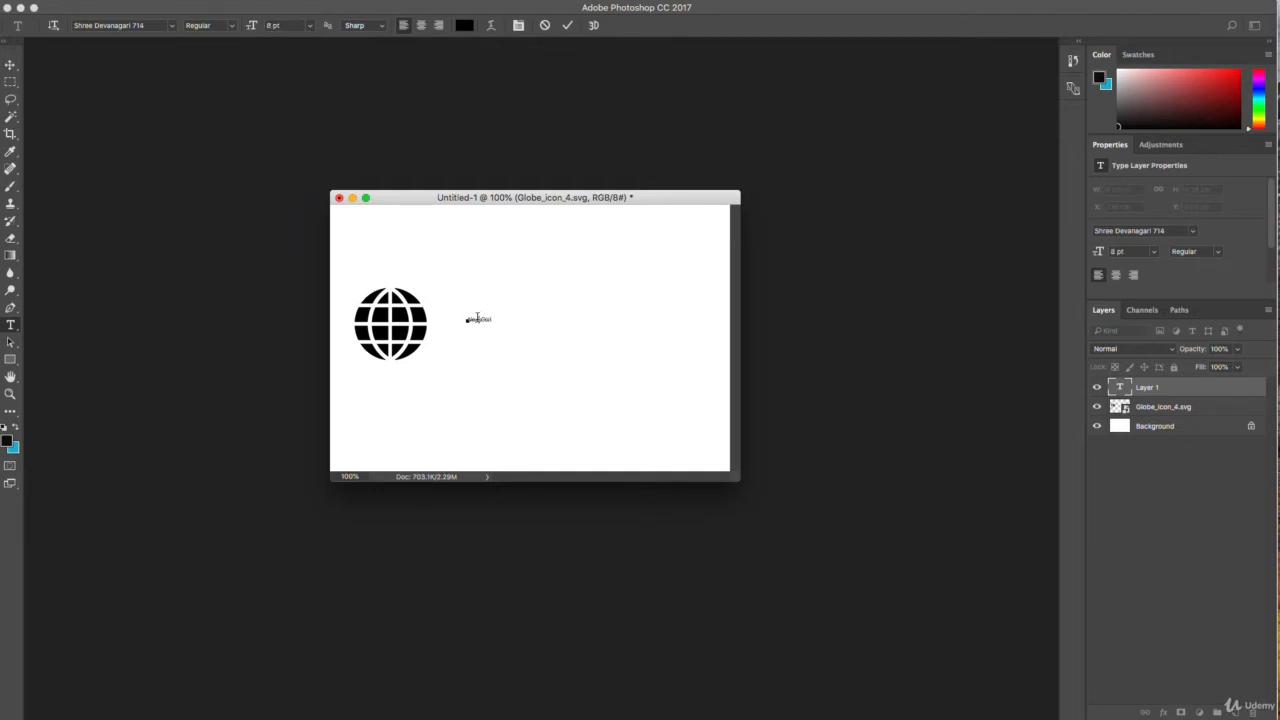
{"action": "double_click", "coordinate": [478, 318]}
{"action": "left_click", "coordinate": [311, 25]}
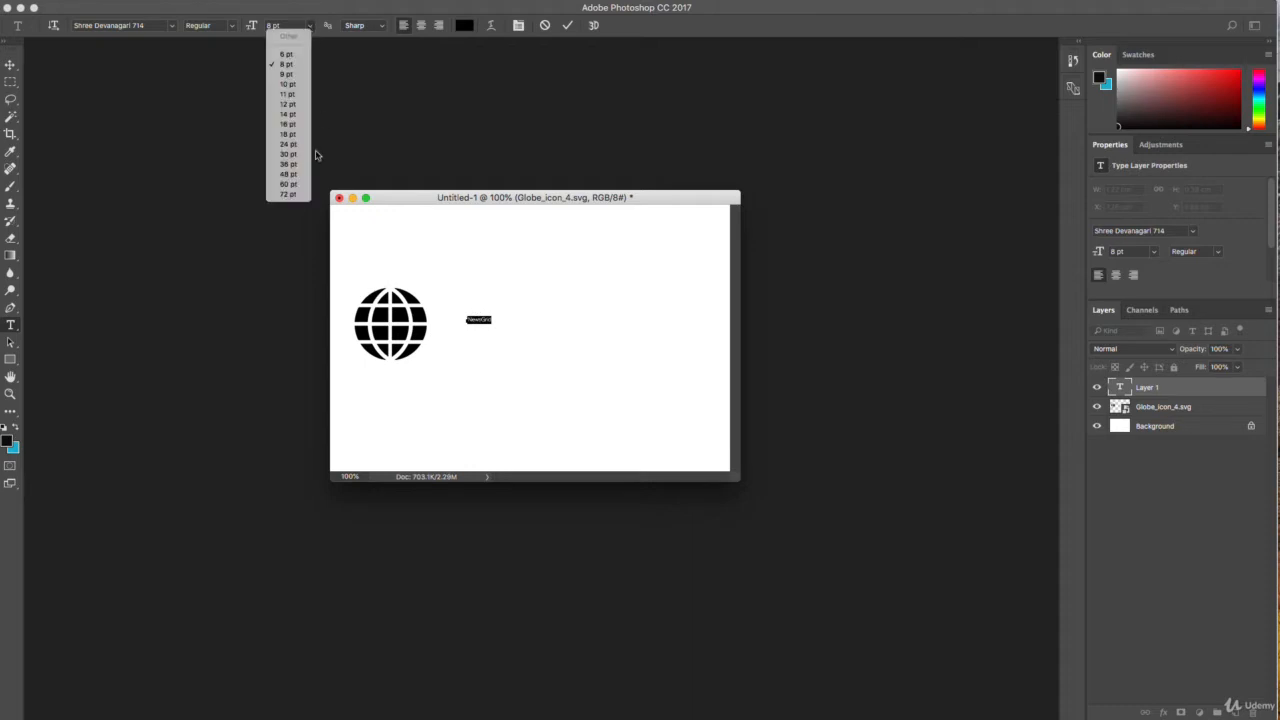
{"action": "left_click", "coordinate": [304, 200]}
{"action": "left_click", "coordinate": [315, 25]}
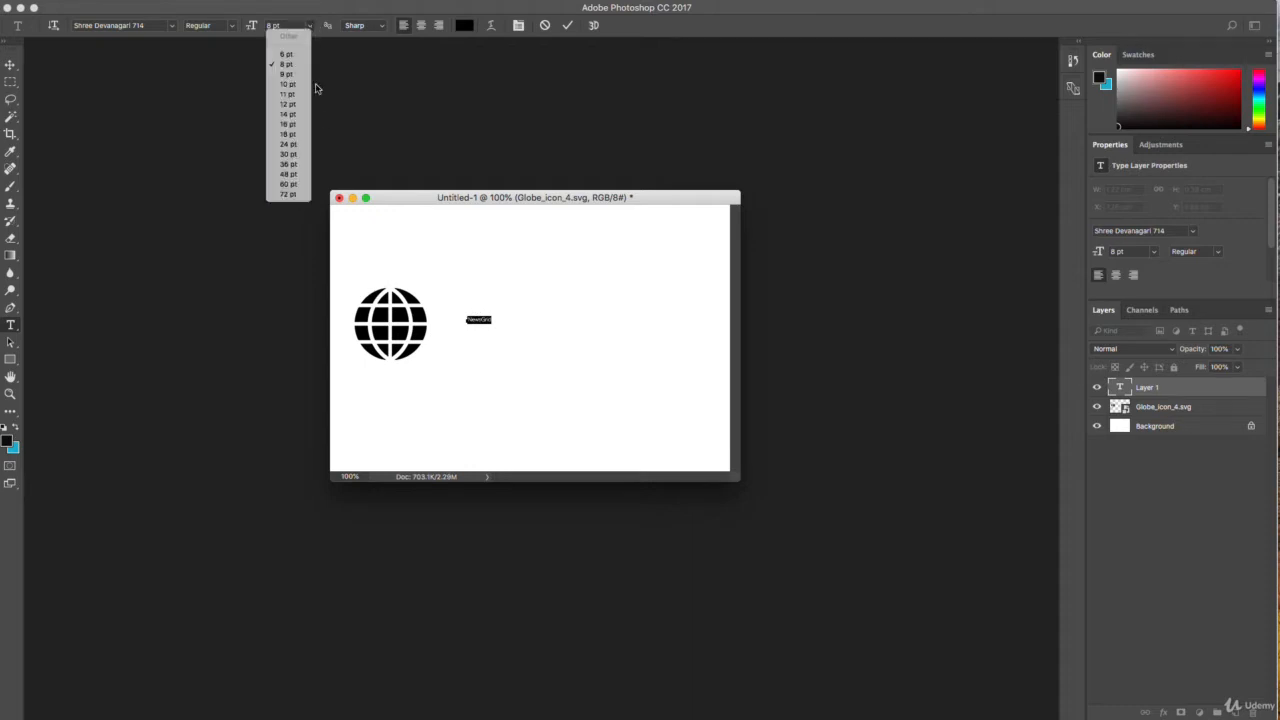
{"action": "left_click", "coordinate": [305, 195]}
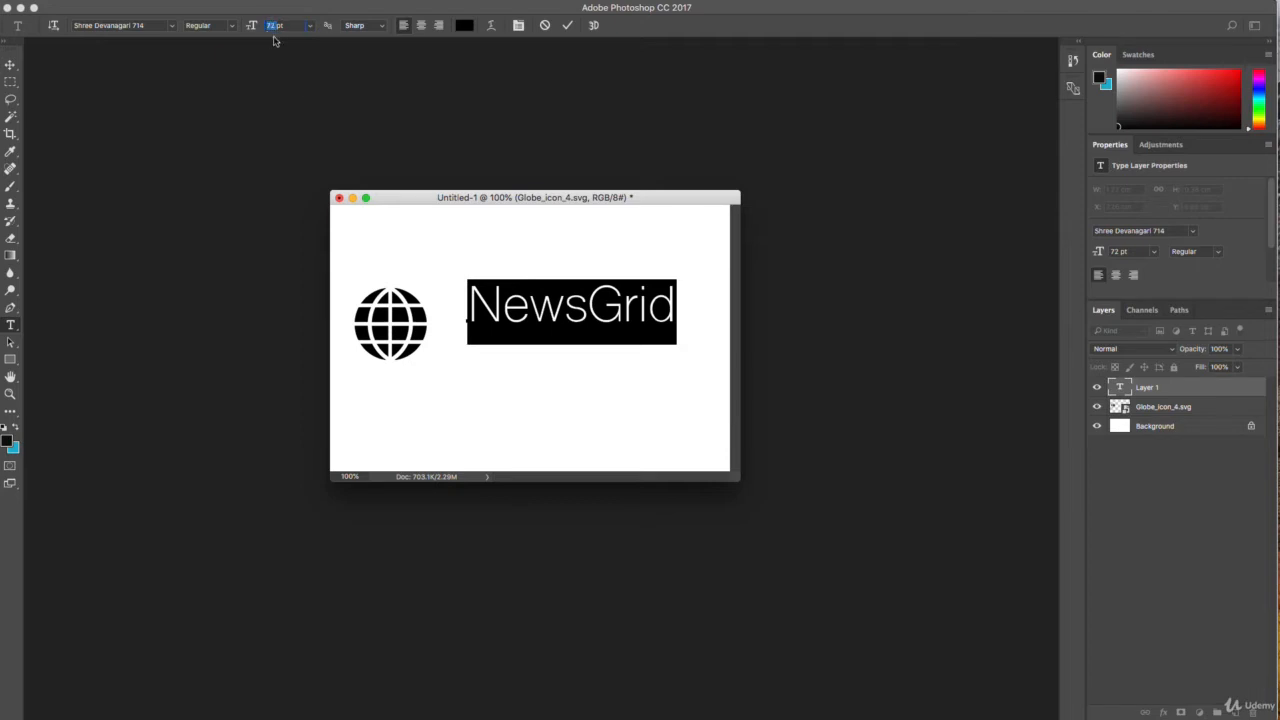
Move the NewsGrid text right beside the globe, vertically level with its centre
{"action": "left_click", "coordinate": [12, 64]}
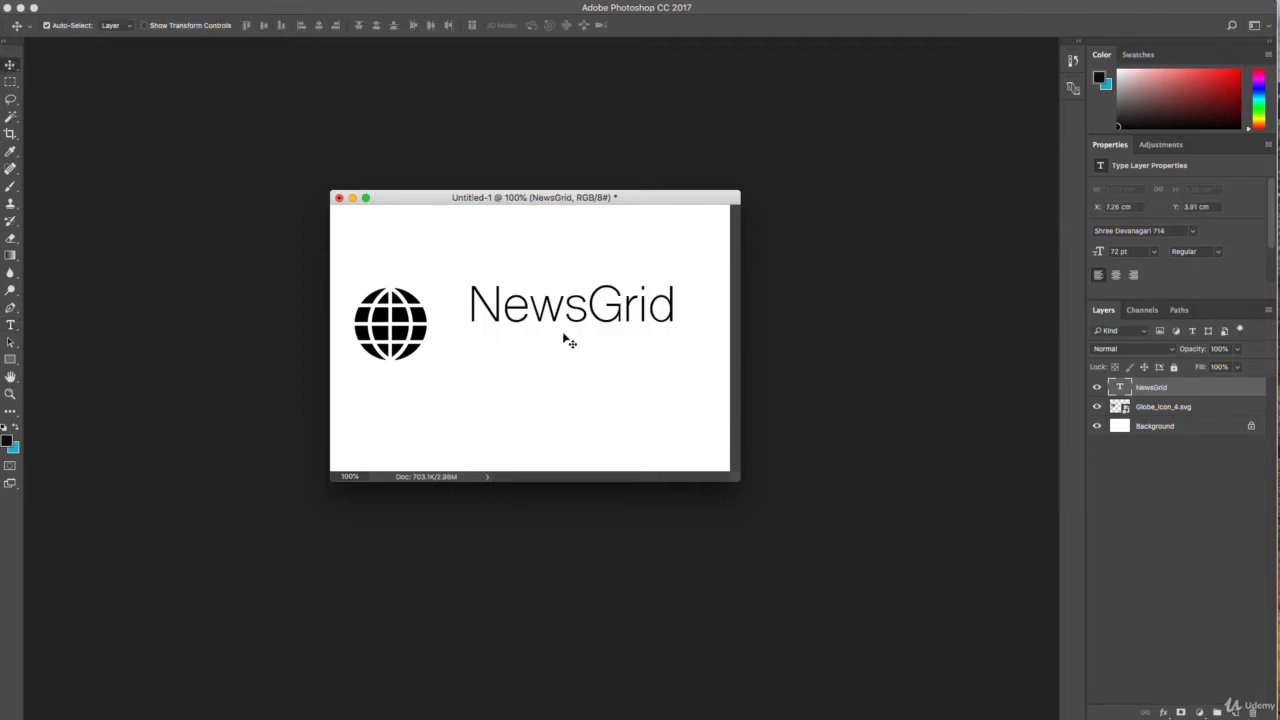
{"action": "left_click_drag", "start_coordinate": [561, 306], "coordinate": [527, 326]}
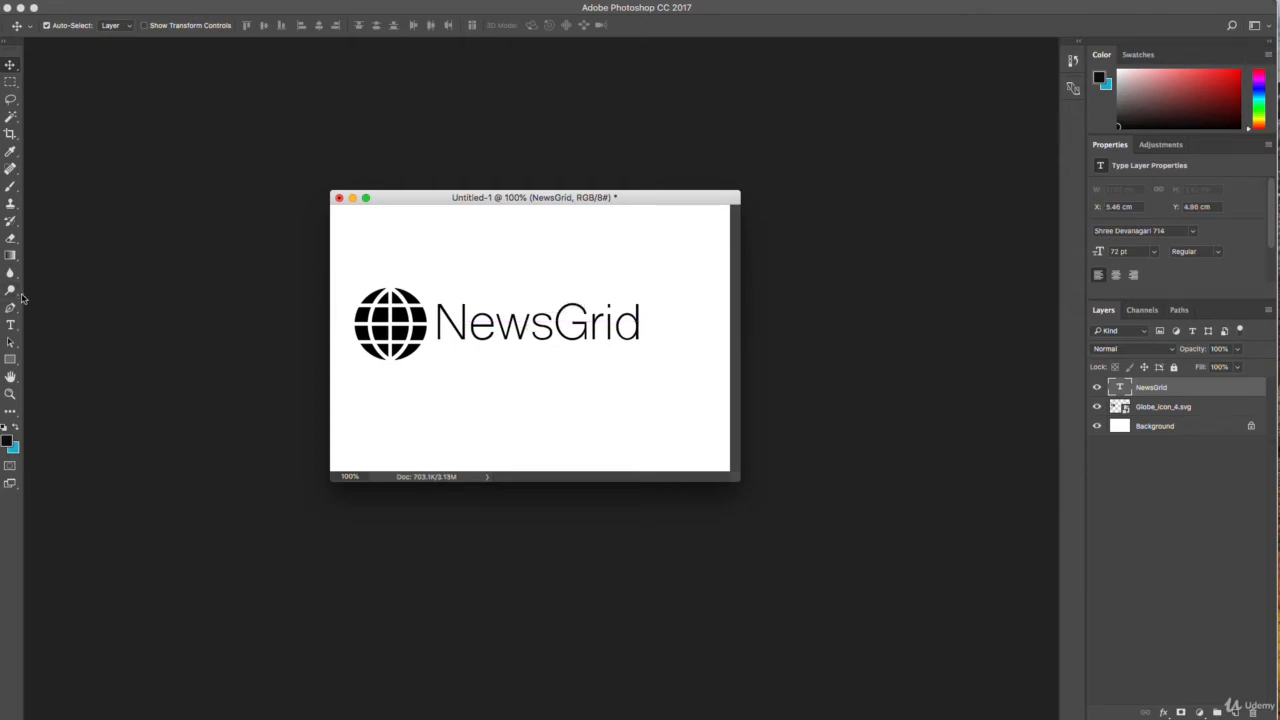
Change the NewsGrid text's font to DIN Alternate and move the text slightly down to Y 5 cm
{"action": "left_click", "coordinate": [10, 326]}
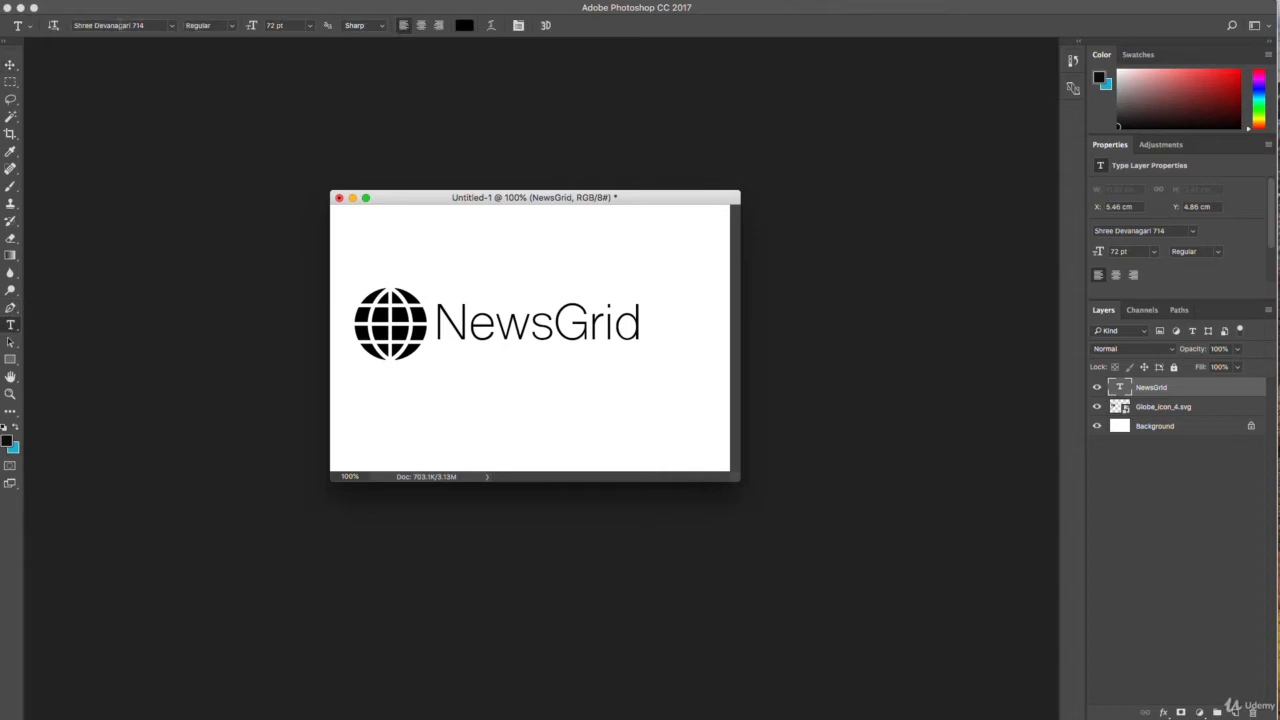
{"action": "left_click", "coordinate": [121, 26]}
{"action": "key", "text": "Down"}
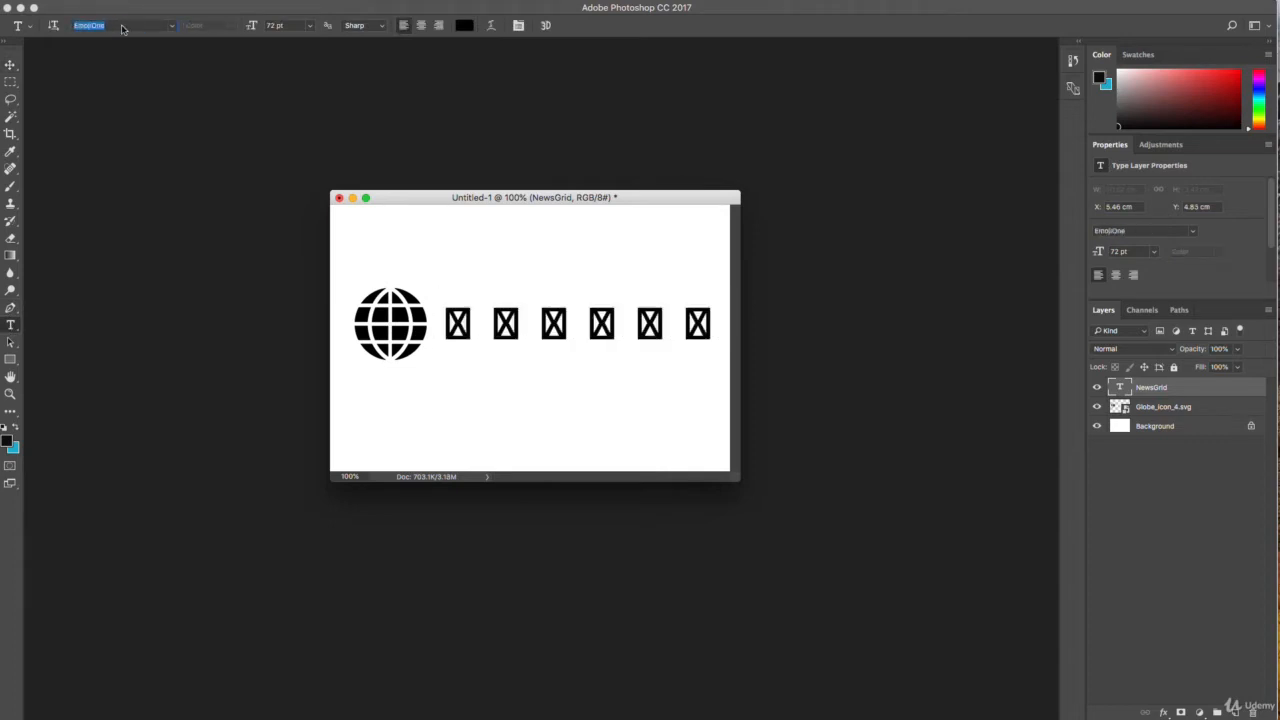
{"action": "key", "text": "Down"}
{"action": "key", "text": "Down"}
{"action": "key", "text": "Down"}
{"action": "key", "text": "Down"}
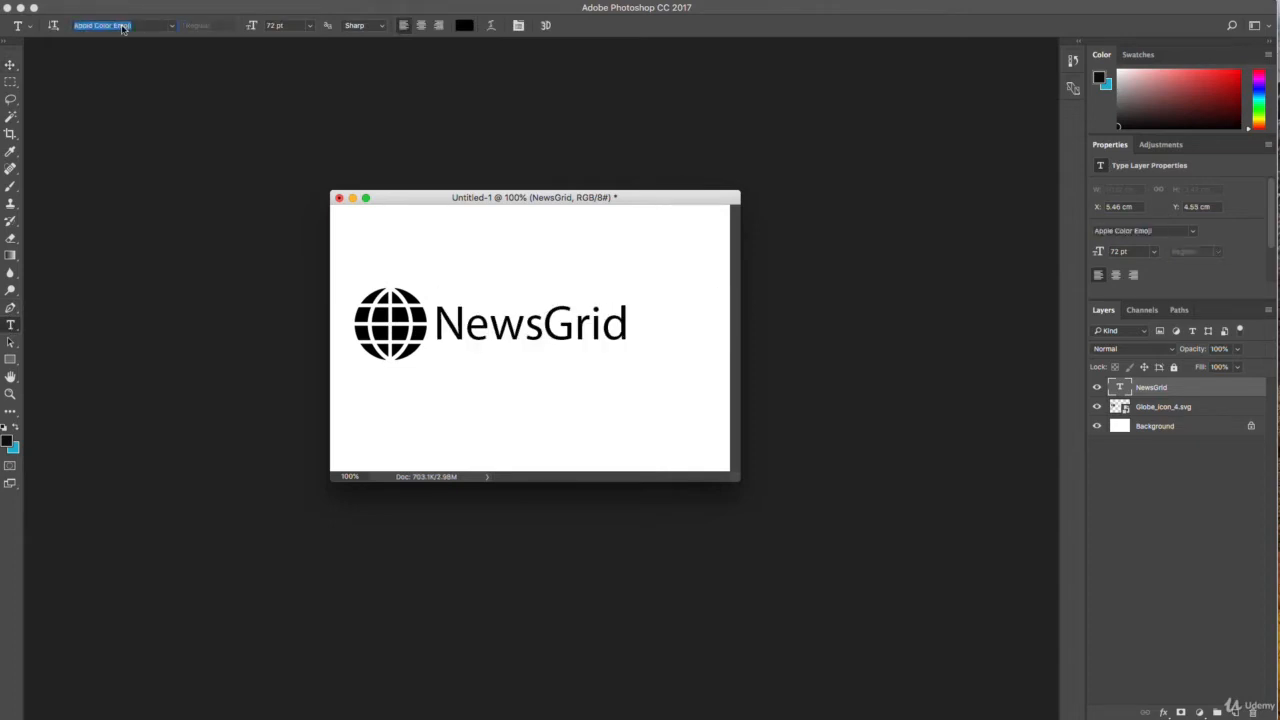
{"action": "key", "text": "Down"}
{"action": "key", "text": "Down"}
{"action": "key", "text": "Down"}
{"action": "key", "text": "Down"}
{"action": "key", "text": "Down"}
{"action": "key", "text": "Down"}
{"action": "key", "text": "Down"}
{"action": "key", "text": "Down"}
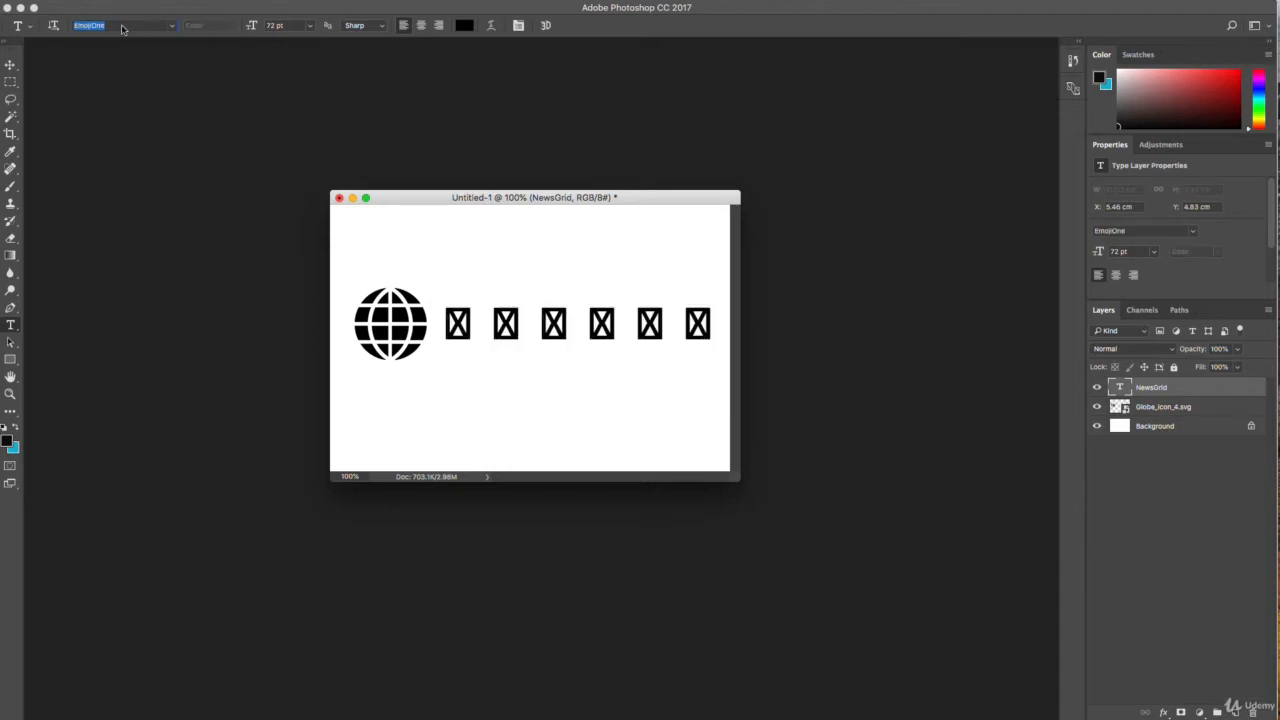
{"action": "key", "text": "Down"}
{"action": "key", "text": "Down"}
{"action": "key", "text": "Down"}
{"action": "key", "text": "Down"}
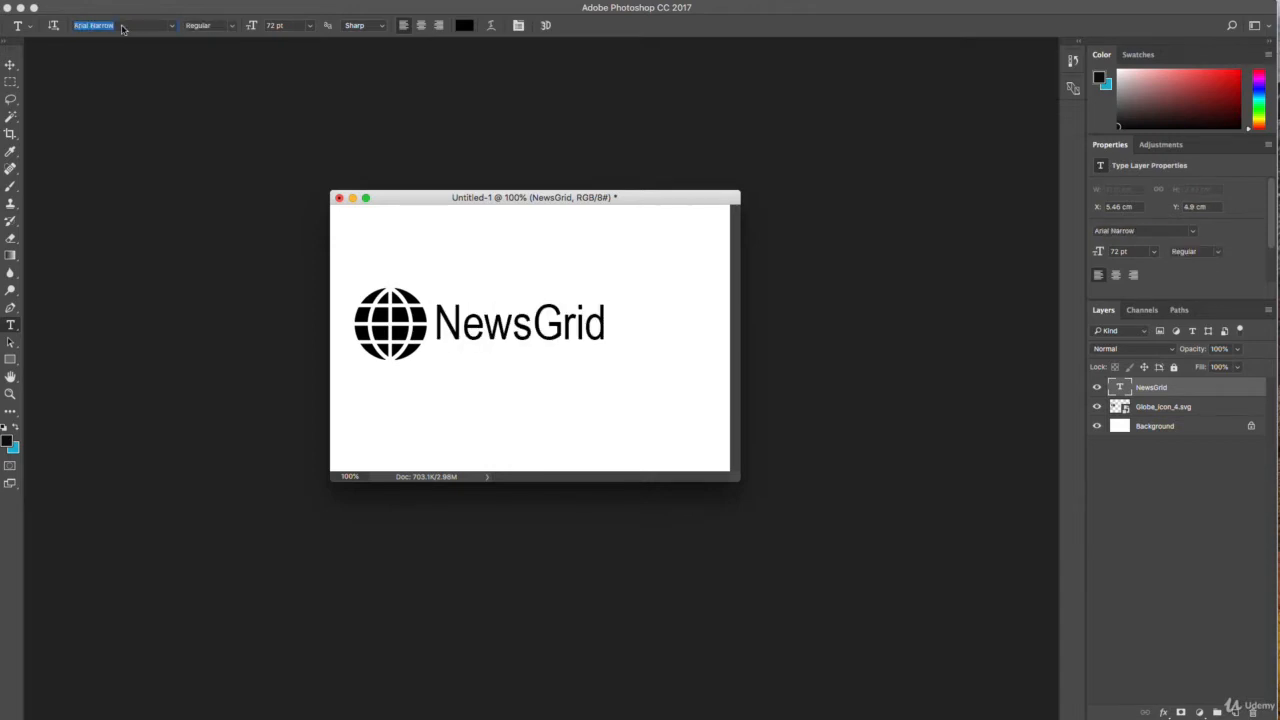
{"action": "key", "text": "Down"}
{"action": "key", "text": "Down"}
{"action": "key", "text": "Down"}
{"action": "key", "text": "Down"}
{"action": "key", "text": "Down"}
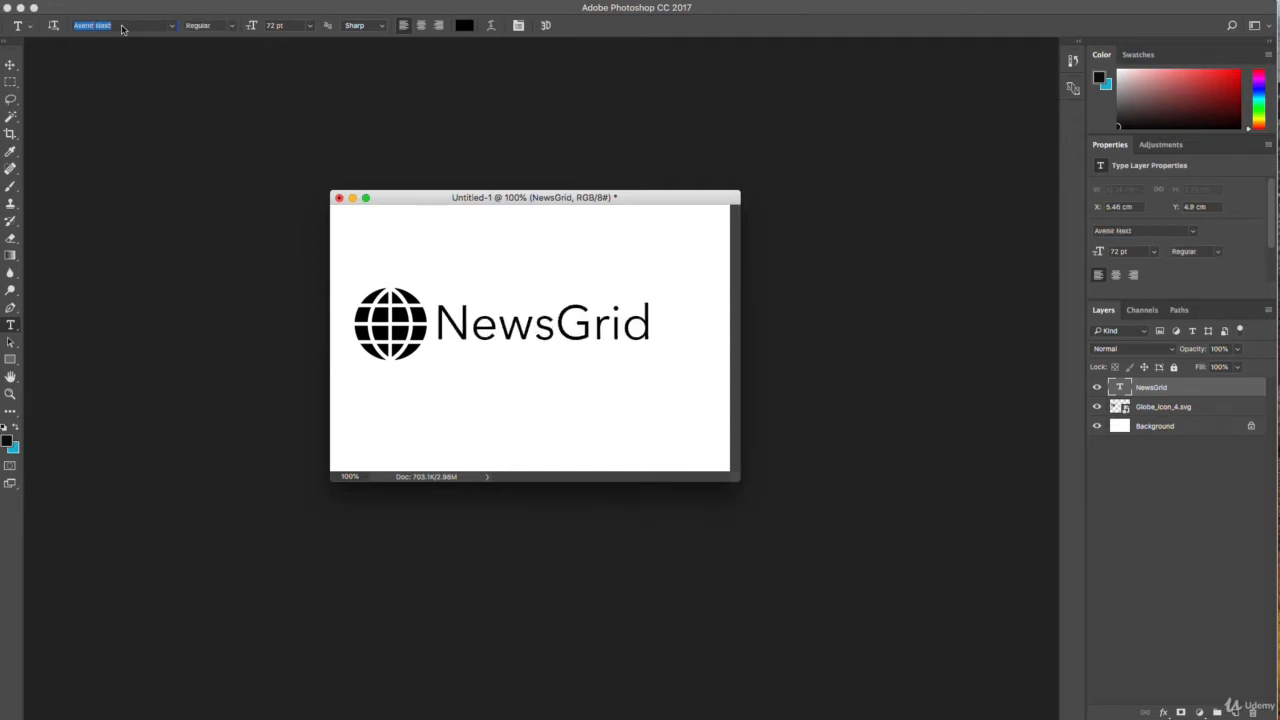
{"action": "key", "text": "Down"}
{"action": "key", "text": "Down"}
{"action": "key", "text": "Down"}
{"action": "key", "text": "Down"}
{"action": "key", "text": "Down"}
{"action": "key", "text": "Down"}
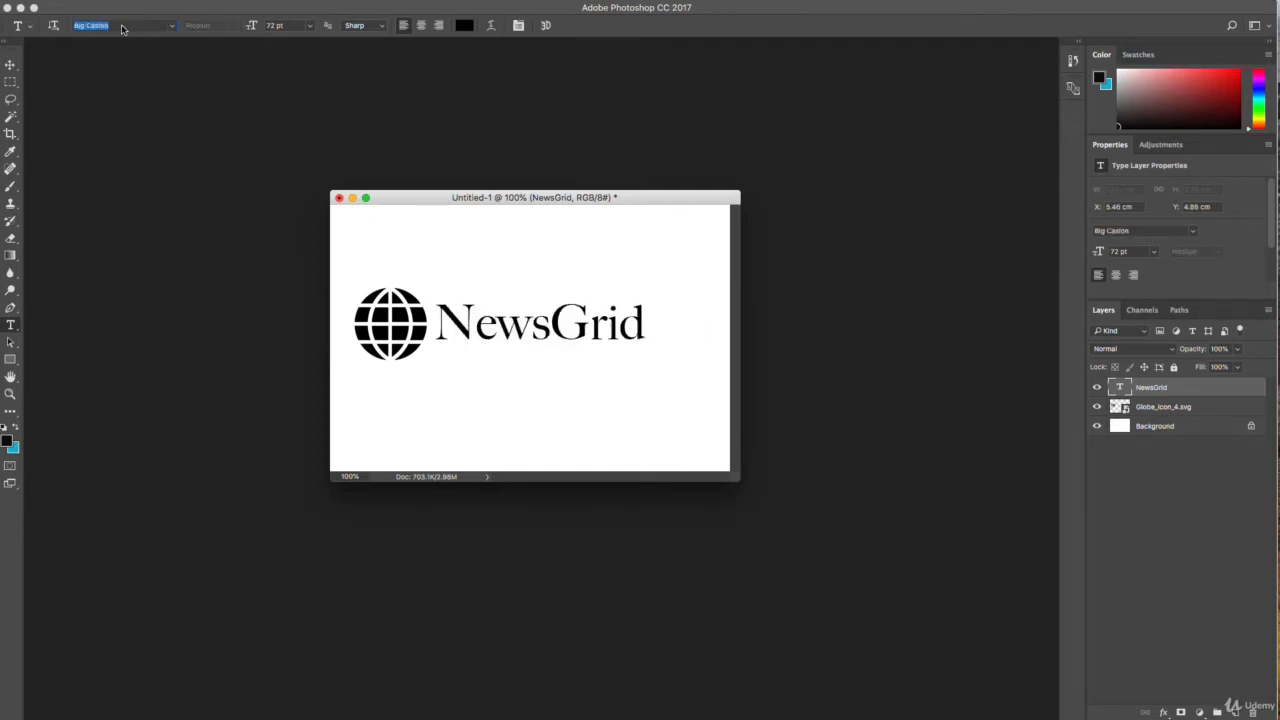
{"action": "key", "text": "Down"}
{"action": "key", "text": "Down"}
{"action": "key", "text": "Down"}
{"action": "key", "text": "Down"}
{"action": "key", "text": "Down"}
{"action": "key", "text": "Down"}
{"action": "right_click", "coordinate": [122, 28]}
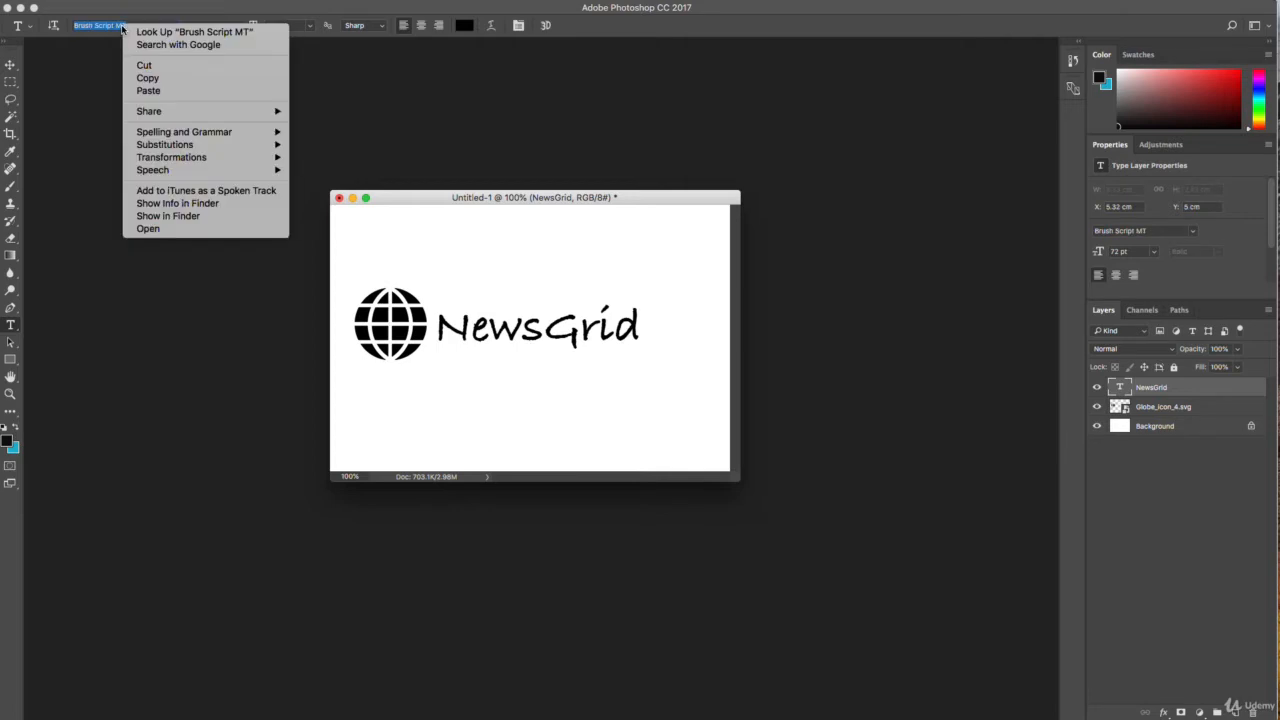
{"action": "key", "text": "Escape"}
{"action": "key", "text": "Down"}
{"action": "key", "text": "Down"}
{"action": "key", "text": "Down"}
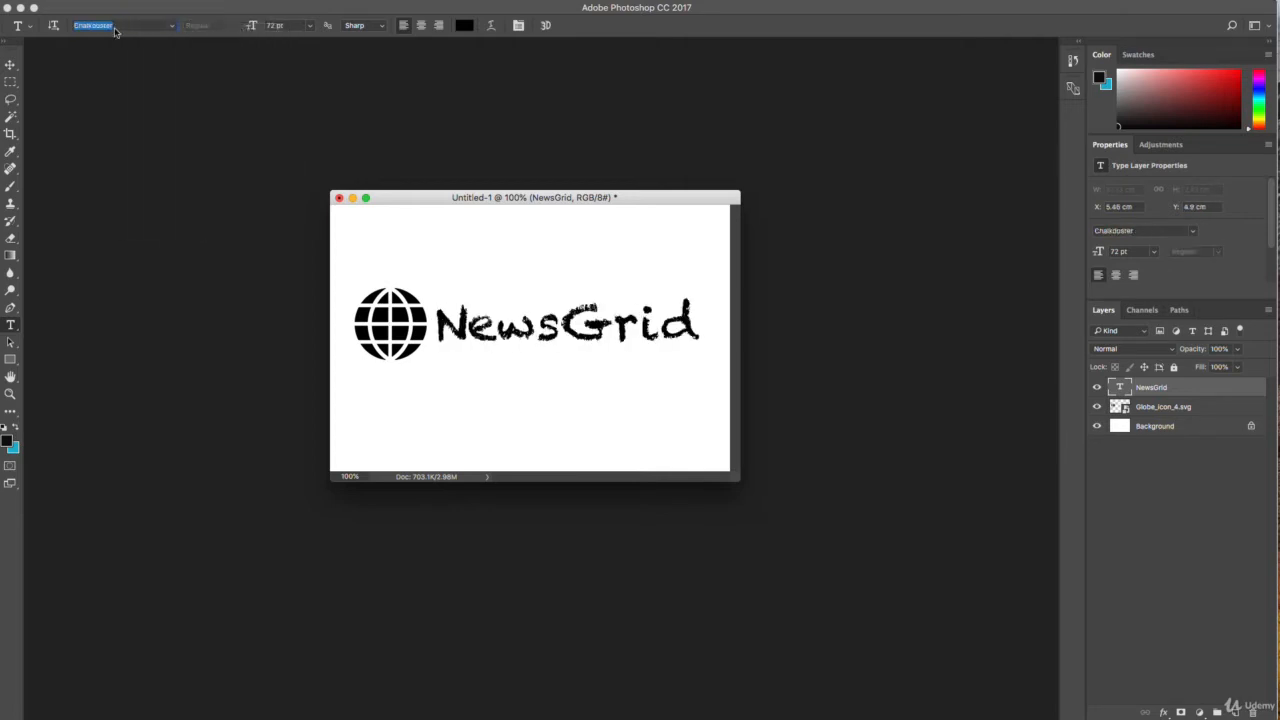
{"action": "key", "text": "Down"}
{"action": "key", "text": "Down"}
{"action": "key", "text": "Down"}
{"action": "key", "text": "Down"}
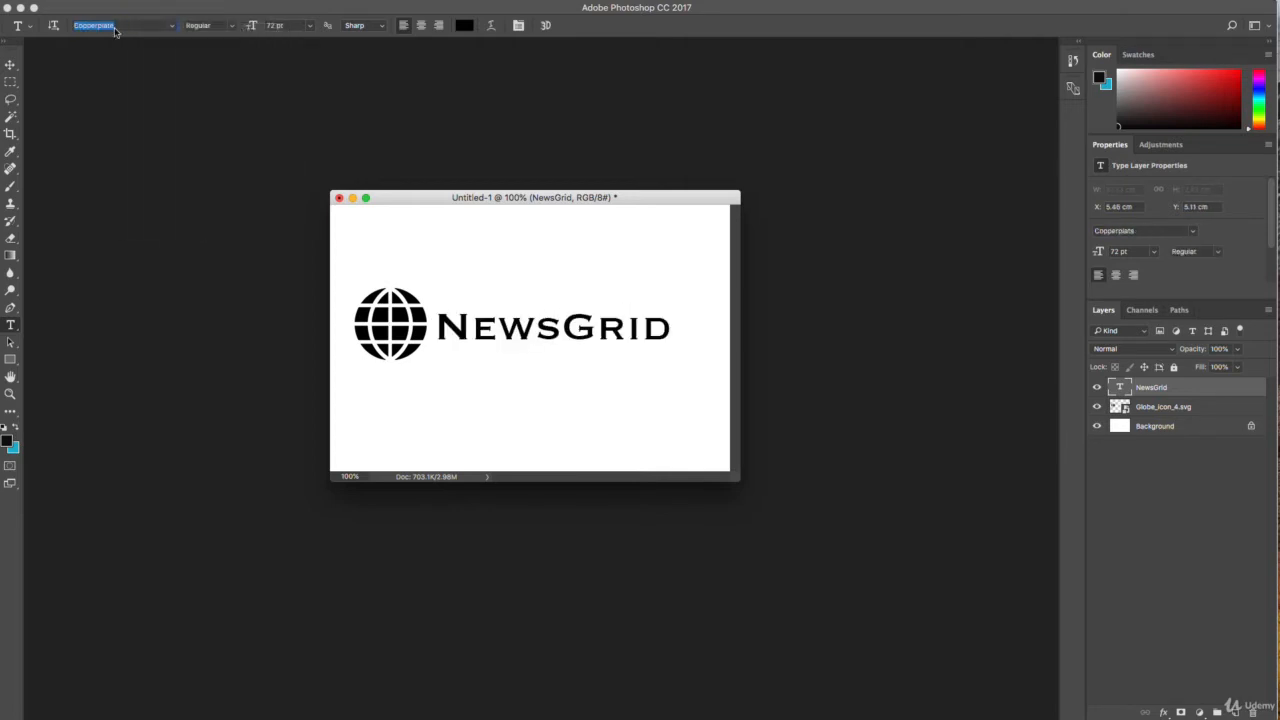
{"action": "key", "text": "Down"}
{"action": "key", "text": "Down"}
{"action": "key", "text": "Down"}
{"action": "key", "text": "Down"}
{"action": "key", "text": "Down"}
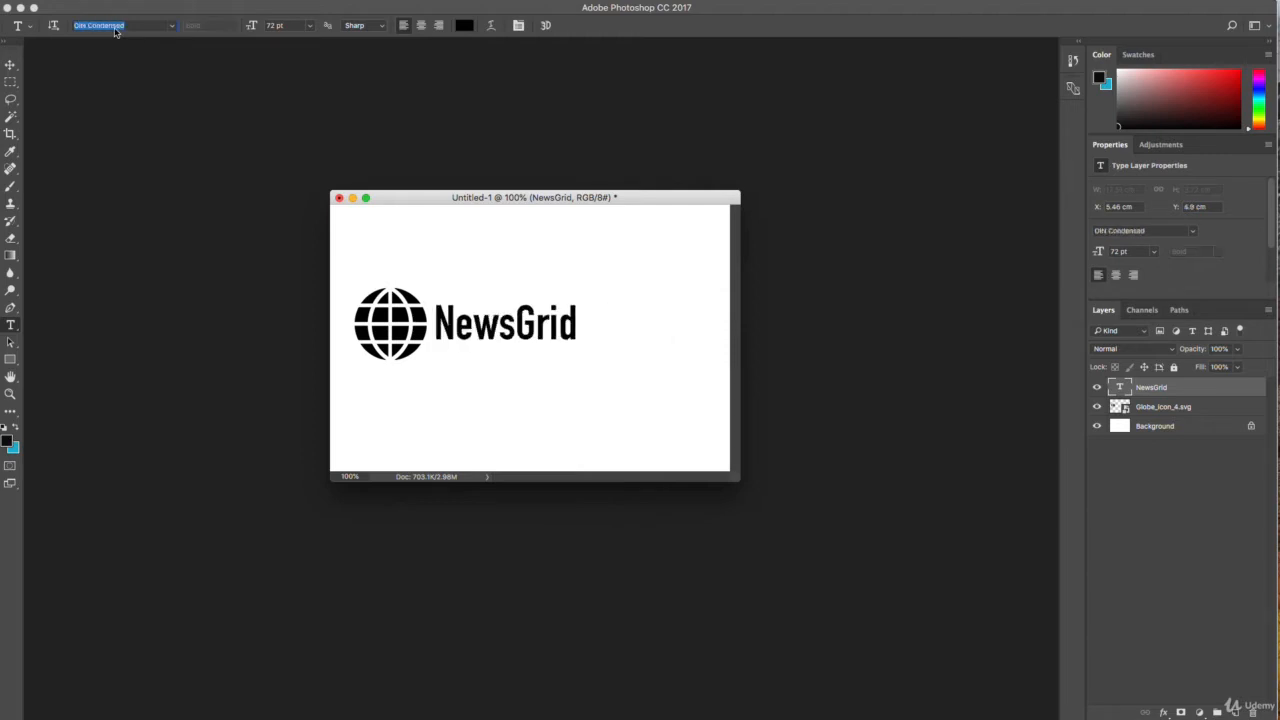
{"action": "key", "text": "Down"}
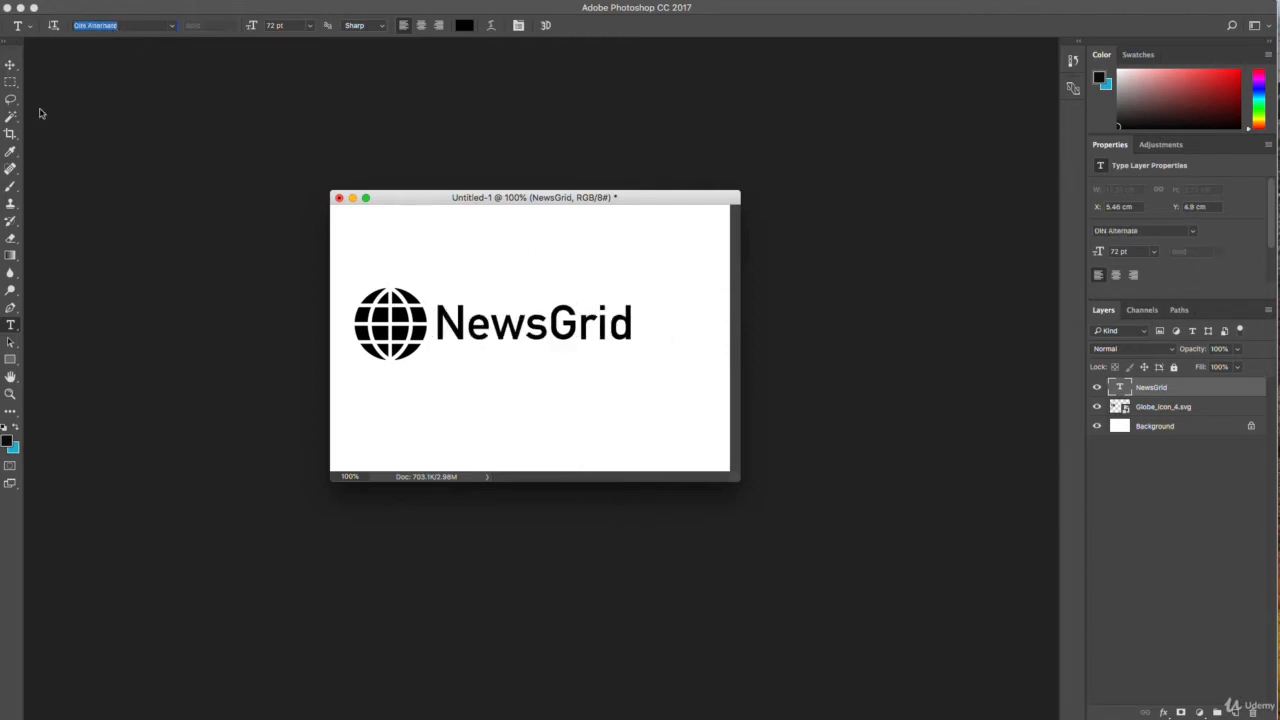
{"action": "left_click", "coordinate": [10, 66]}
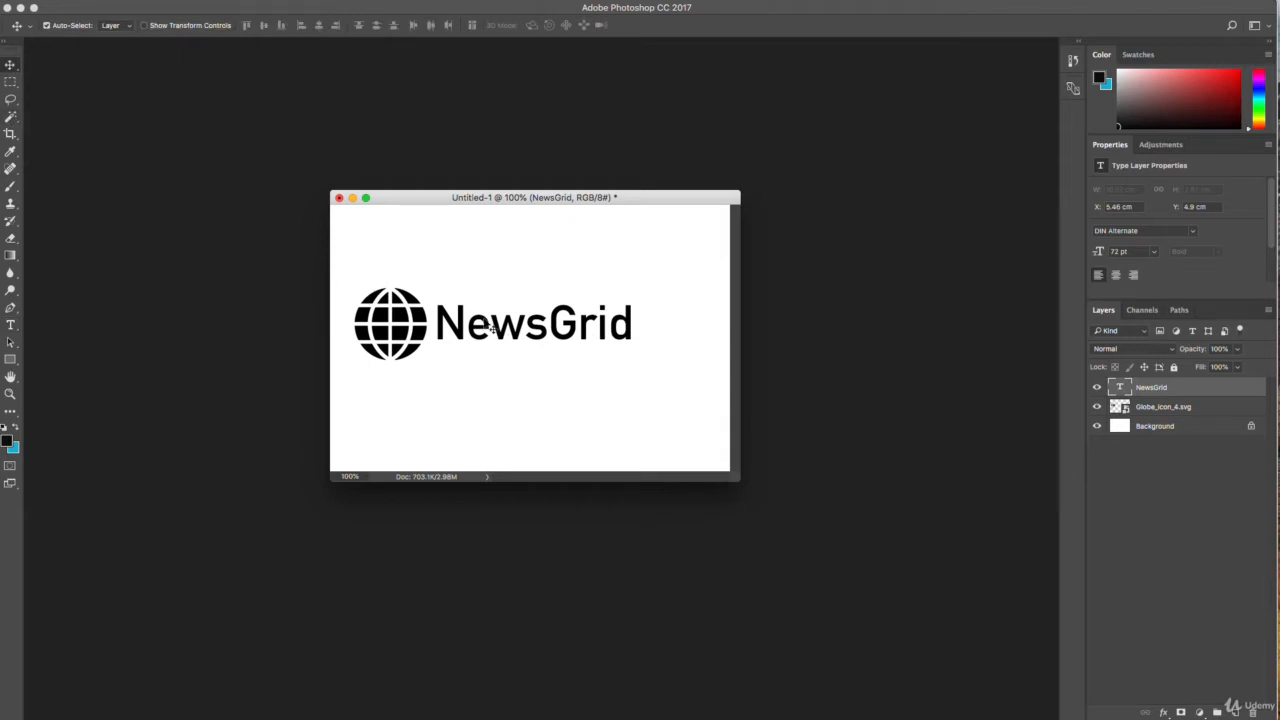
{"action": "left_click_drag", "start_coordinate": [491, 326], "coordinate": [491, 329]}
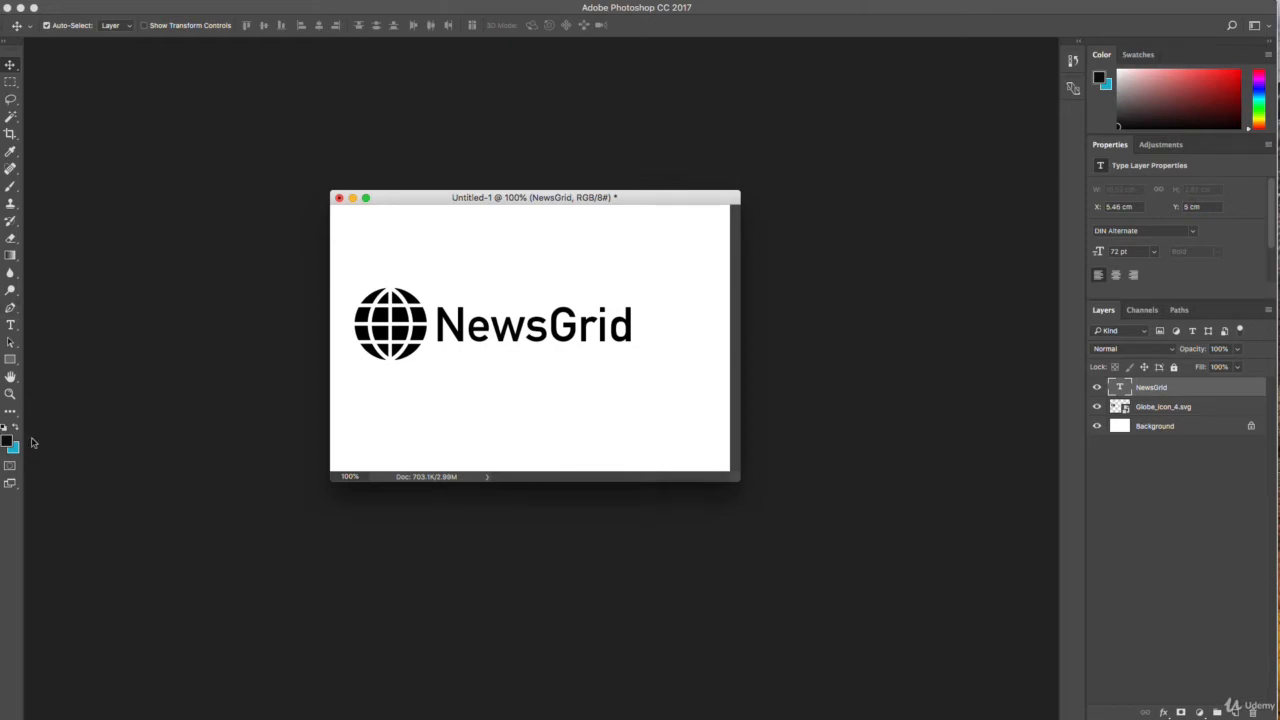
Set the foreground colour to the dark red #b22626
{"action": "left_click", "coordinate": [8, 441]}
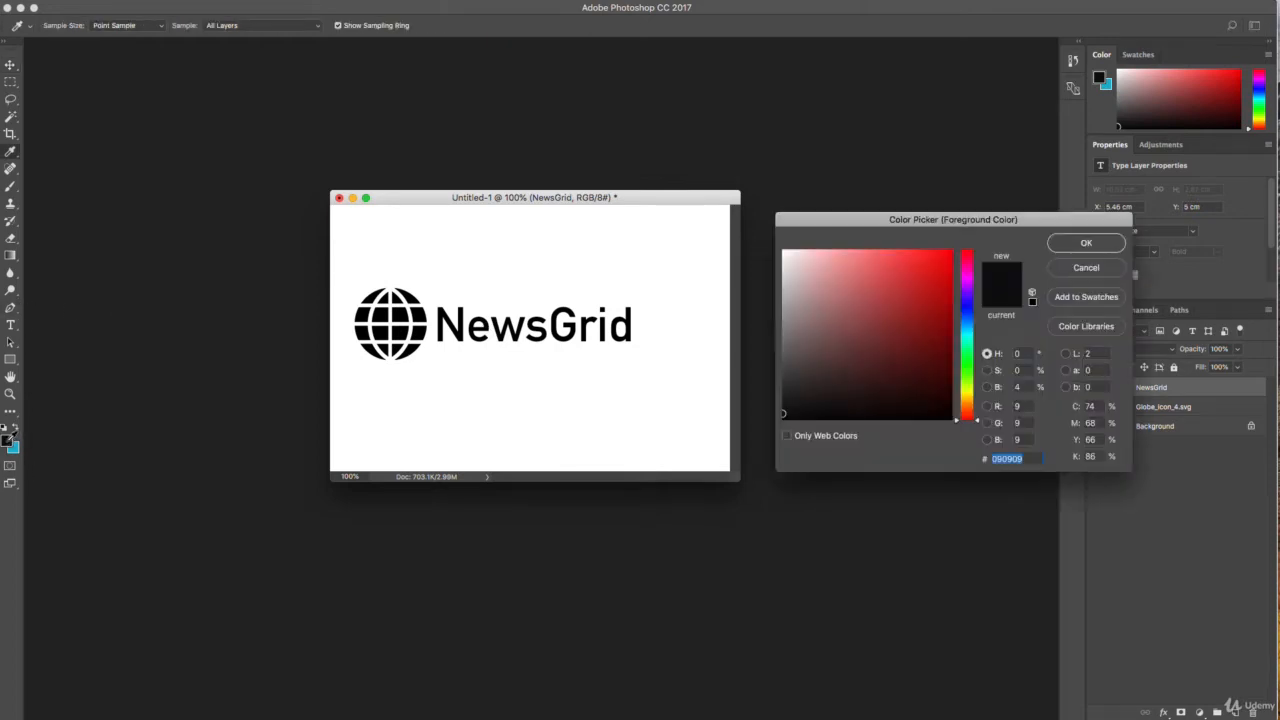
{"action": "left_click", "coordinate": [896, 318]}
{"action": "left_click", "coordinate": [920, 318]}
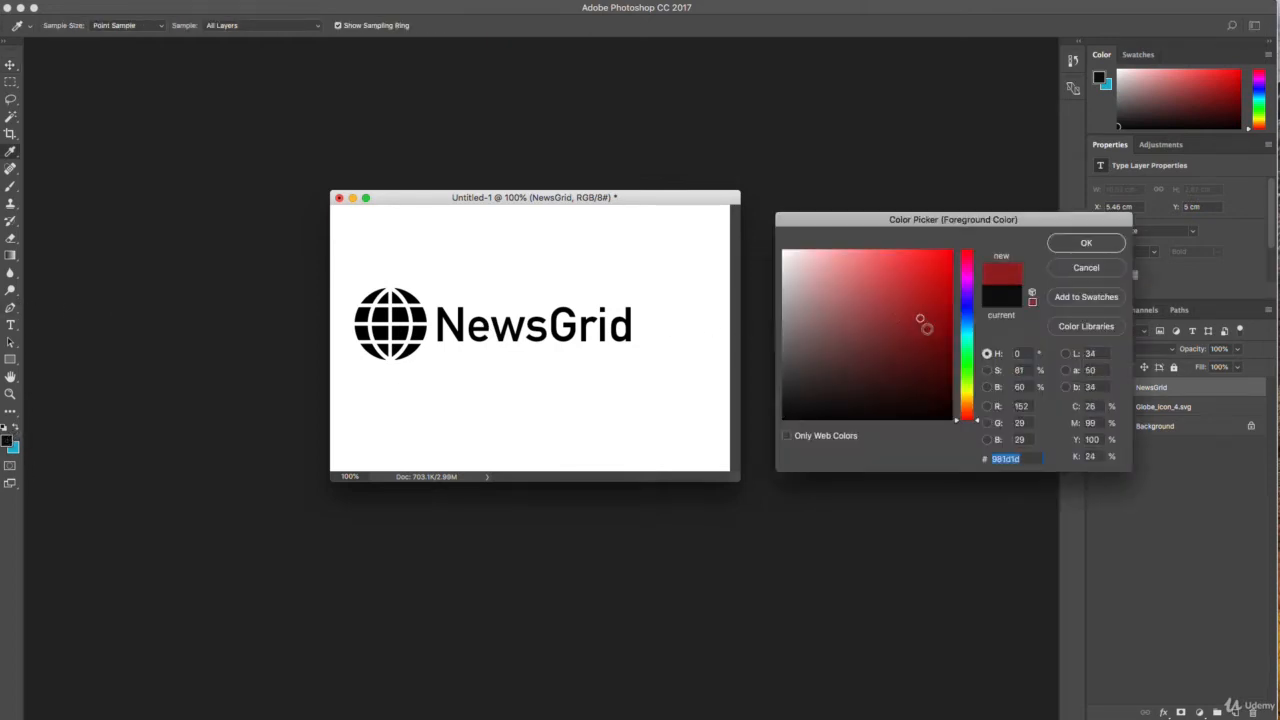
{"action": "left_click", "coordinate": [904, 312]}
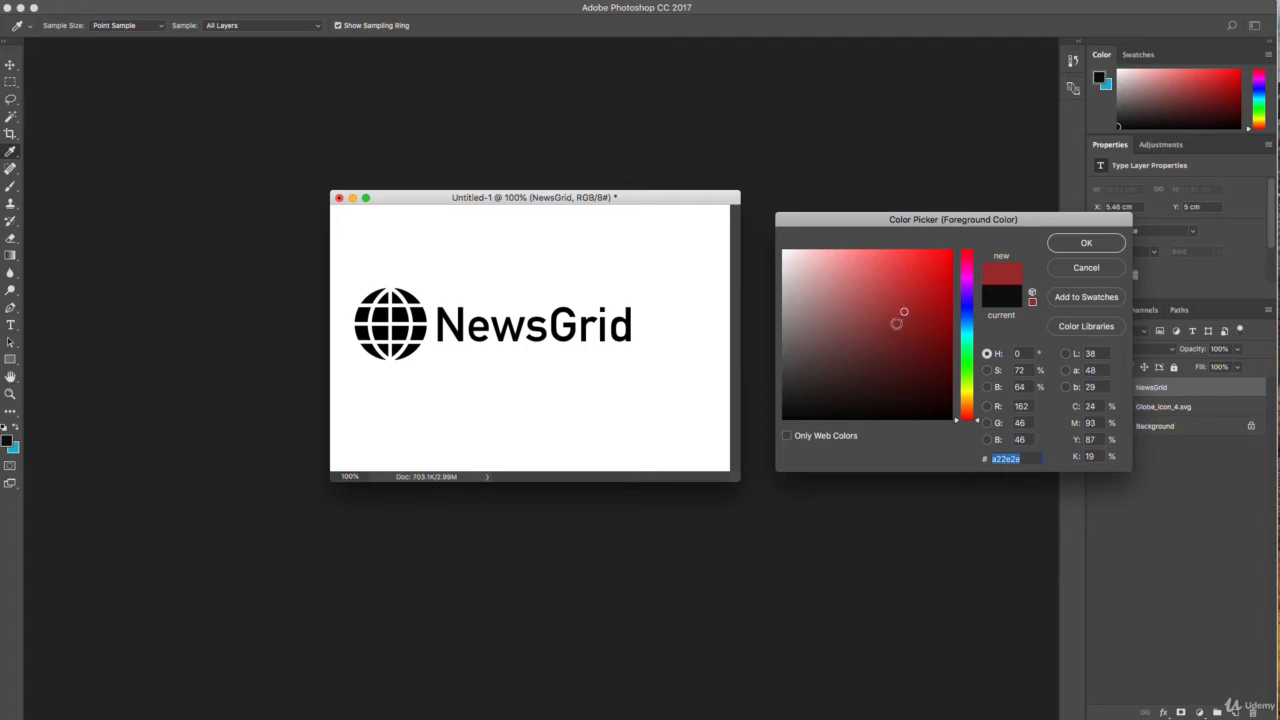
{"action": "left_click", "coordinate": [894, 314]}
{"action": "left_click_drag", "start_coordinate": [893, 315], "coordinate": [918, 308]}
{"action": "left_click", "coordinate": [1084, 244]}
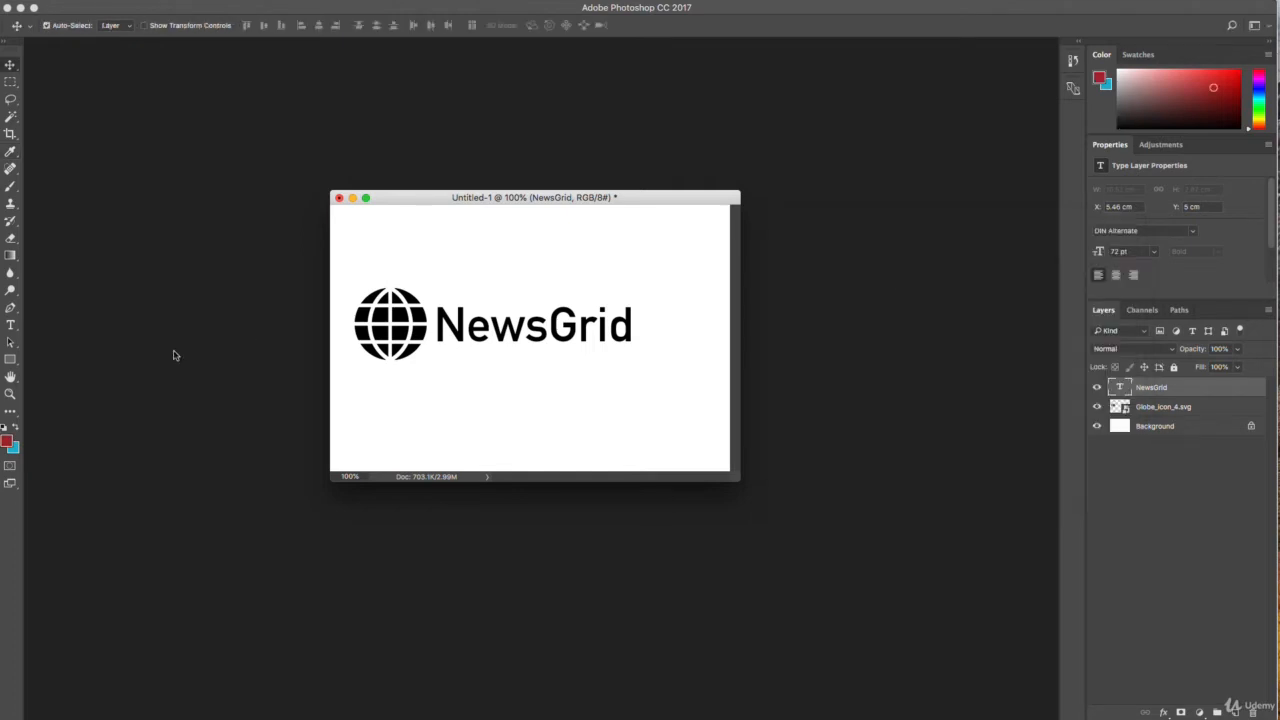
Recolour only the "Grid" part of the NewsGrid text with the dark red foreground colour #b22626
{"action": "left_click", "coordinate": [10, 325]}
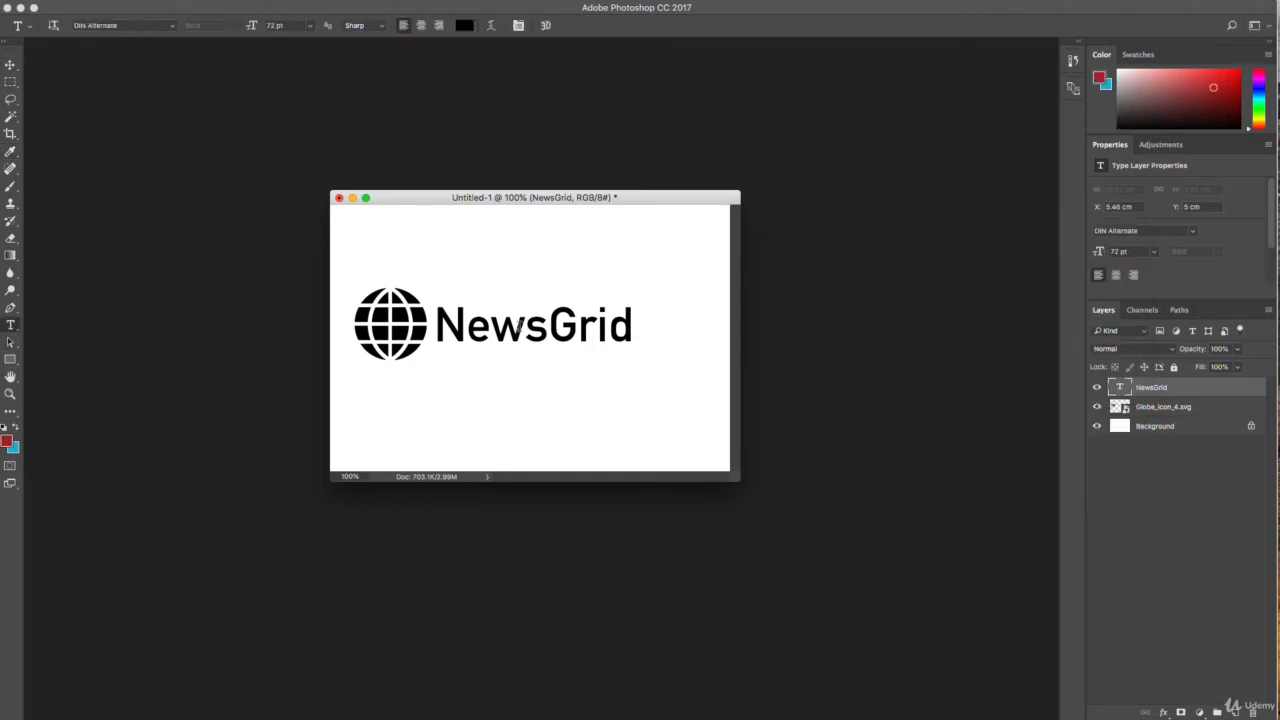
{"action": "left_click_drag", "start_coordinate": [557, 324], "coordinate": [651, 322]}
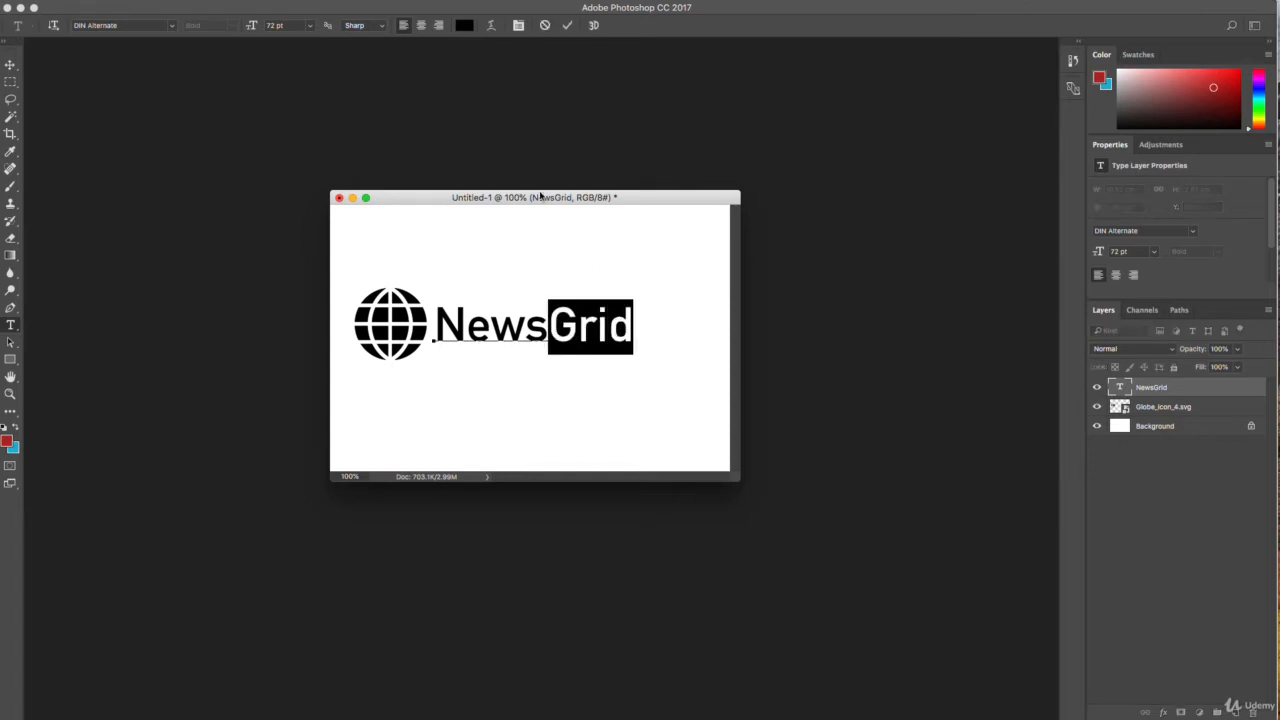
{"action": "left_click", "coordinate": [464, 26]}
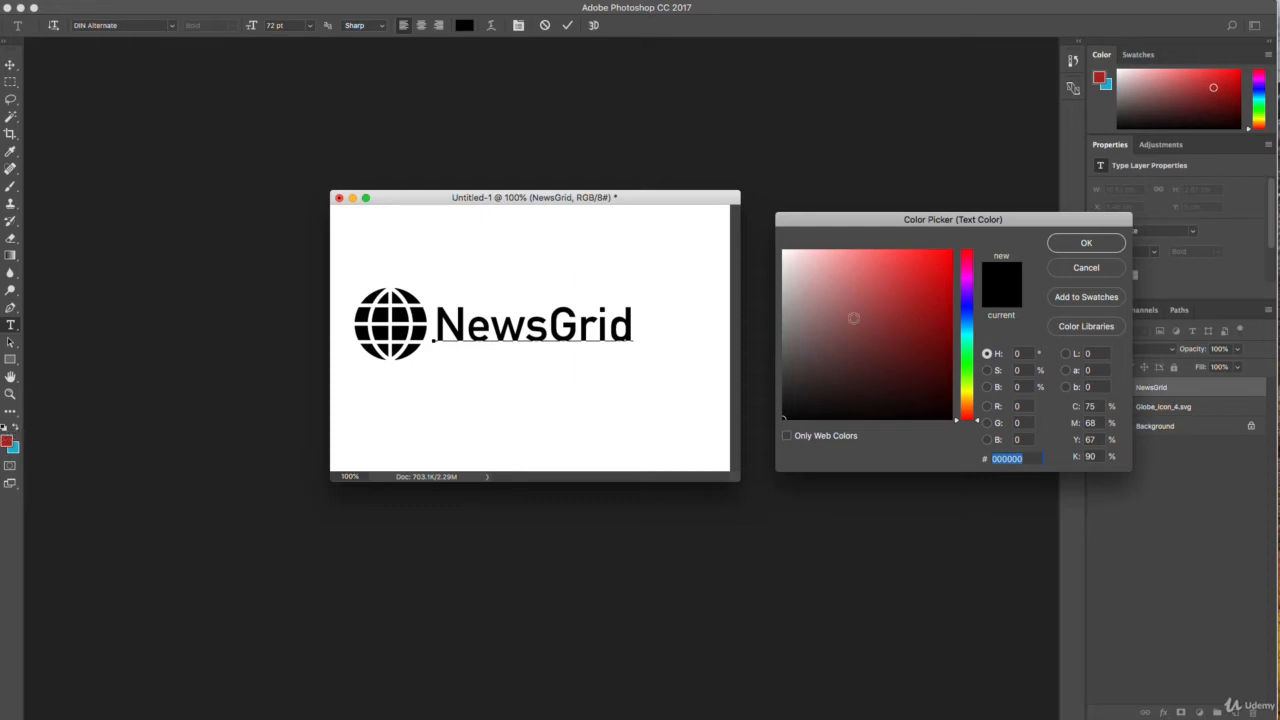
{"action": "left_click", "coordinate": [8, 441]}
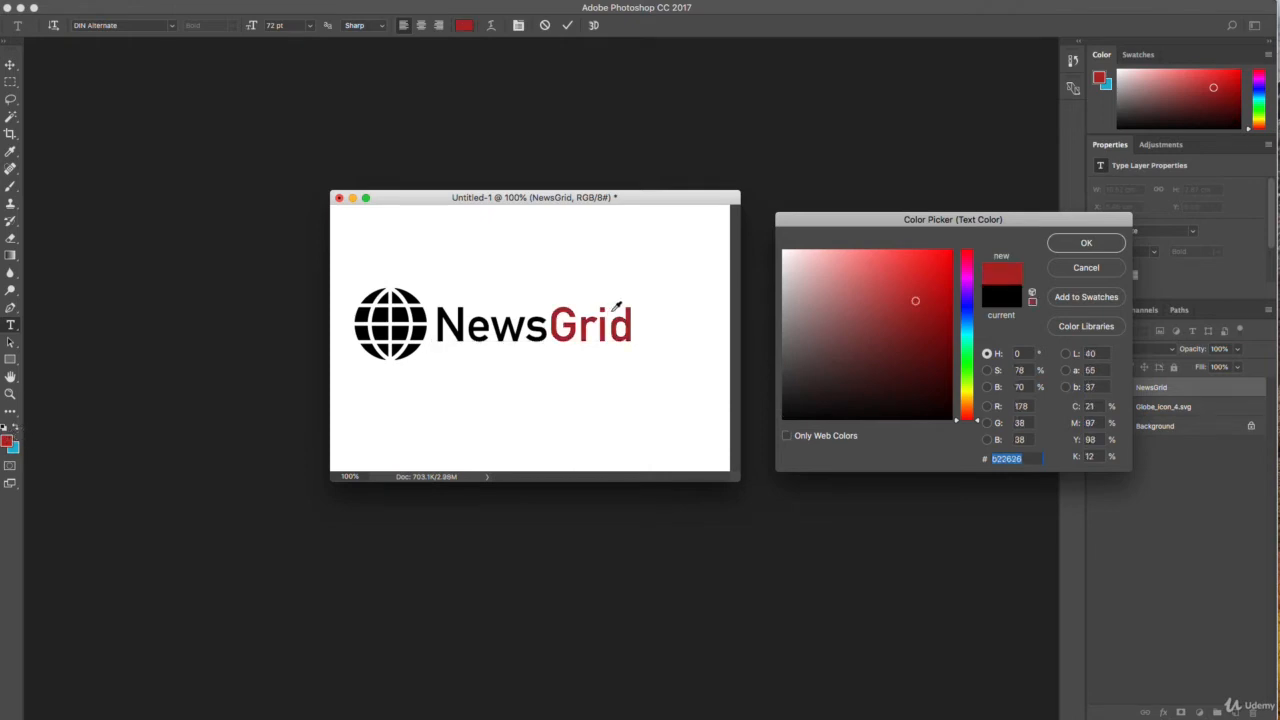
{"action": "left_click", "coordinate": [1080, 243]}
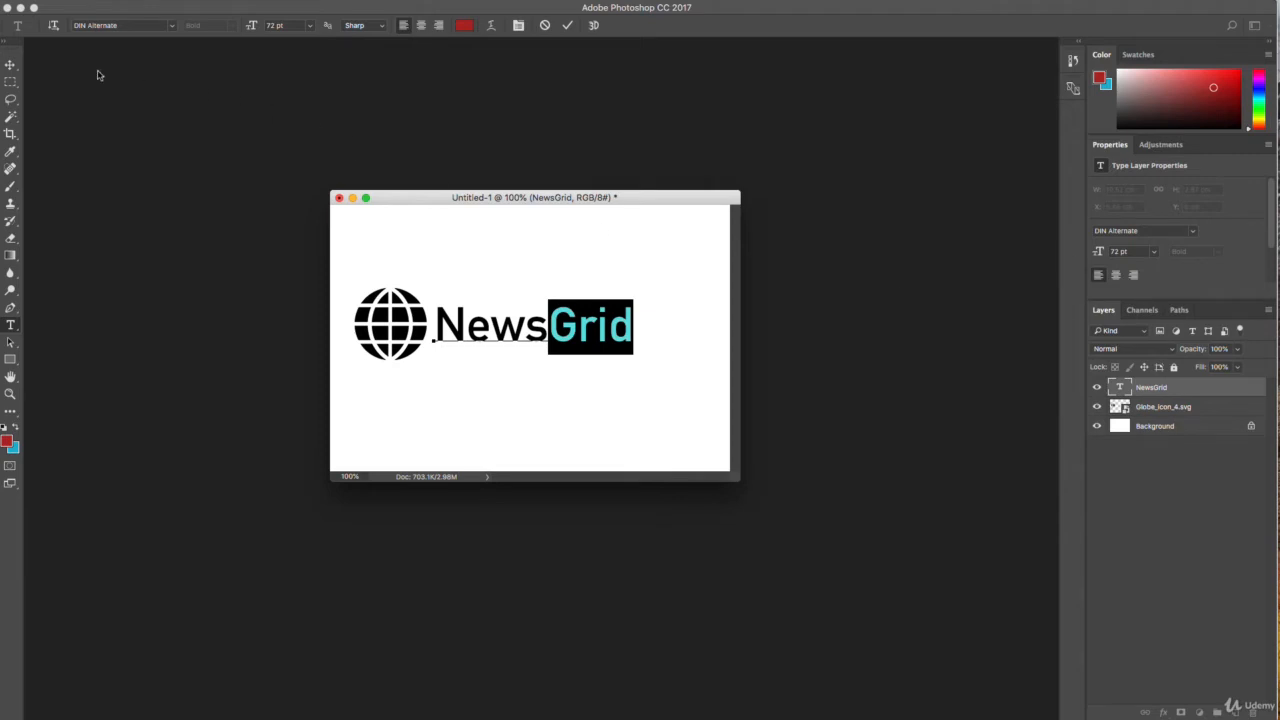
{"action": "left_click", "coordinate": [10, 64]}
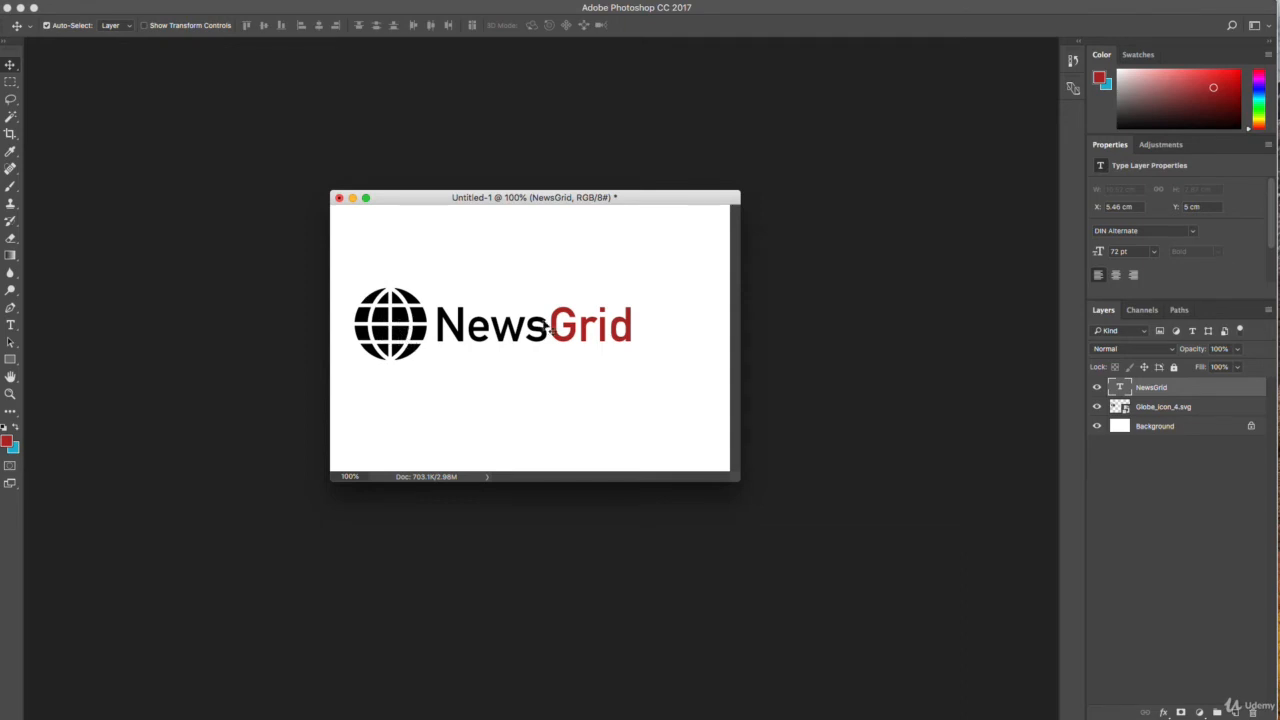
{"action": "left_click", "coordinate": [11, 117]}
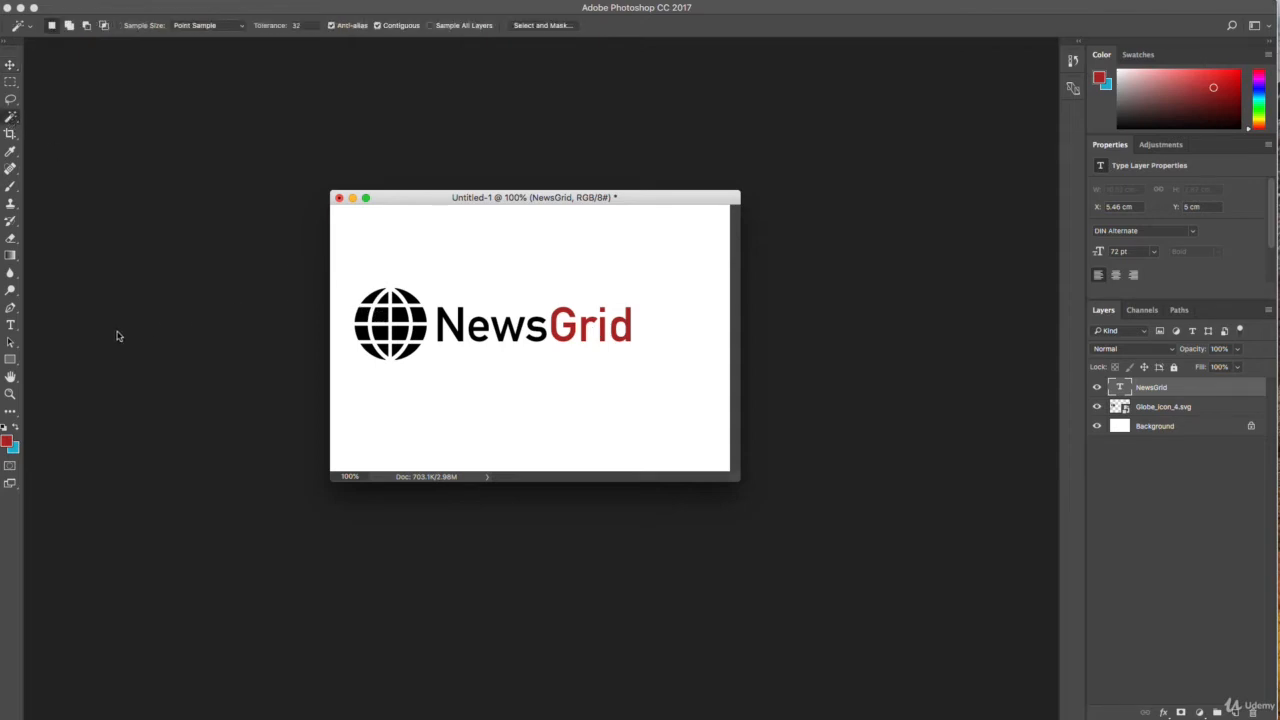
{"action": "left_click", "coordinate": [391, 333]}
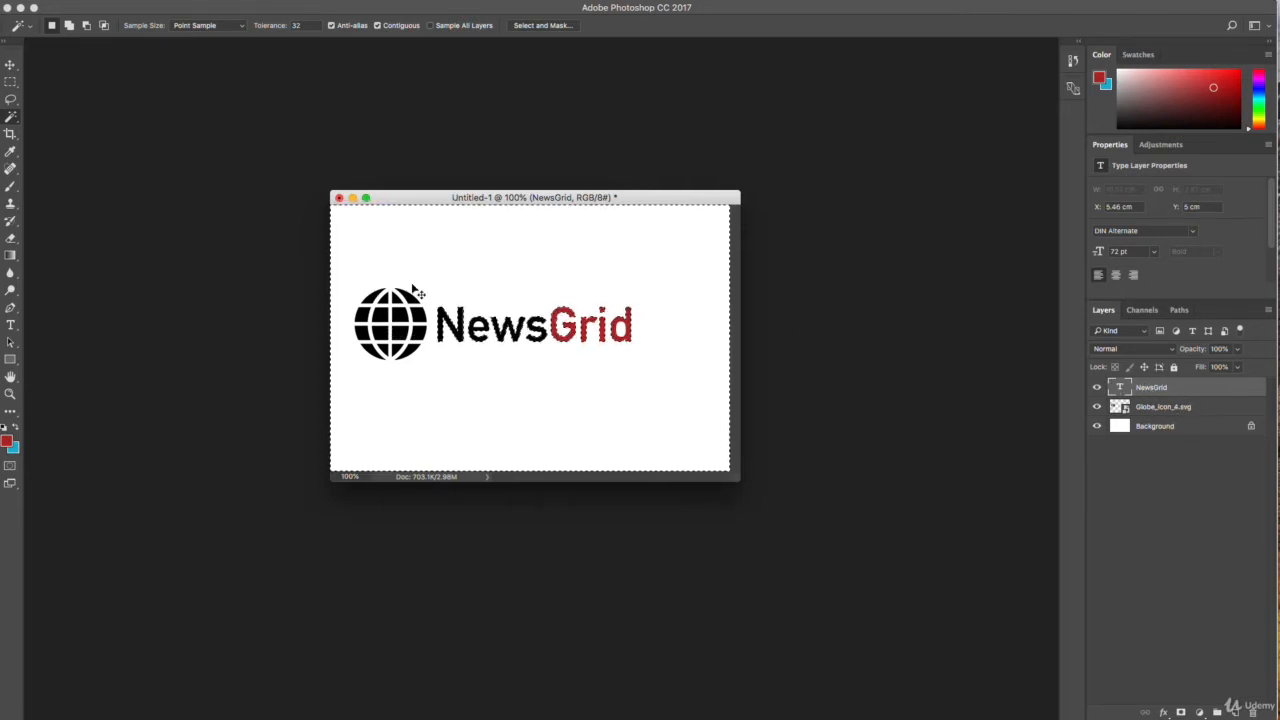
{"action": "key", "text": "super+d"}
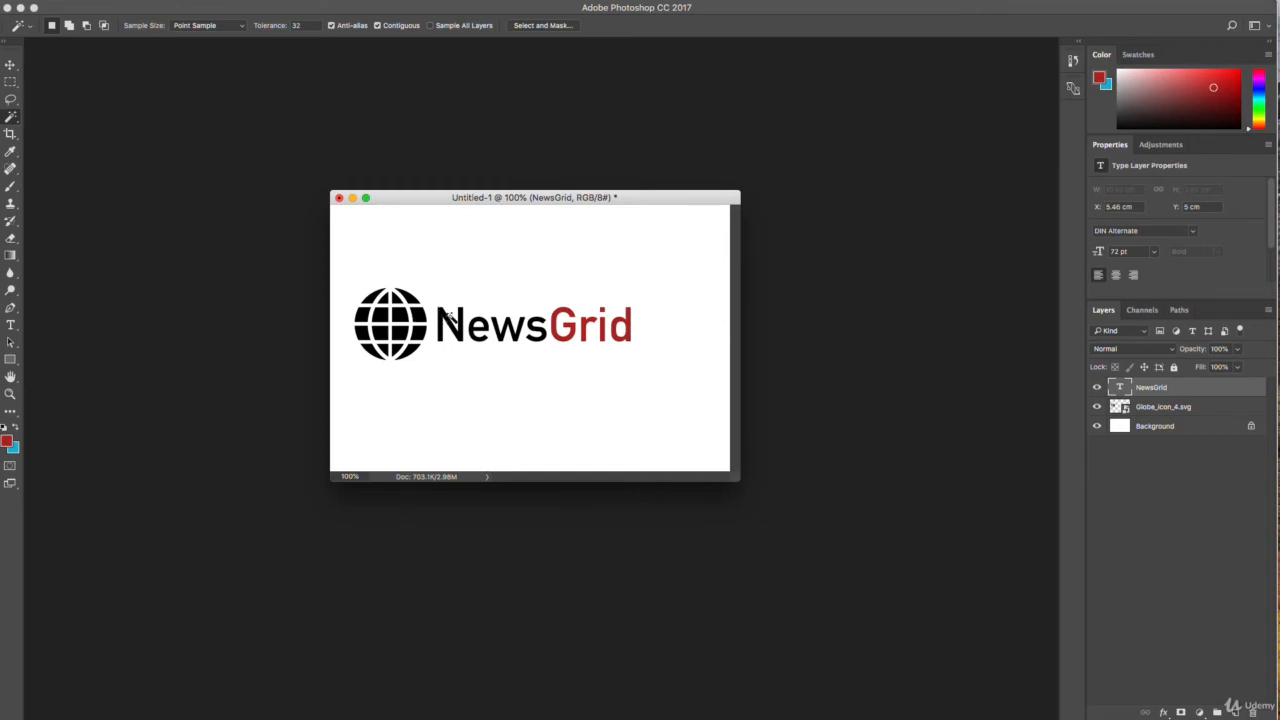
Hide the Background layer to view the logo on transparency, and make the layer visible again
{"action": "left_click", "coordinate": [1180, 412]}
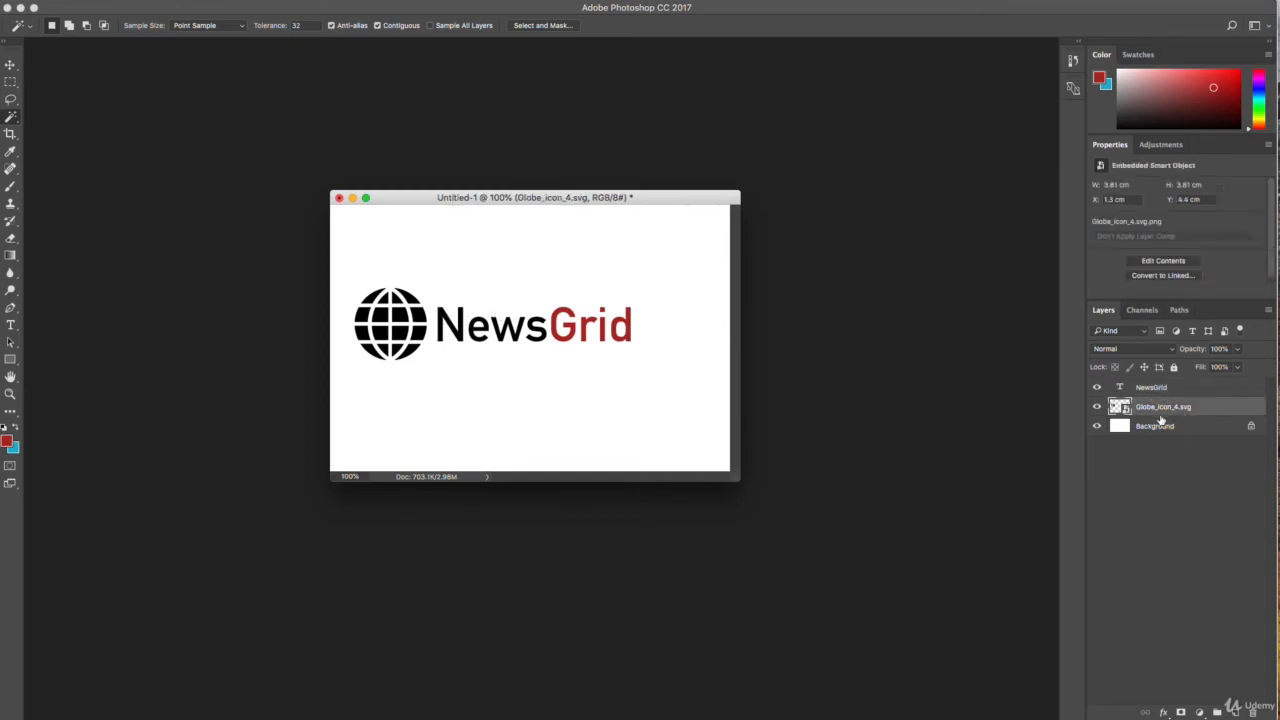
{"action": "left_click", "coordinate": [1140, 432]}
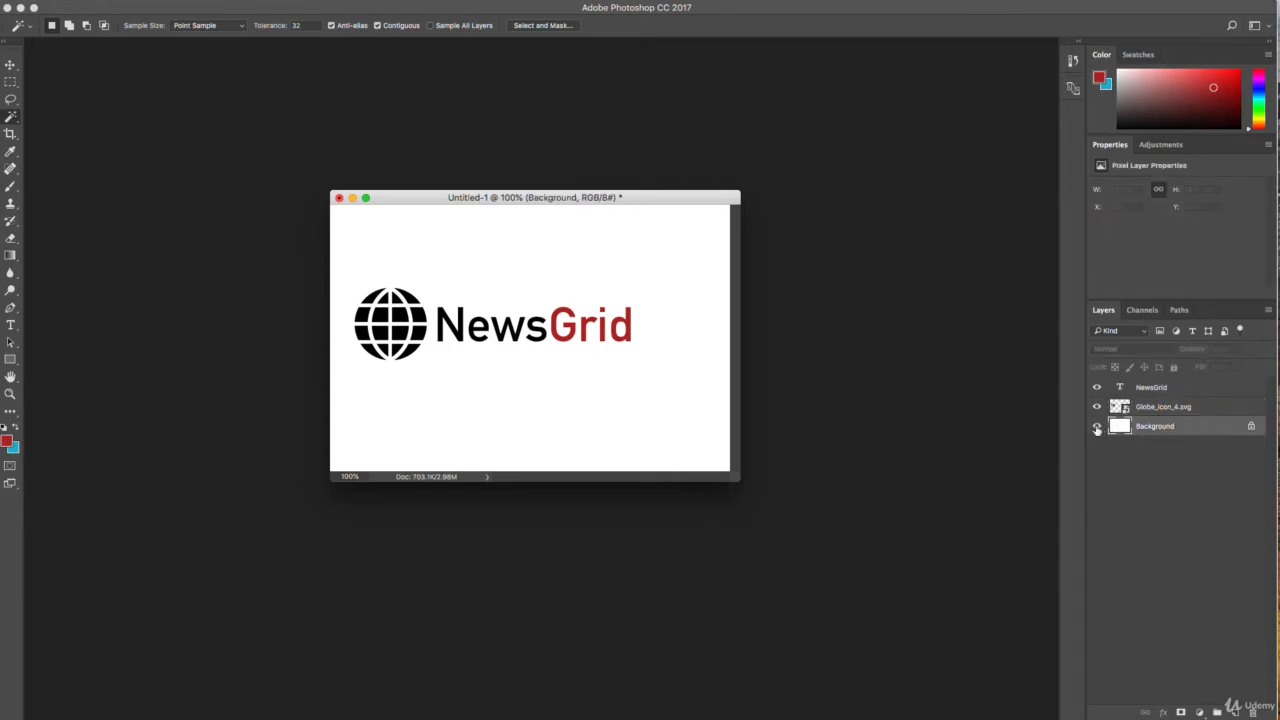
{"action": "left_click", "coordinate": [1096, 427]}
{"action": "left_click", "coordinate": [1097, 427]}
{"action": "left_click", "coordinate": [1097, 427]}
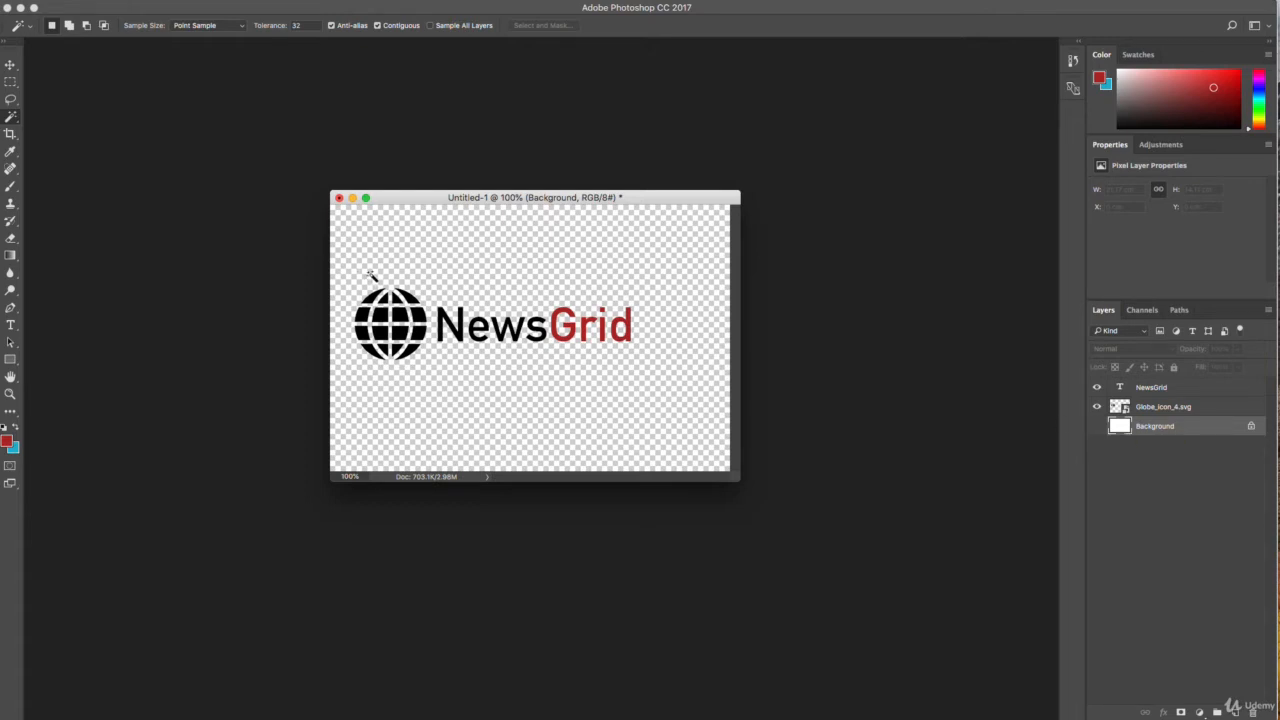
{"action": "left_click", "coordinate": [1096, 428]}
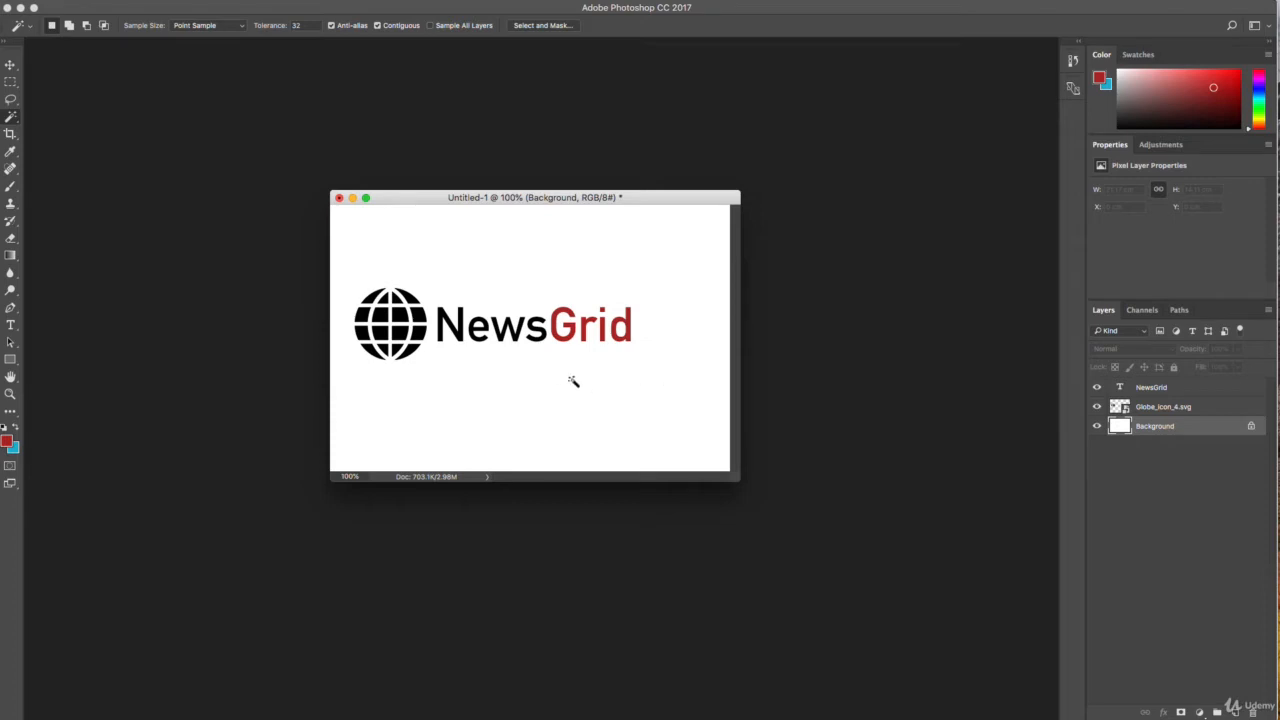
Select the black middle segments of the globe on the Globe_icon_4.svg layer with the Magic Wand, adding to one selection
{"action": "left_click", "coordinate": [1208, 407]}
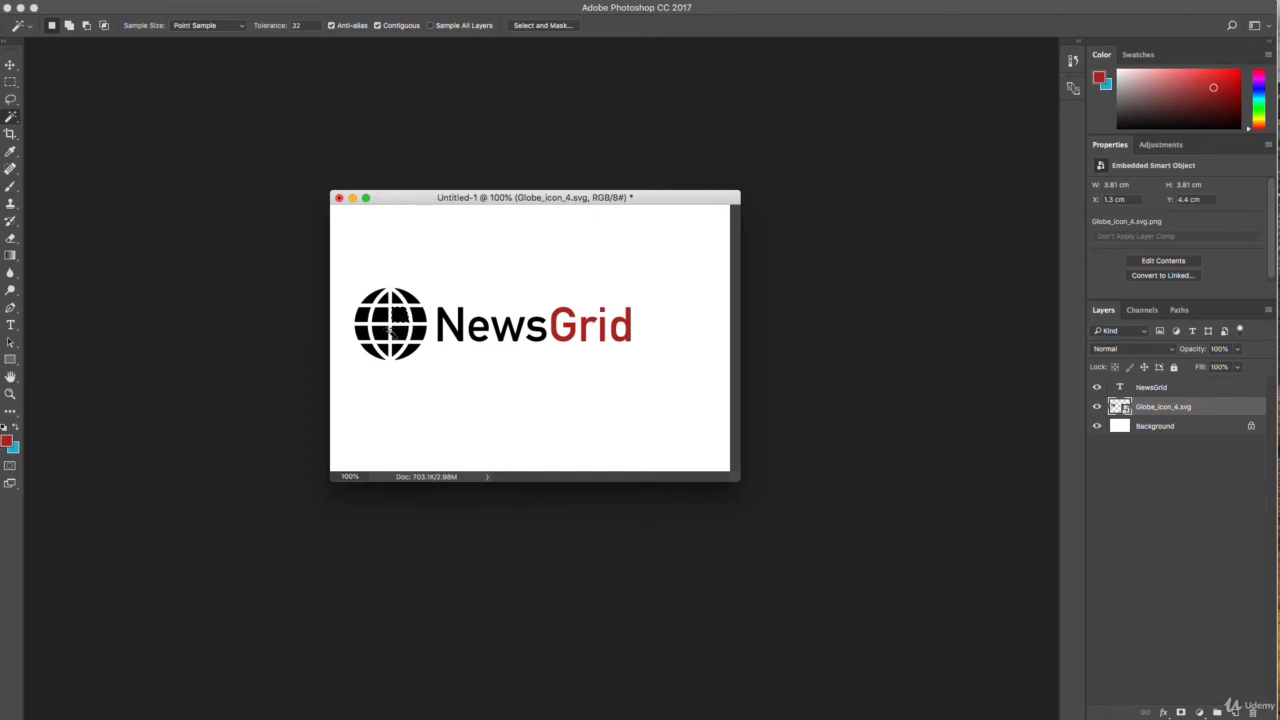
{"action": "key", "text": "shift"}
{"action": "left_click", "coordinate": [395, 338], "text": "shift"}
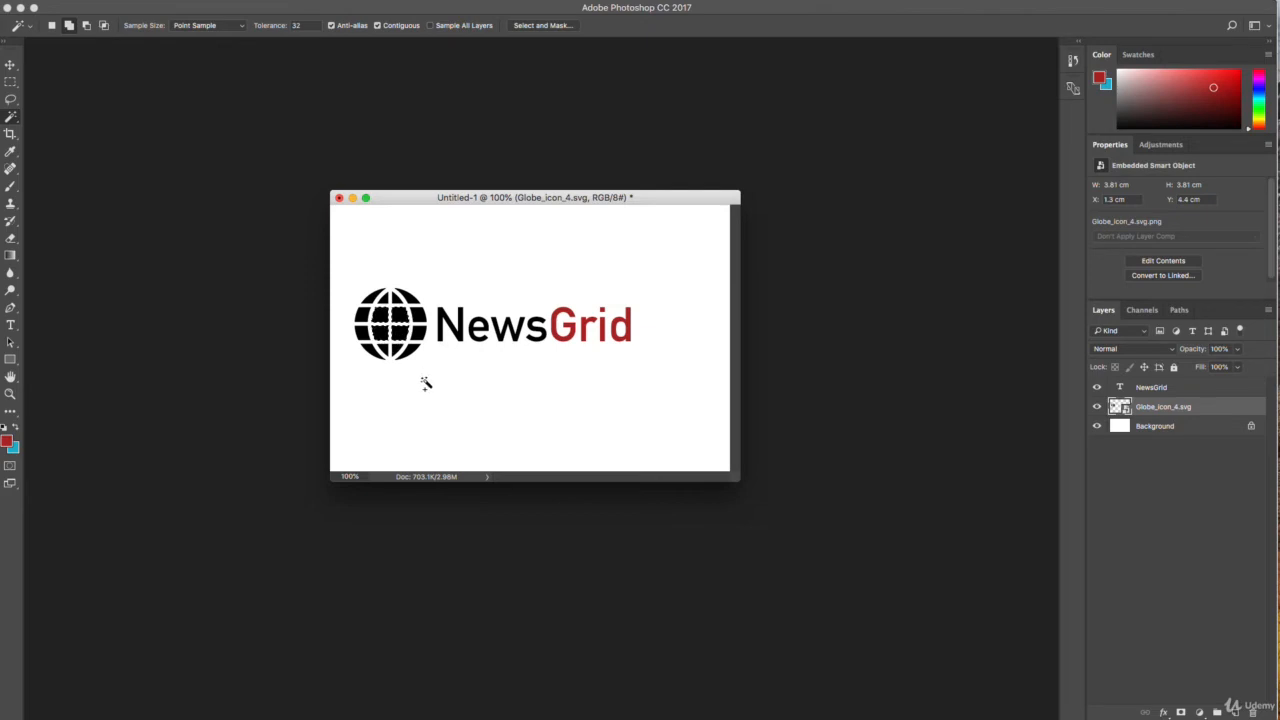
Rasterize the Globe_icon_4.svg layer and paint its selected middle segments with the dark red foreground colour using the Brush
{"action": "left_click", "coordinate": [10, 188]}
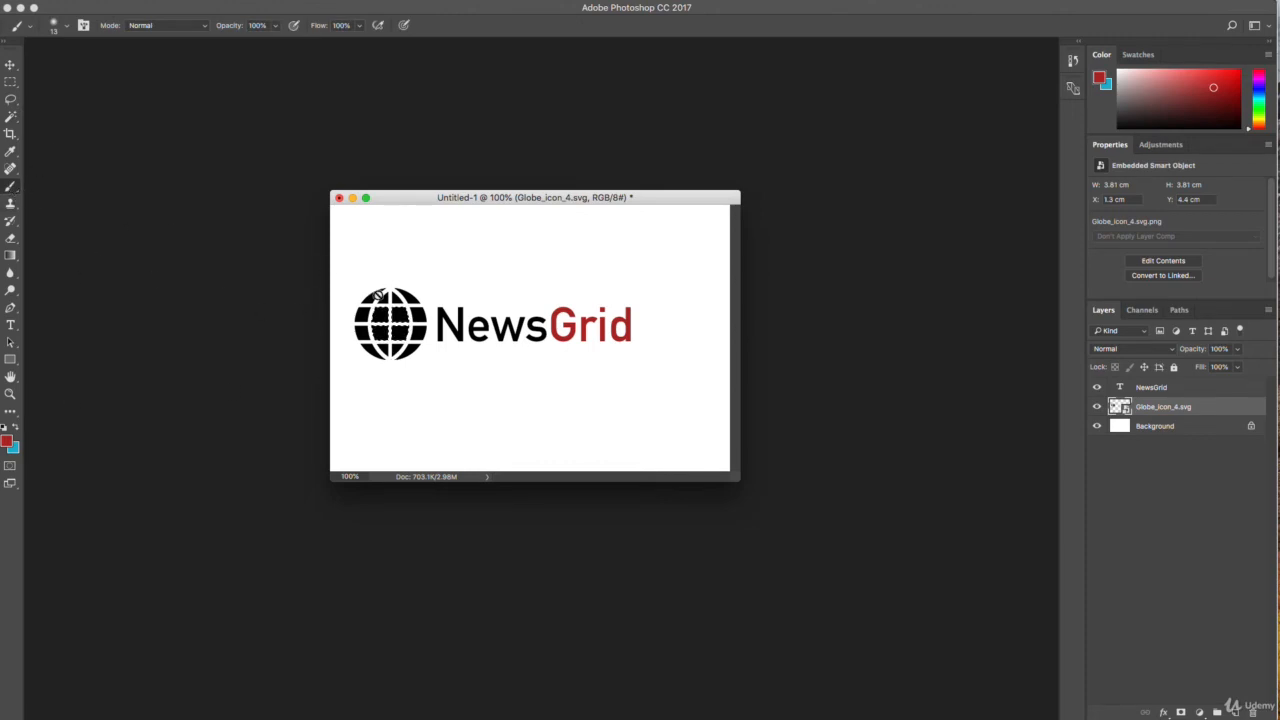
{"action": "right_click", "coordinate": [1212, 410]}
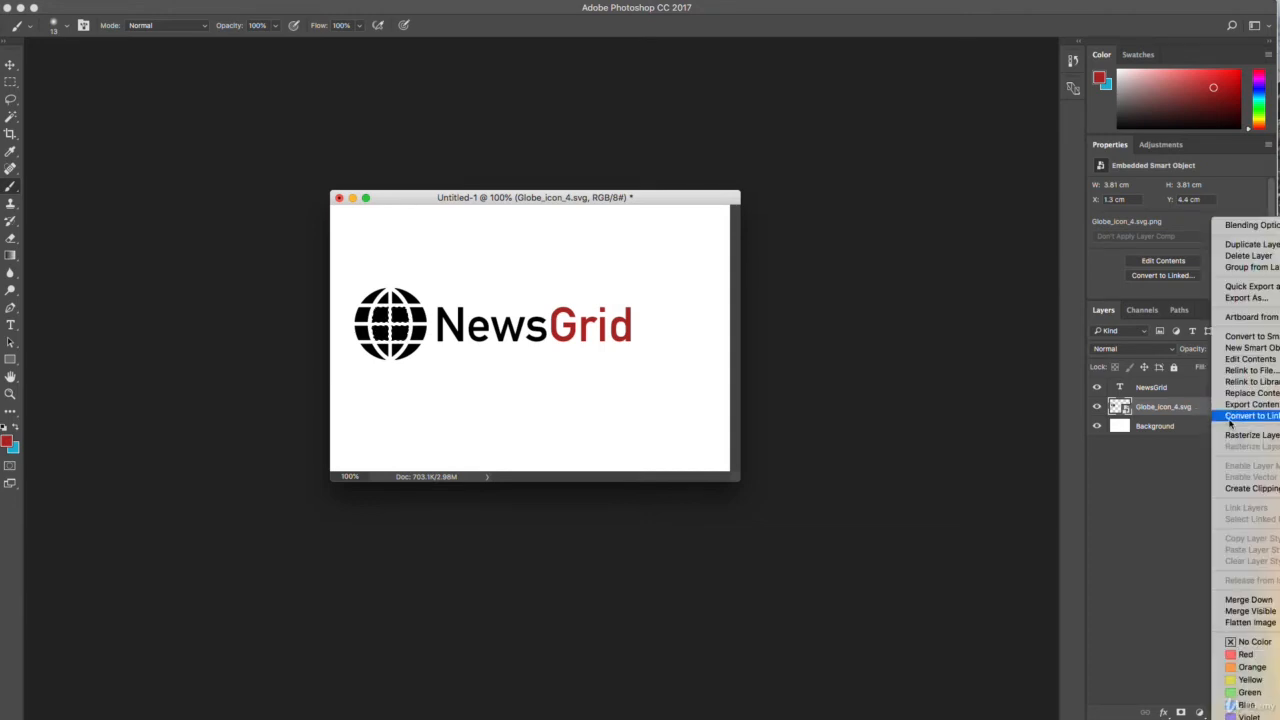
{"action": "left_click", "coordinate": [1237, 440]}
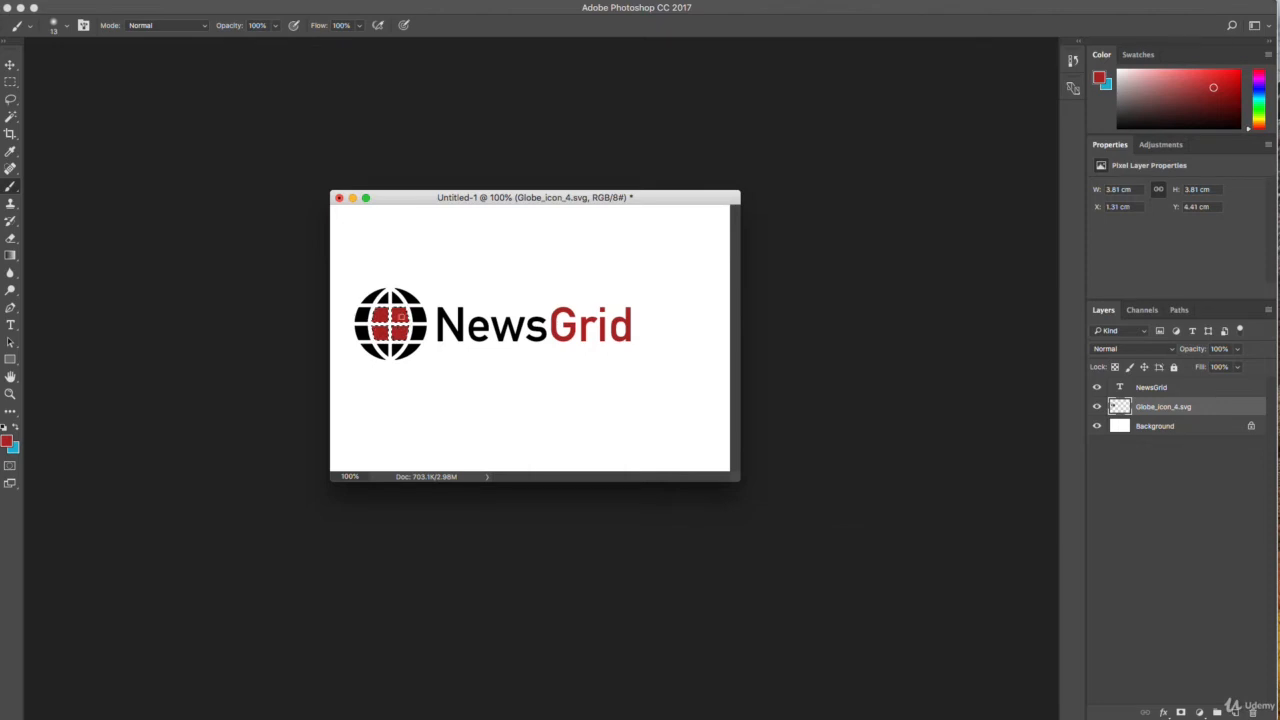
Enlarge the brush to 140 px, finish colouring the globe's middle segments dark red and clear the selection
{"action": "right_click", "coordinate": [433, 305]}
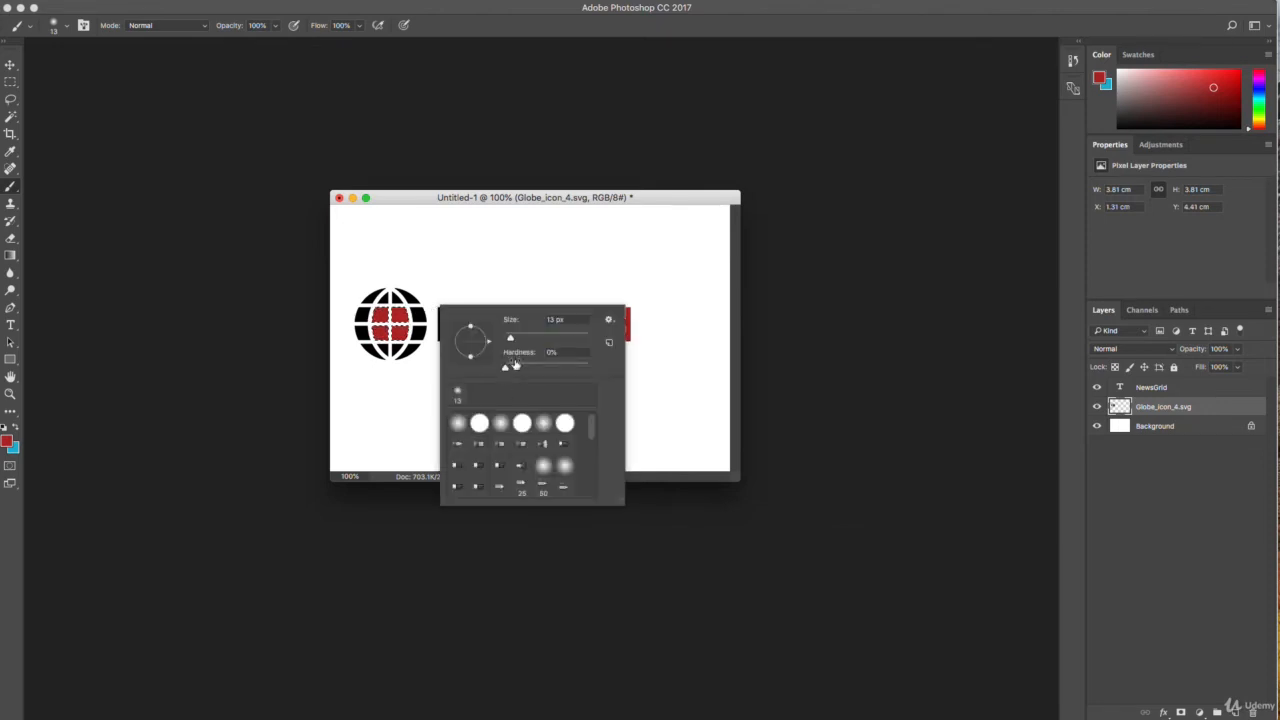
{"action": "left_click_drag", "start_coordinate": [516, 340], "coordinate": [561, 343]}
{"action": "key", "text": "Return"}
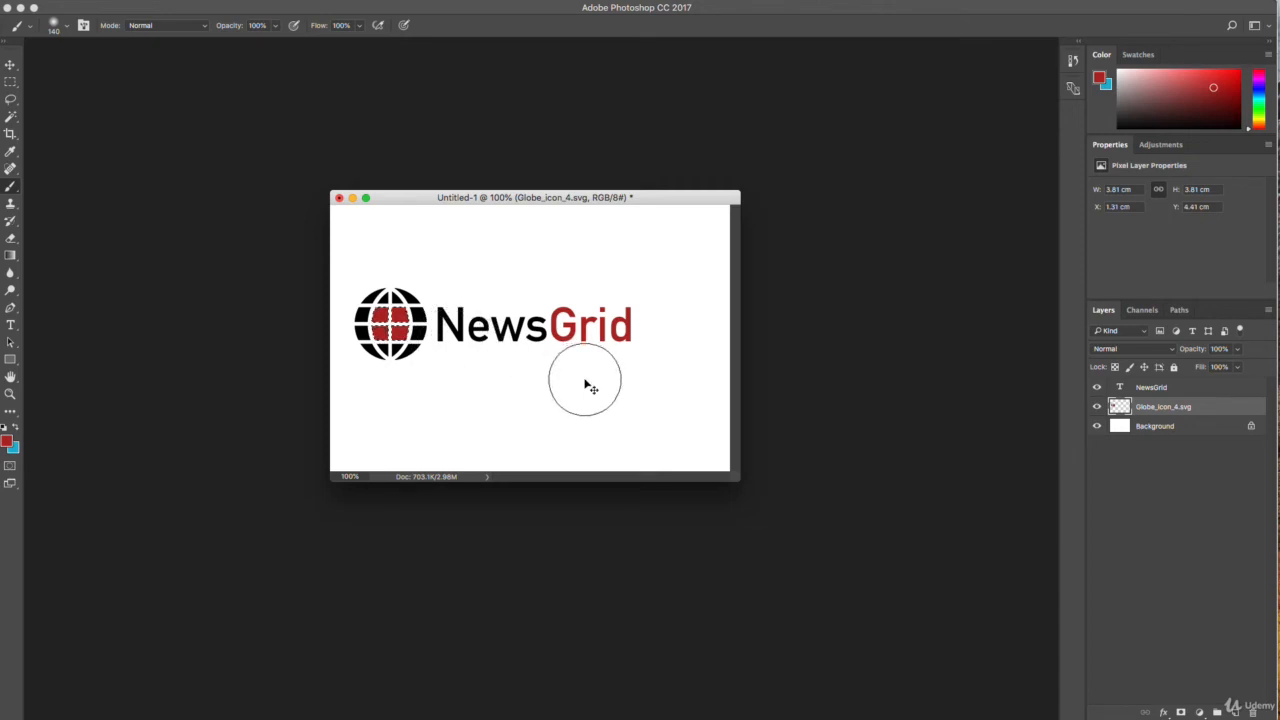
{"action": "key", "text": "super+d"}
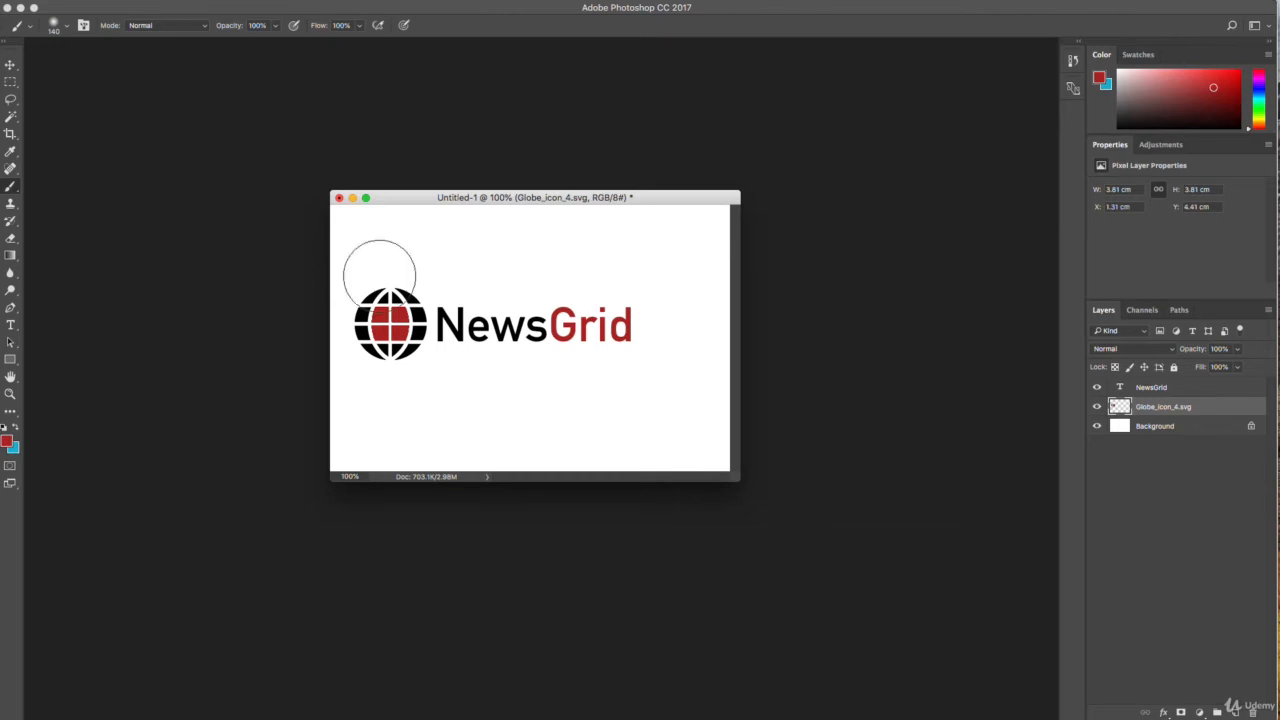
Convert the locked Background into a regular layer named Layer 0
{"action": "double_click", "coordinate": [1208, 432]}
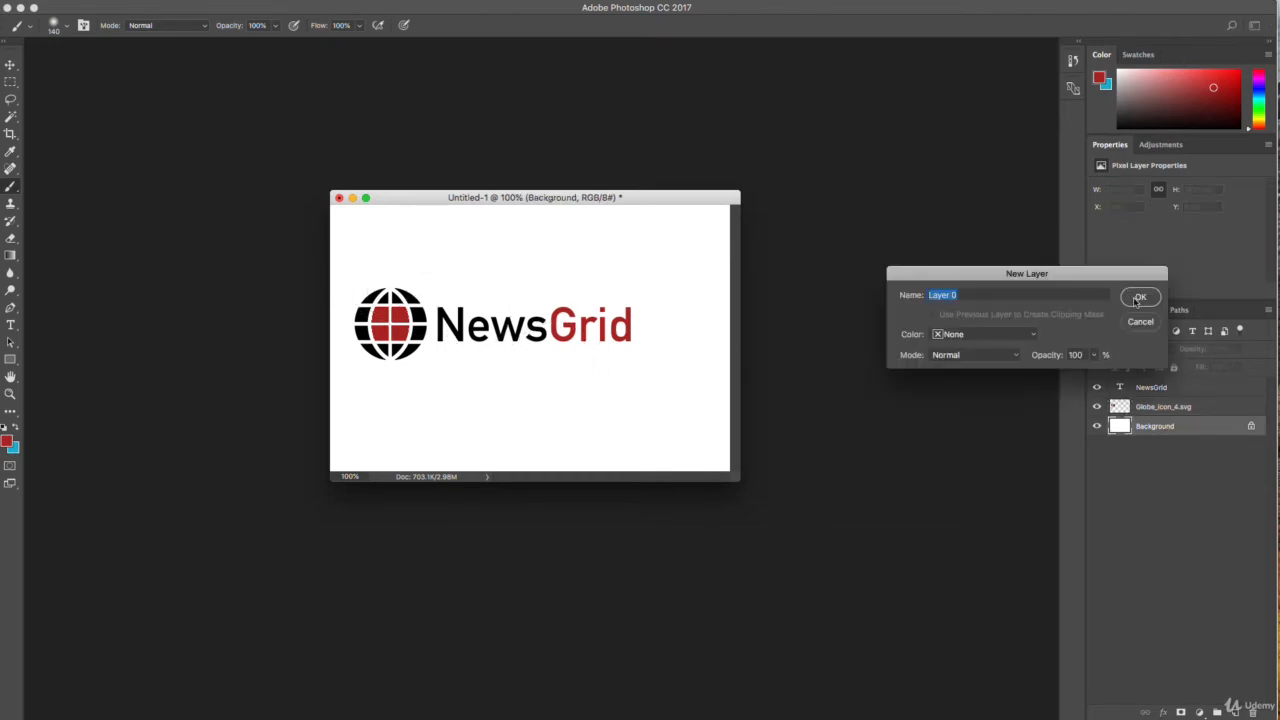
{"action": "left_click", "coordinate": [1141, 321]}
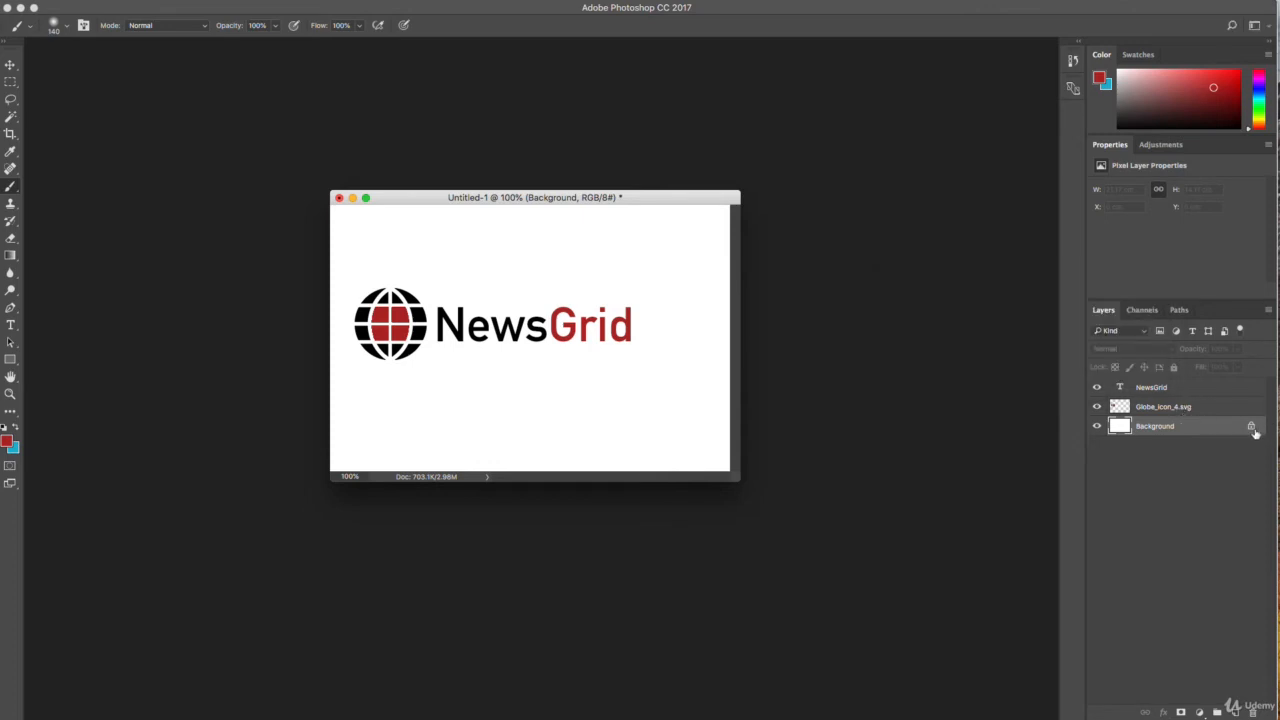
{"action": "double_click", "coordinate": [1196, 428]}
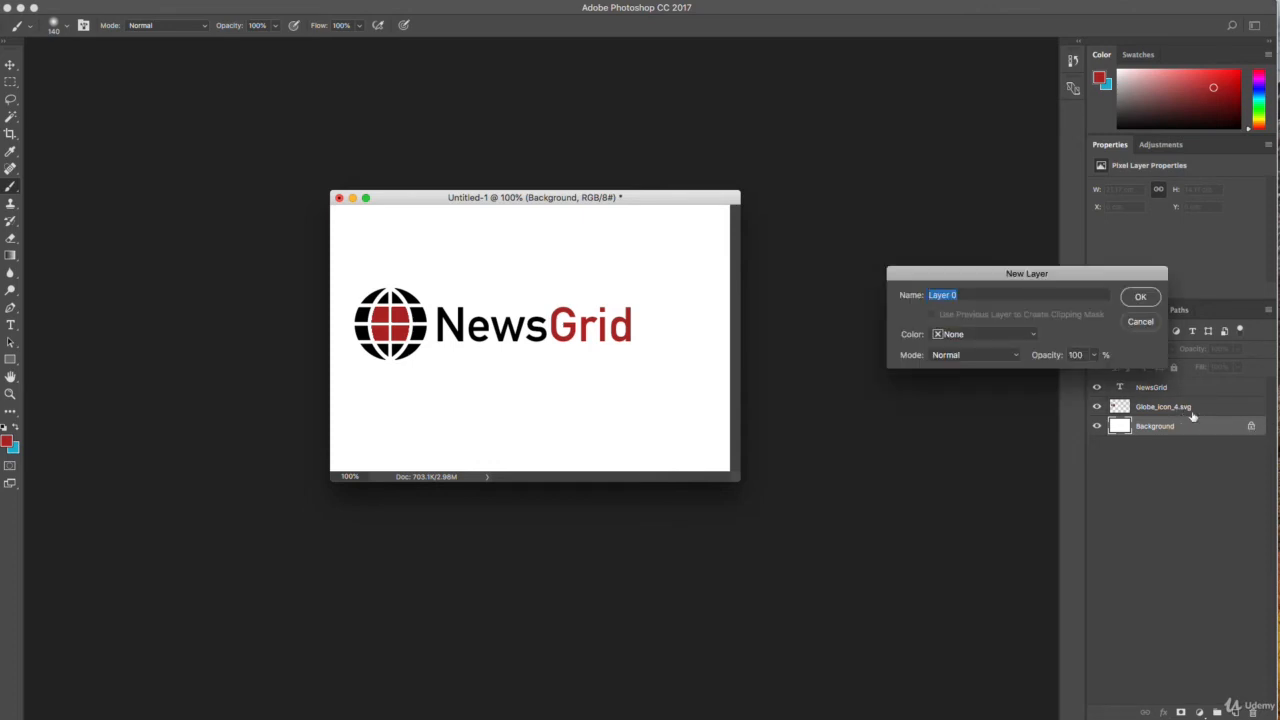
{"action": "key", "text": "Return"}
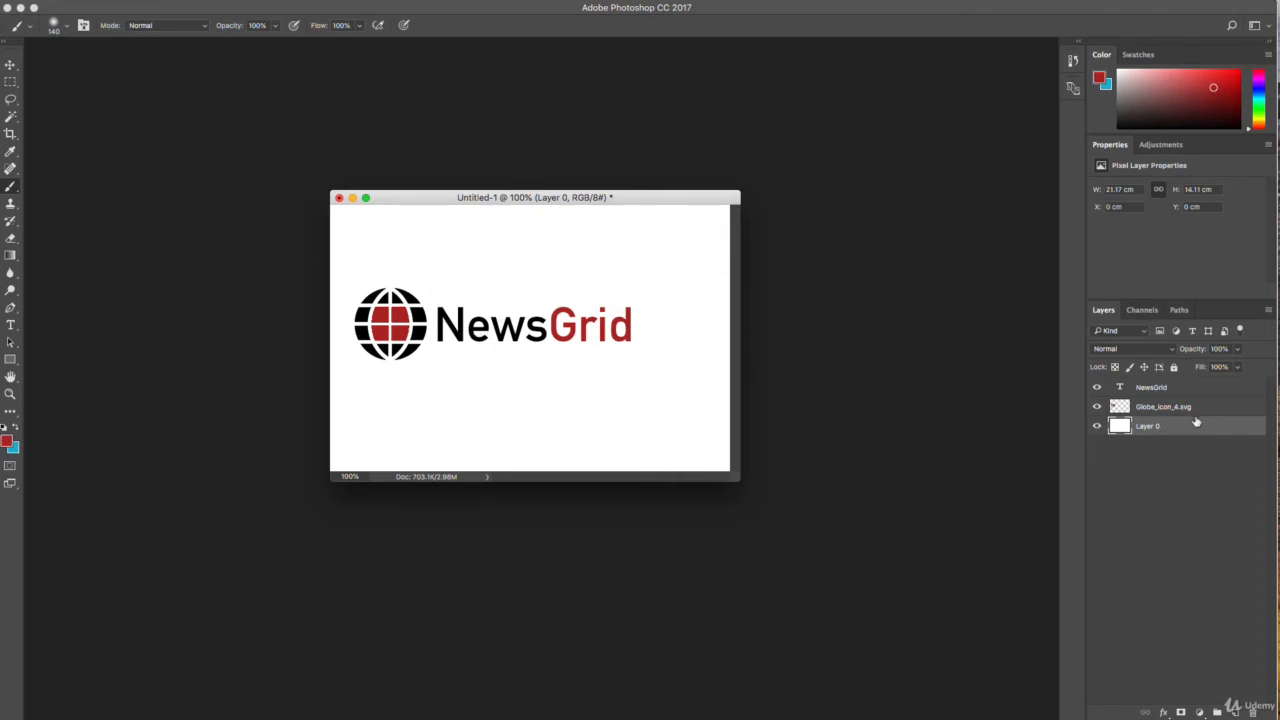
Apply a Color Overlay of dark grey #232323 to Layer 0
{"action": "key", "text": "space"}
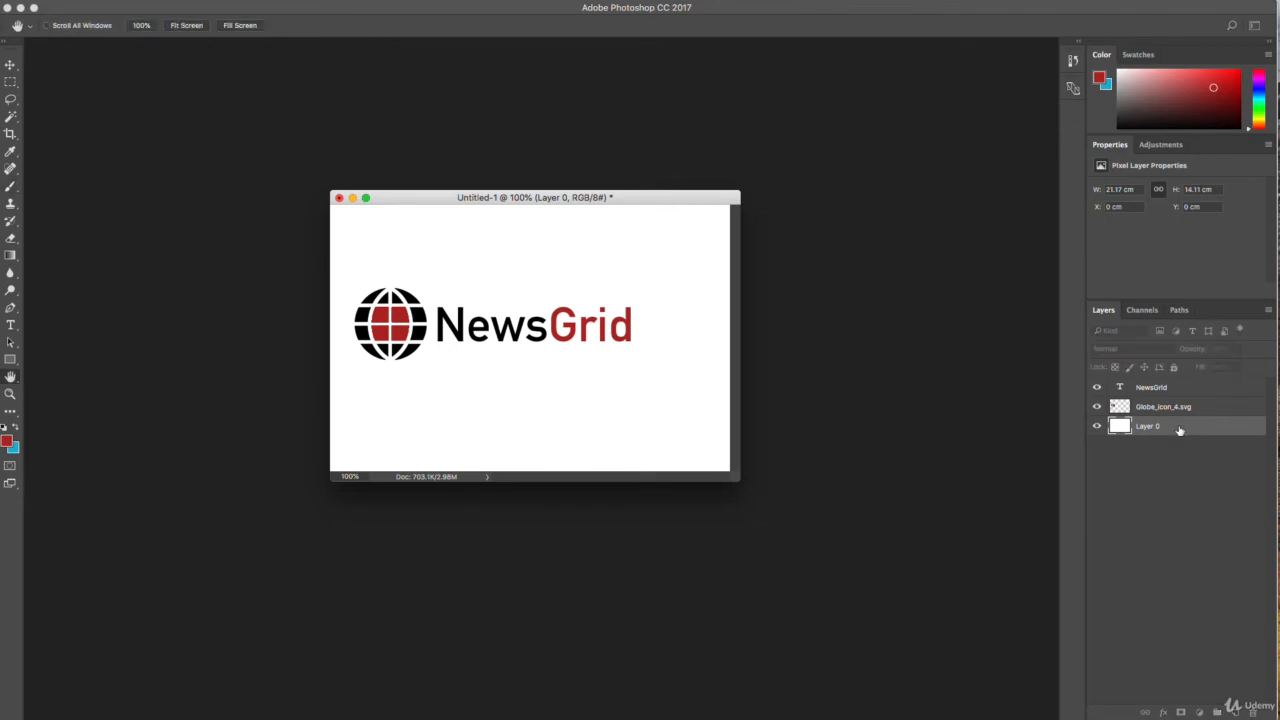
{"action": "double_click", "coordinate": [1200, 426]}
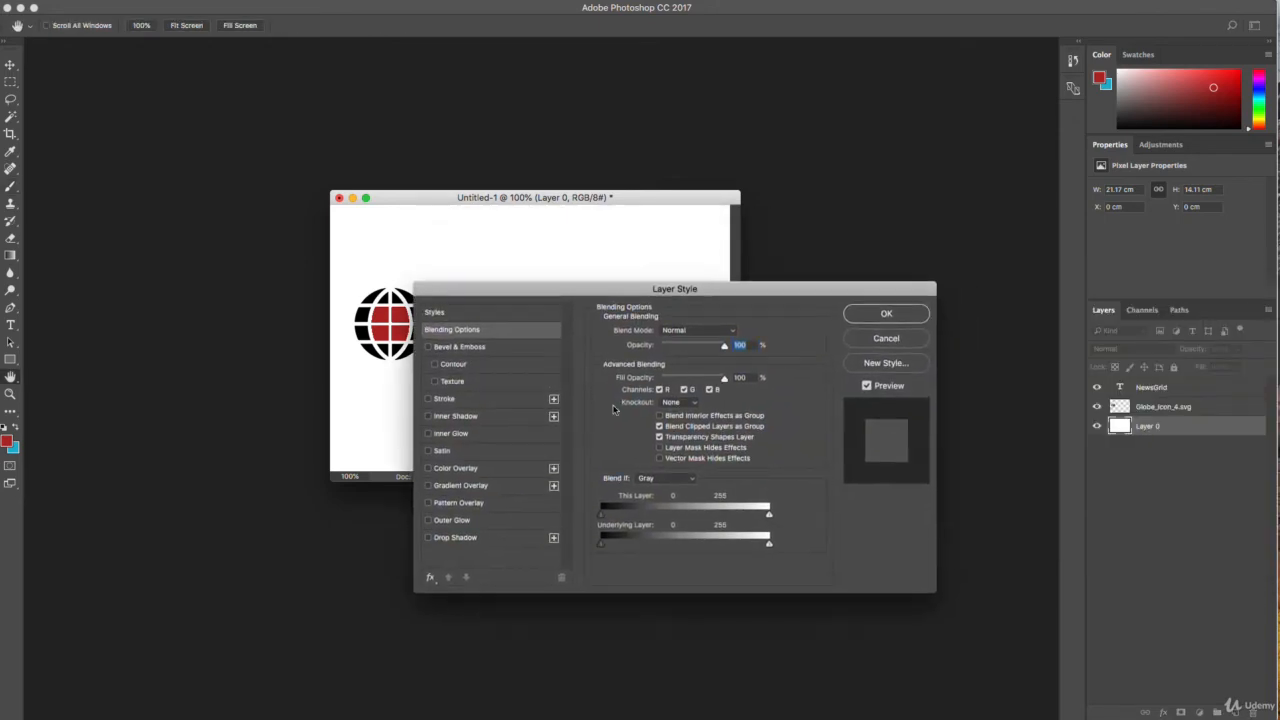
{"action": "left_click", "coordinate": [463, 468]}
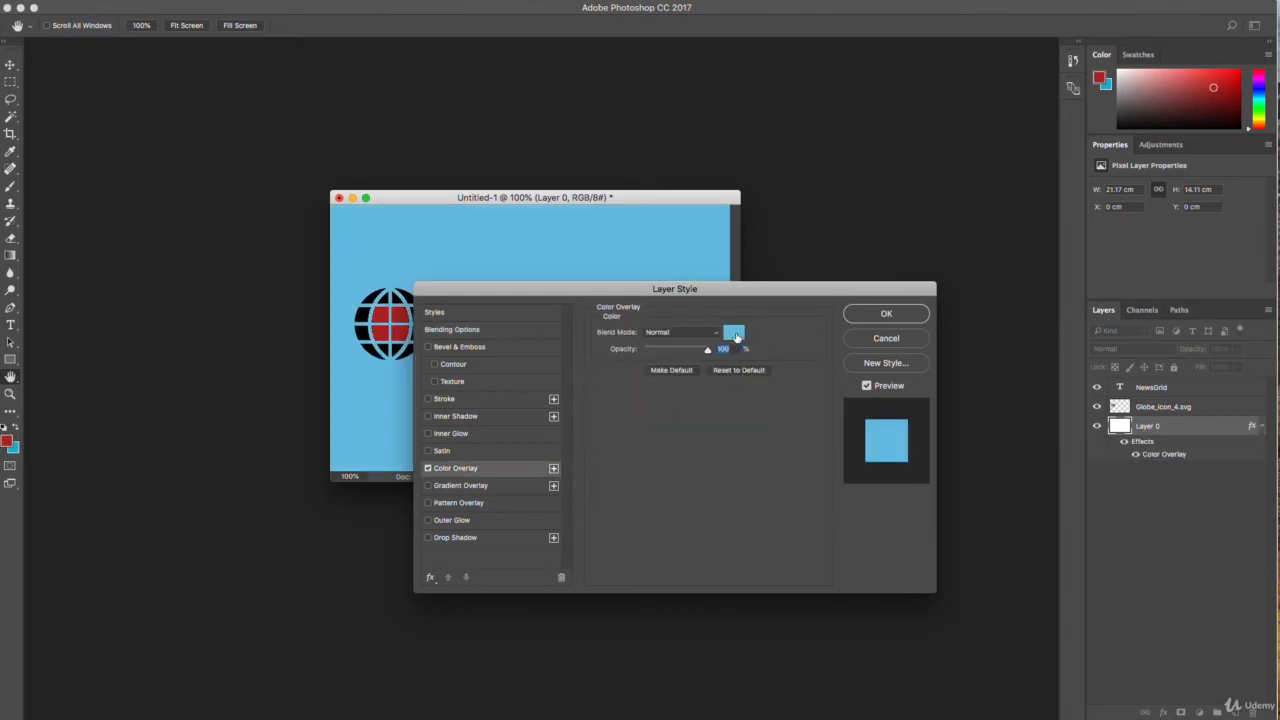
{"action": "left_click", "coordinate": [734, 333]}
{"action": "left_click_drag", "start_coordinate": [871, 319], "coordinate": [783, 419]}
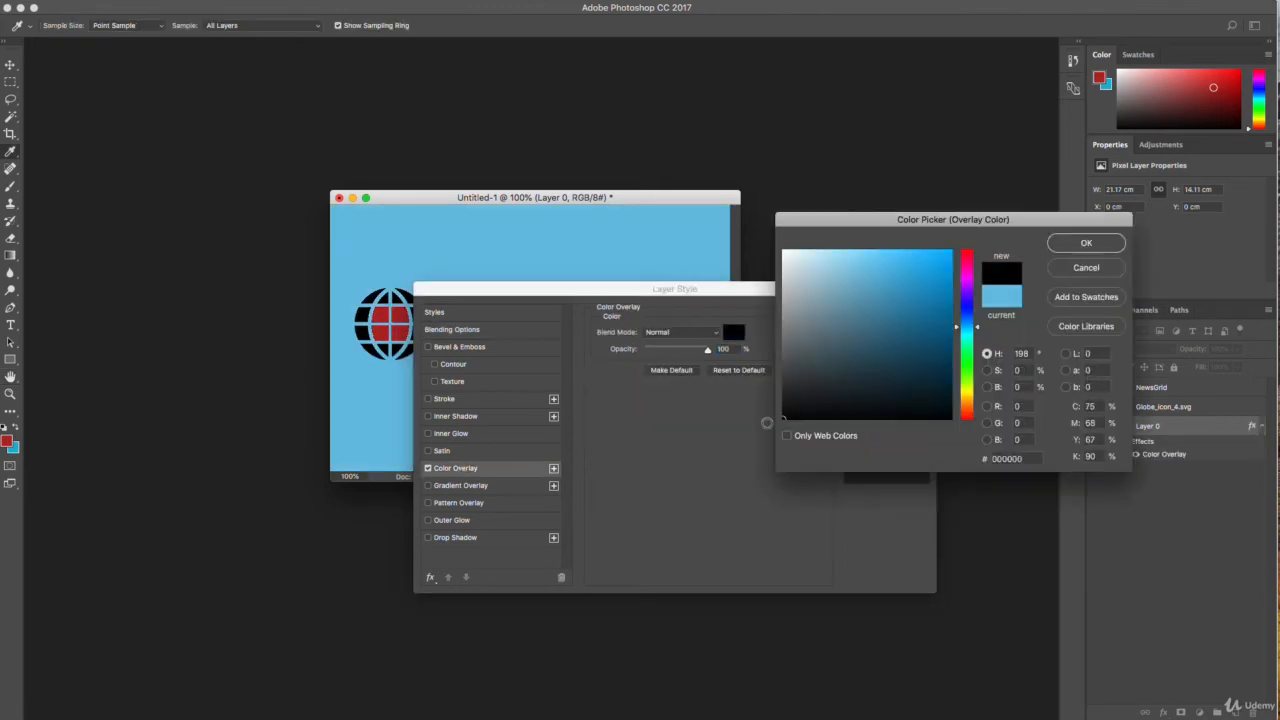
{"action": "left_click", "coordinate": [783, 397]}
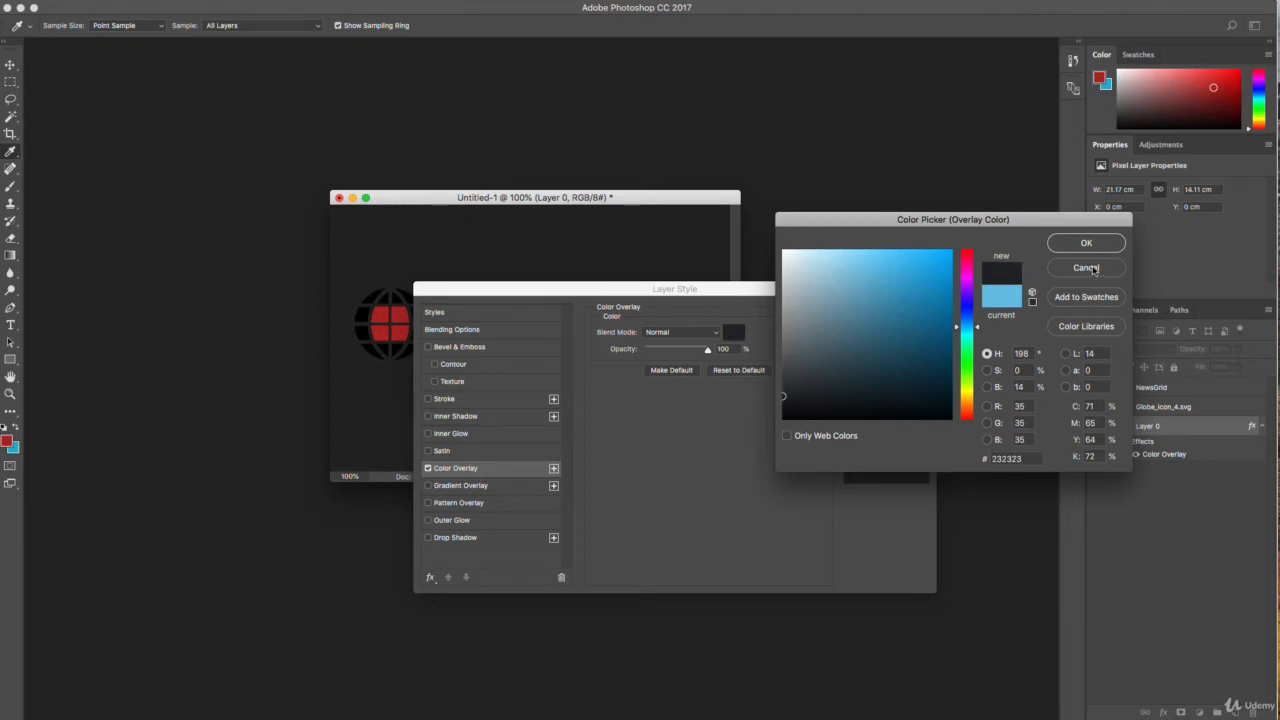
{"action": "left_click", "coordinate": [1092, 244]}
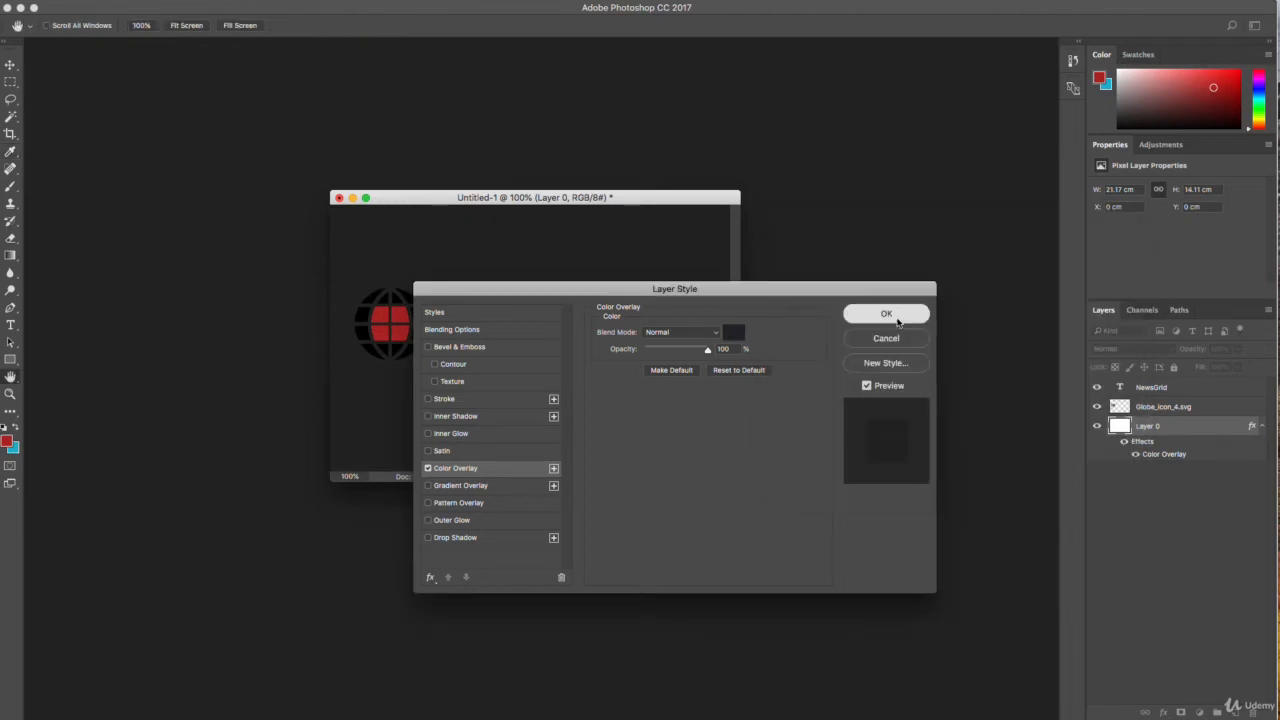
{"action": "left_click", "coordinate": [886, 314]}
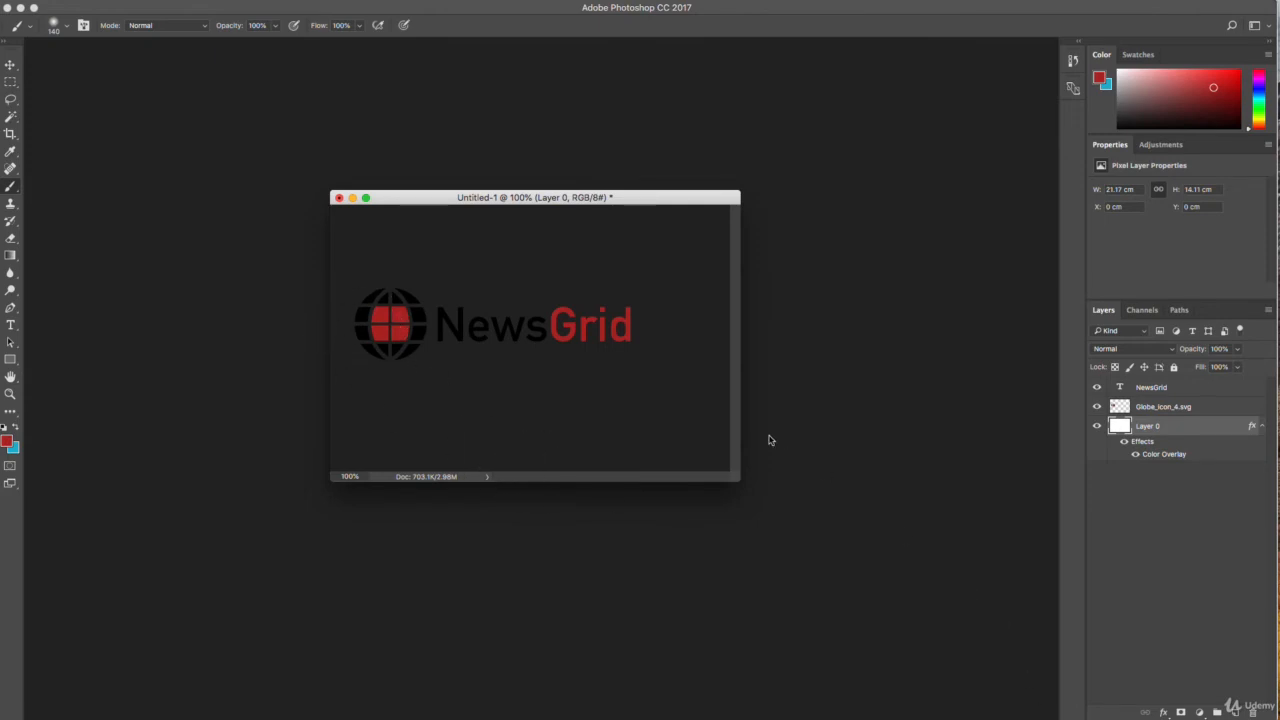
Create a new layer group at the top of the layer stack and name it "Standard"
{"action": "left_click", "coordinate": [1127, 512]}
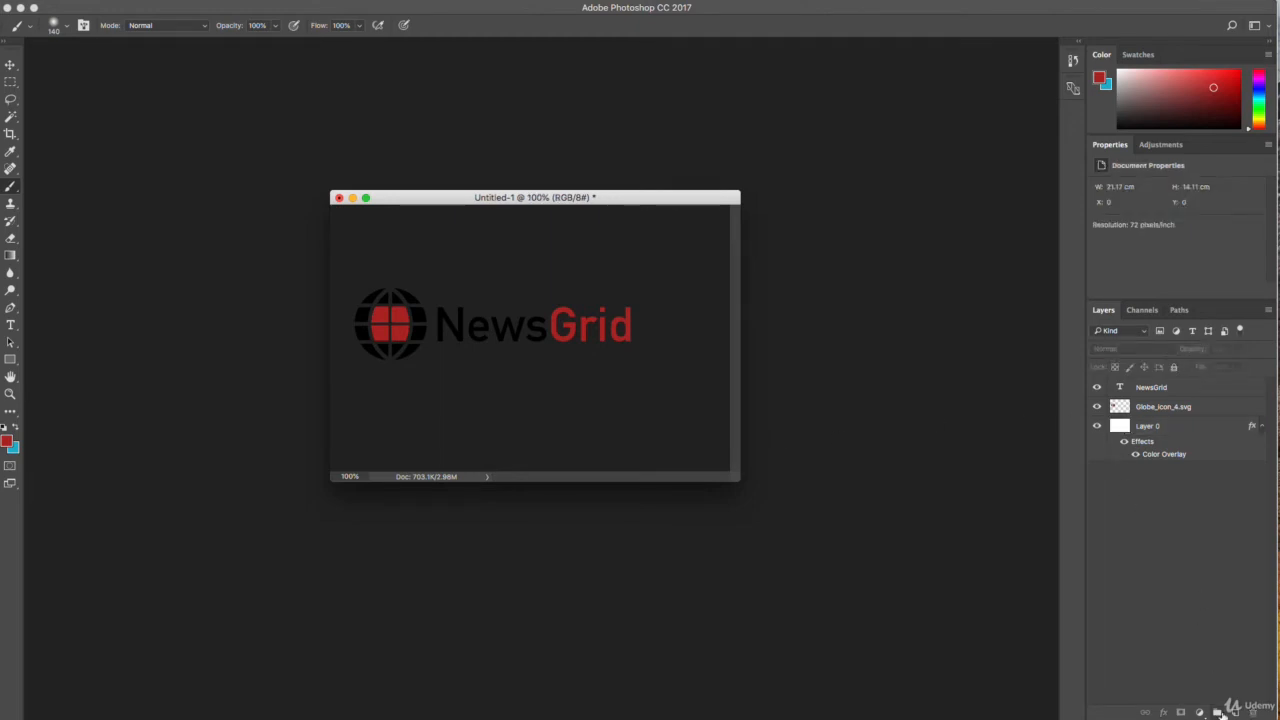
{"action": "left_click", "coordinate": [1217, 712]}
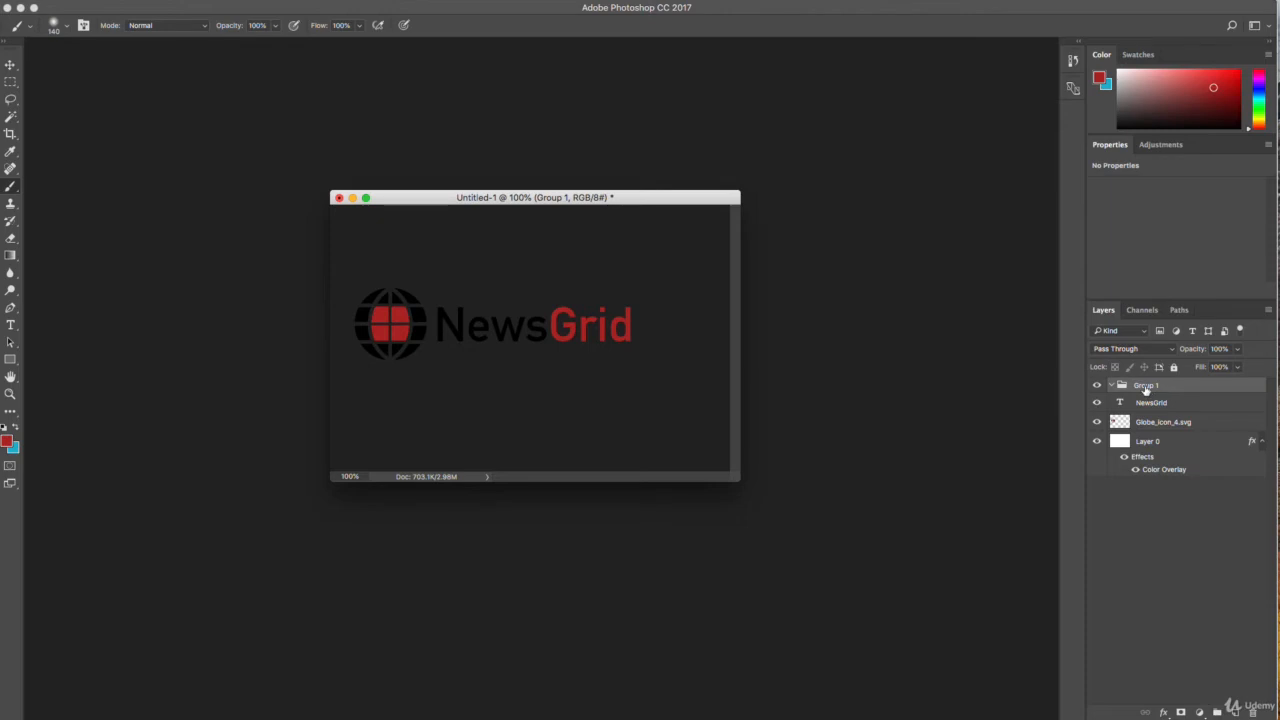
{"action": "double_click", "coordinate": [1147, 387]}
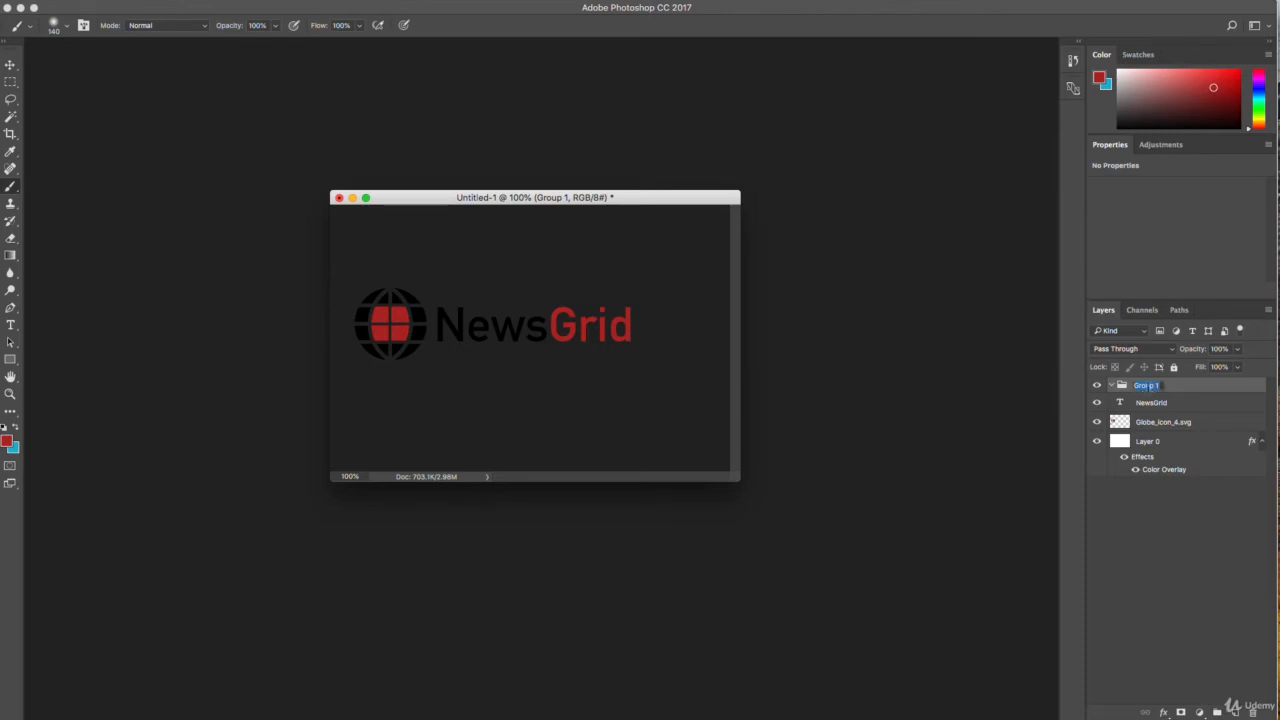
{"action": "type", "text": "Standard"}
{"action": "key", "text": "Return"}
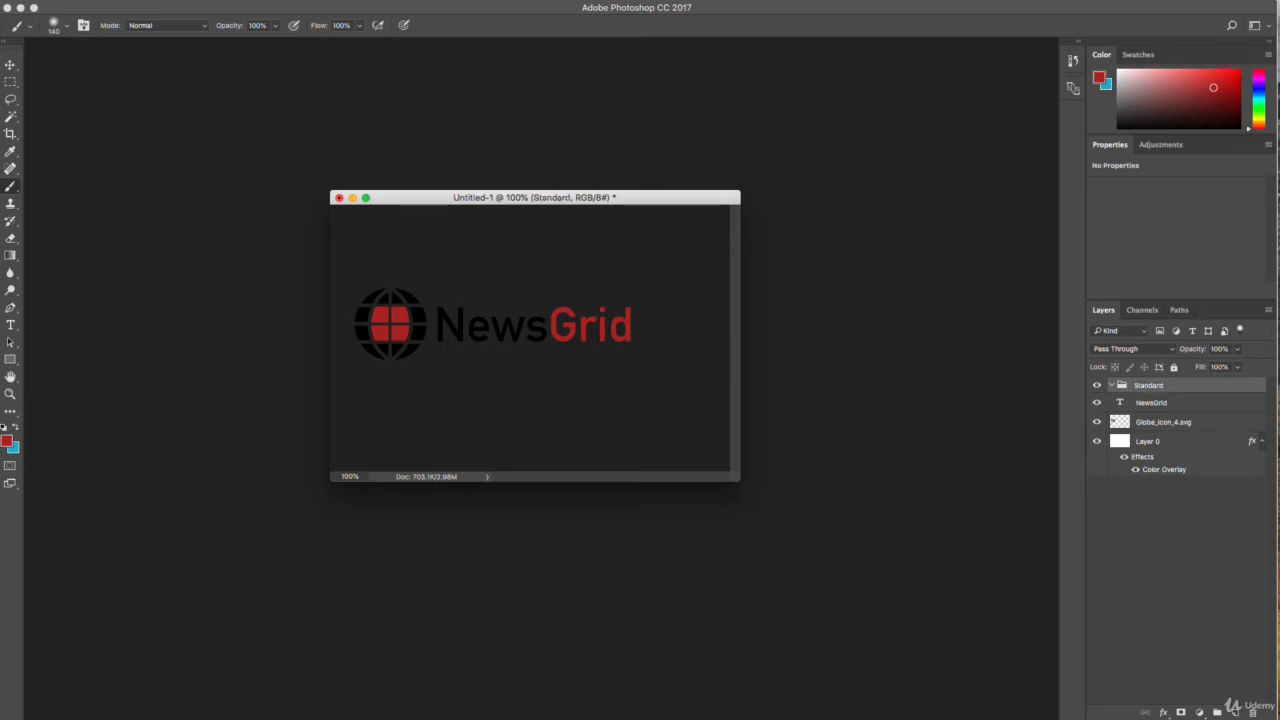
Move the NewsGrid text layer and the Globe_icon_4.svg layer into the Standard group and collapse the group
{"action": "left_click", "coordinate": [1170, 404]}
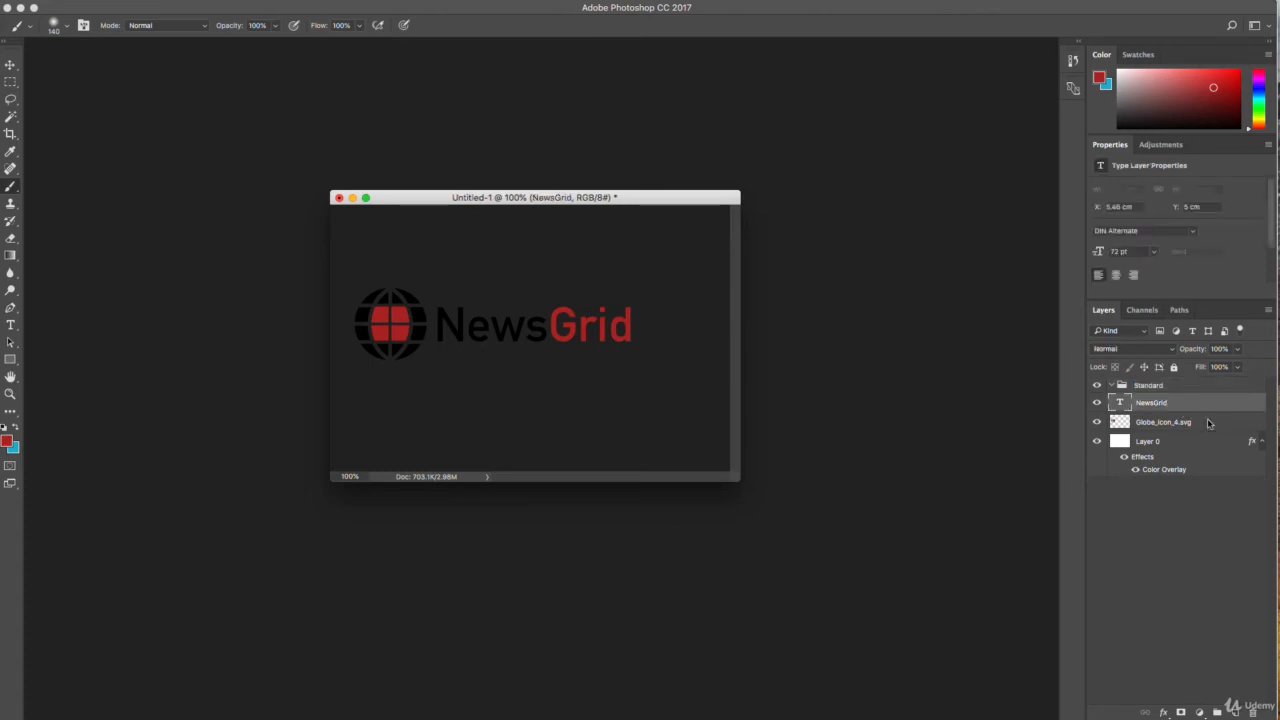
{"action": "left_click", "coordinate": [1208, 423]}
{"action": "left_click", "coordinate": [1198, 405], "text": "shift"}
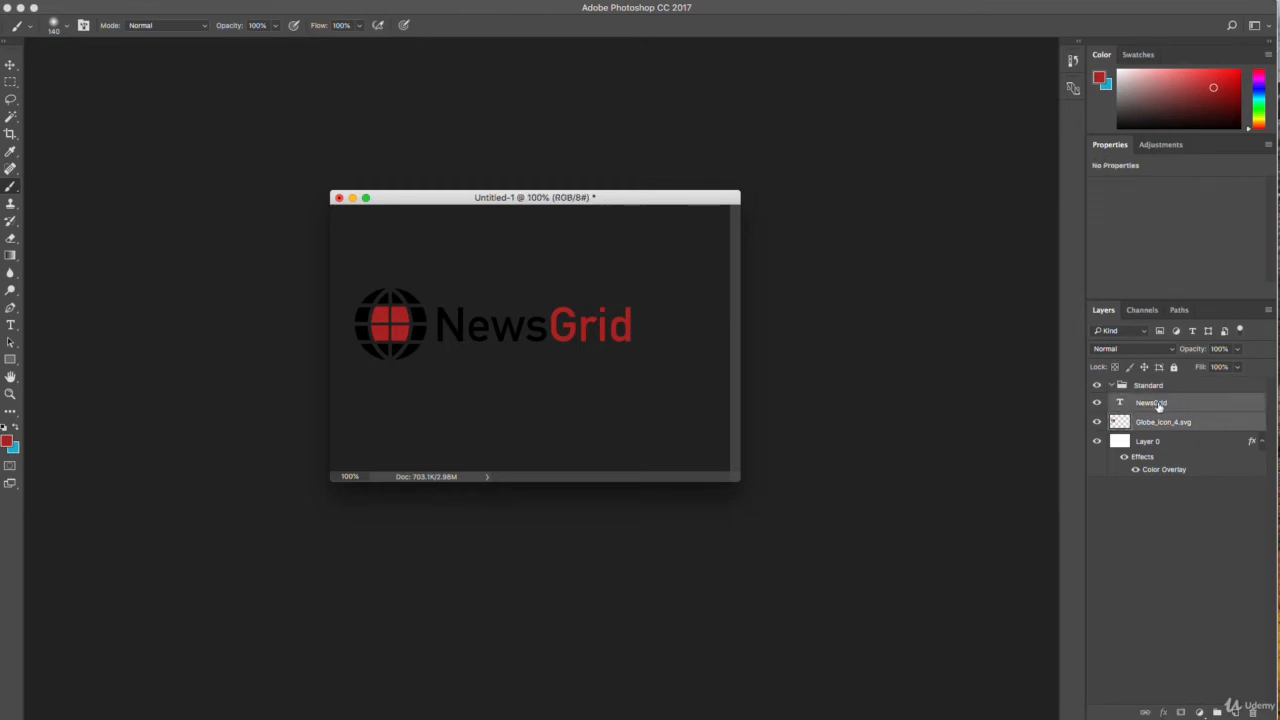
{"action": "left_click_drag", "start_coordinate": [1183, 409], "coordinate": [1172, 392]}
{"action": "left_click", "coordinate": [1111, 388]}
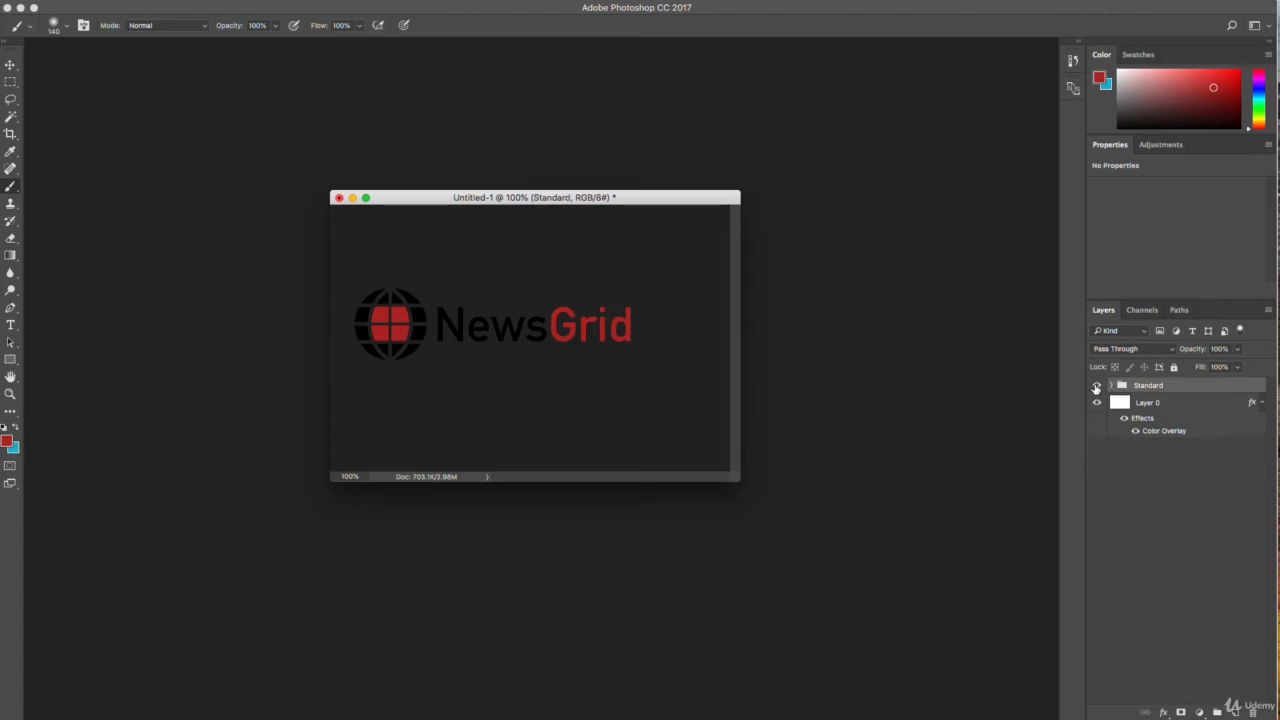
Toggle the Standard group's visibility off and on to check that it holds the whole logo
{"action": "left_click", "coordinate": [1096, 386]}
{"action": "left_click", "coordinate": [1096, 387]}
{"action": "left_click", "coordinate": [1096, 387]}
{"action": "left_click", "coordinate": [1096, 387]}
{"action": "left_click", "coordinate": [1200, 504]}
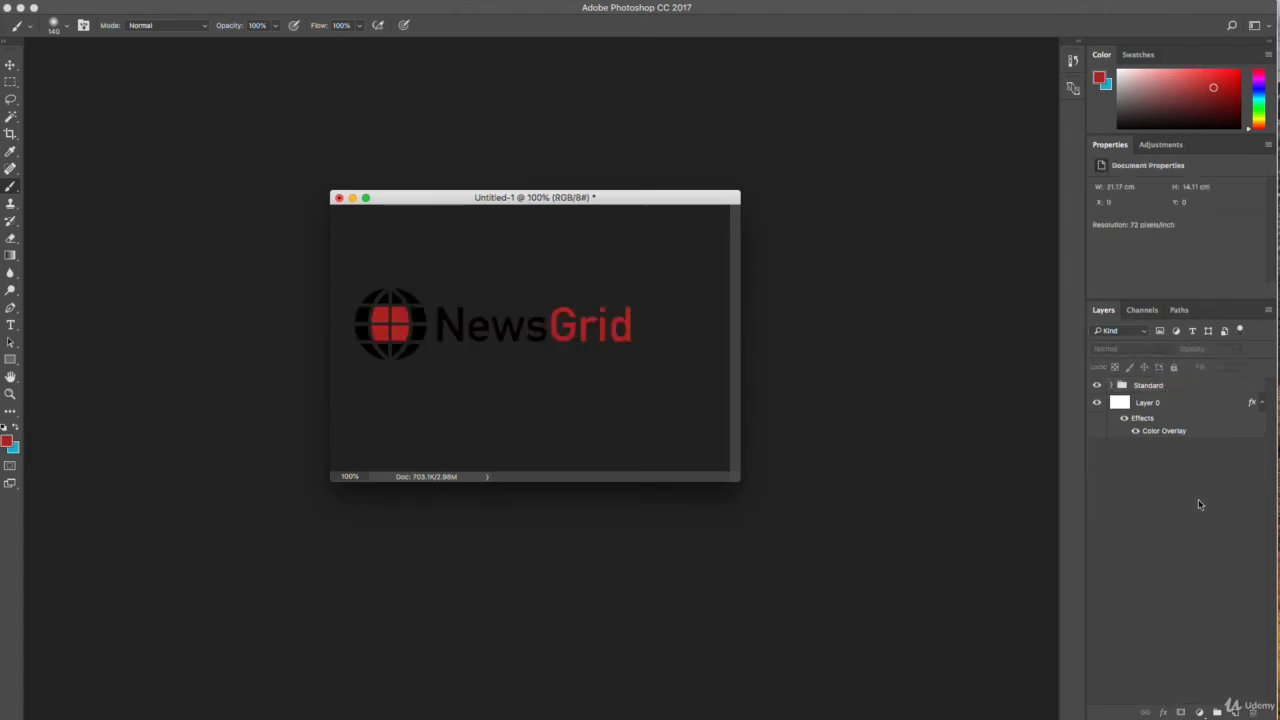
Expand the Standard group and create a new group above it named "Light"
{"action": "left_click", "coordinate": [1111, 386]}
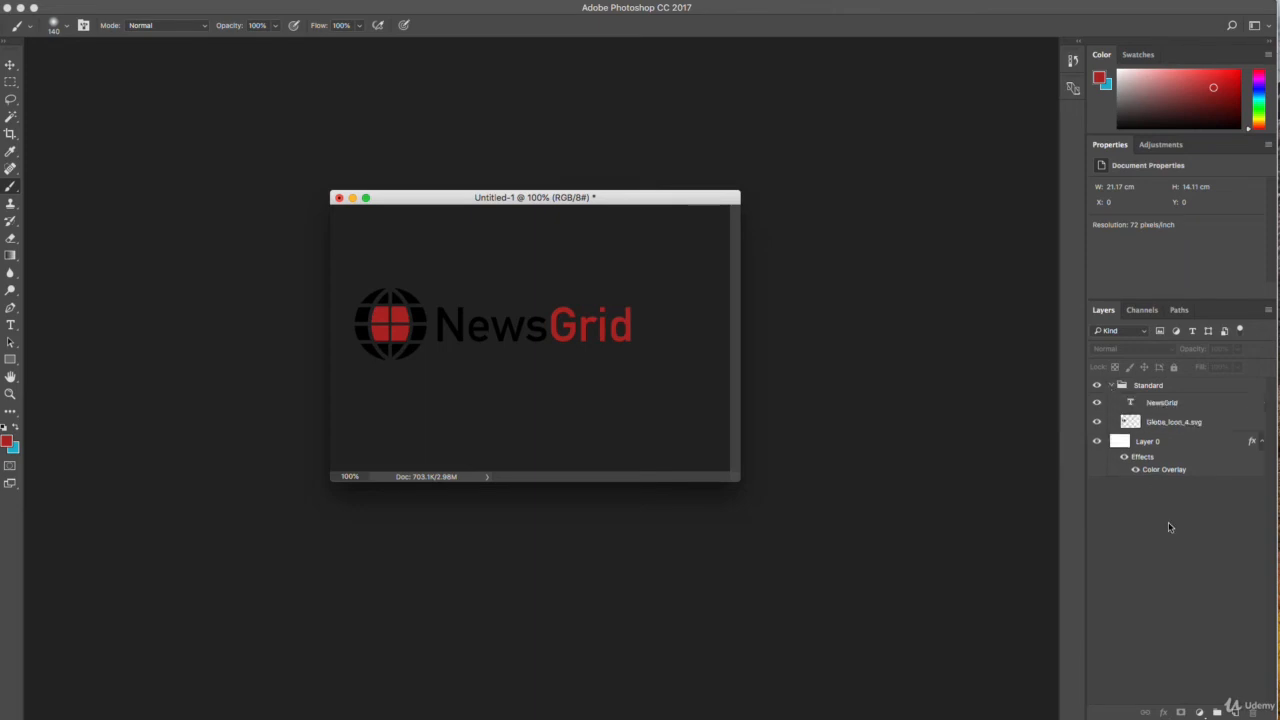
{"action": "left_click", "coordinate": [1216, 710]}
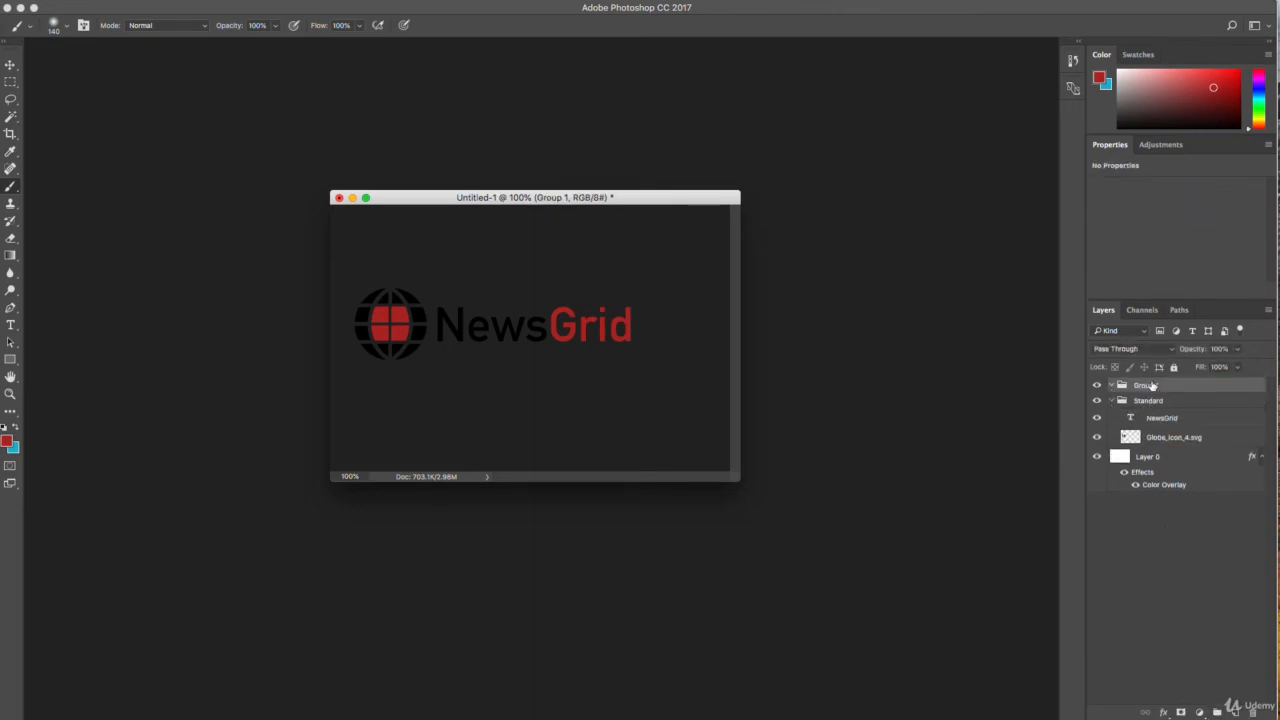
{"action": "double_click", "coordinate": [1148, 386]}
{"action": "type", "text": "Light"}
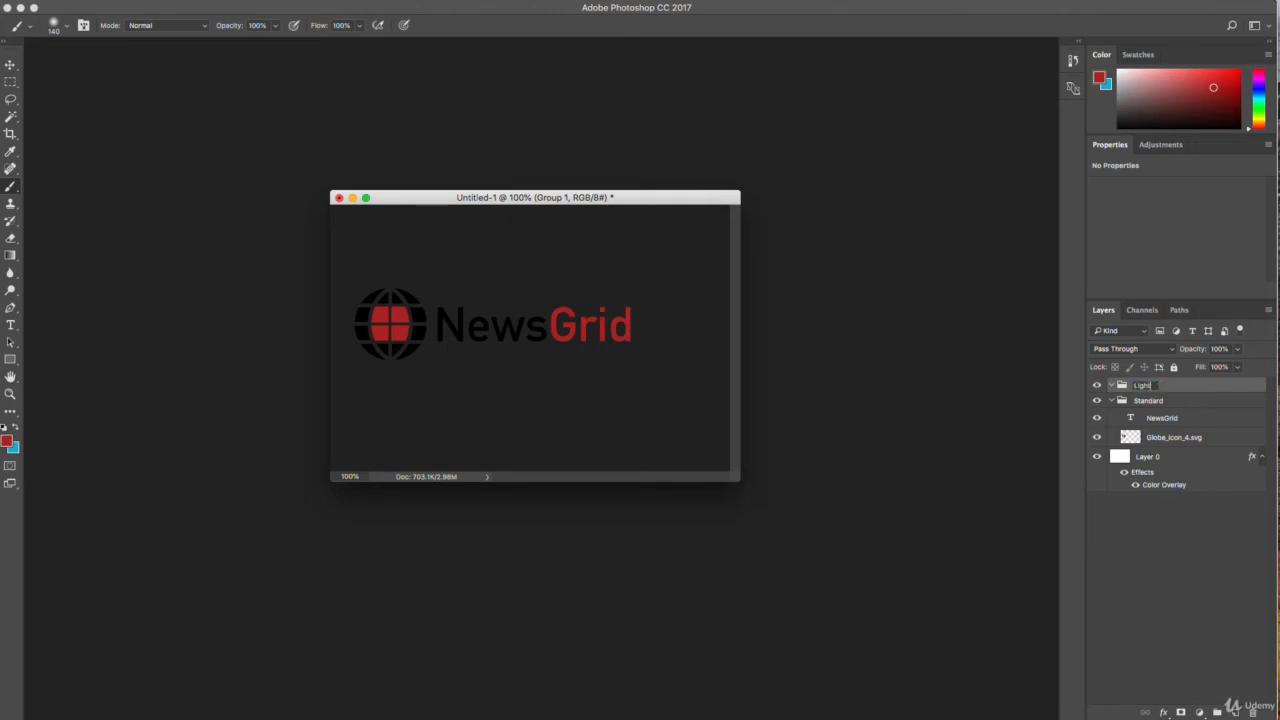
{"action": "key", "text": "Return"}
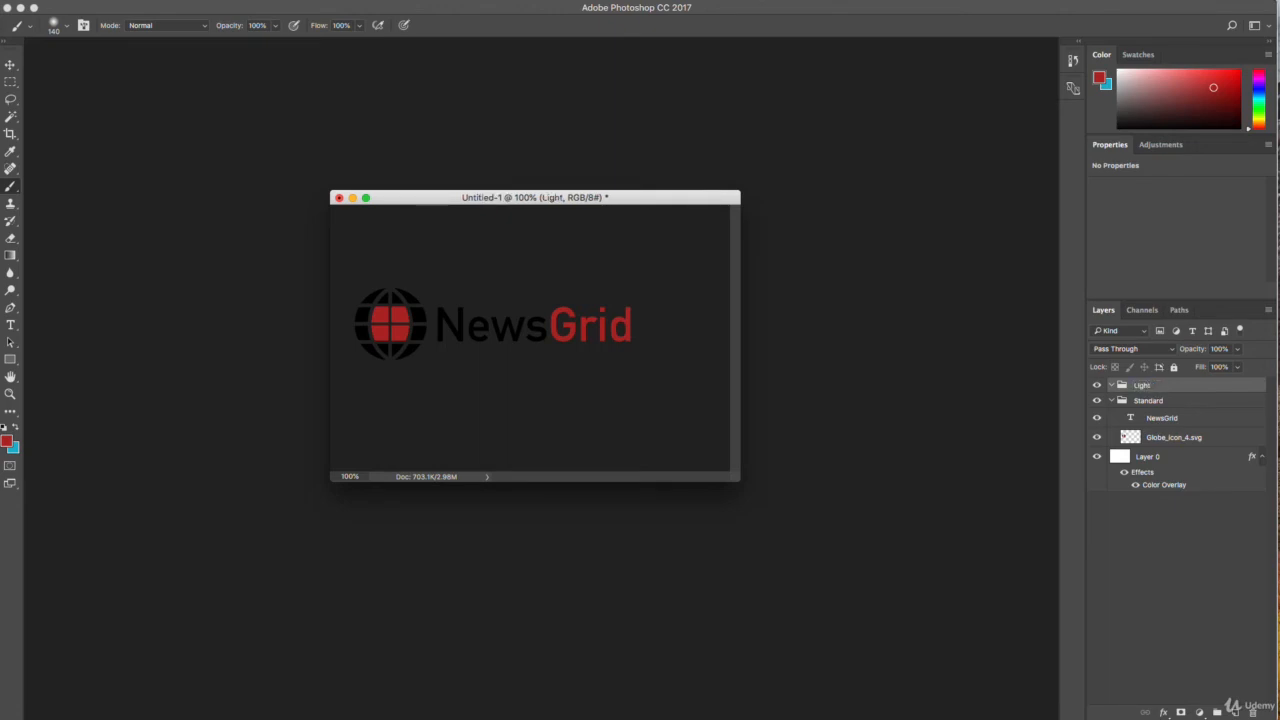
Duplicate the NewsGrid and Globe_icon_4.svg layers from the Standard group and move the copies into the Light group
{"action": "left_click", "coordinate": [1165, 418]}
{"action": "left_click", "coordinate": [1195, 442], "text": "shift"}
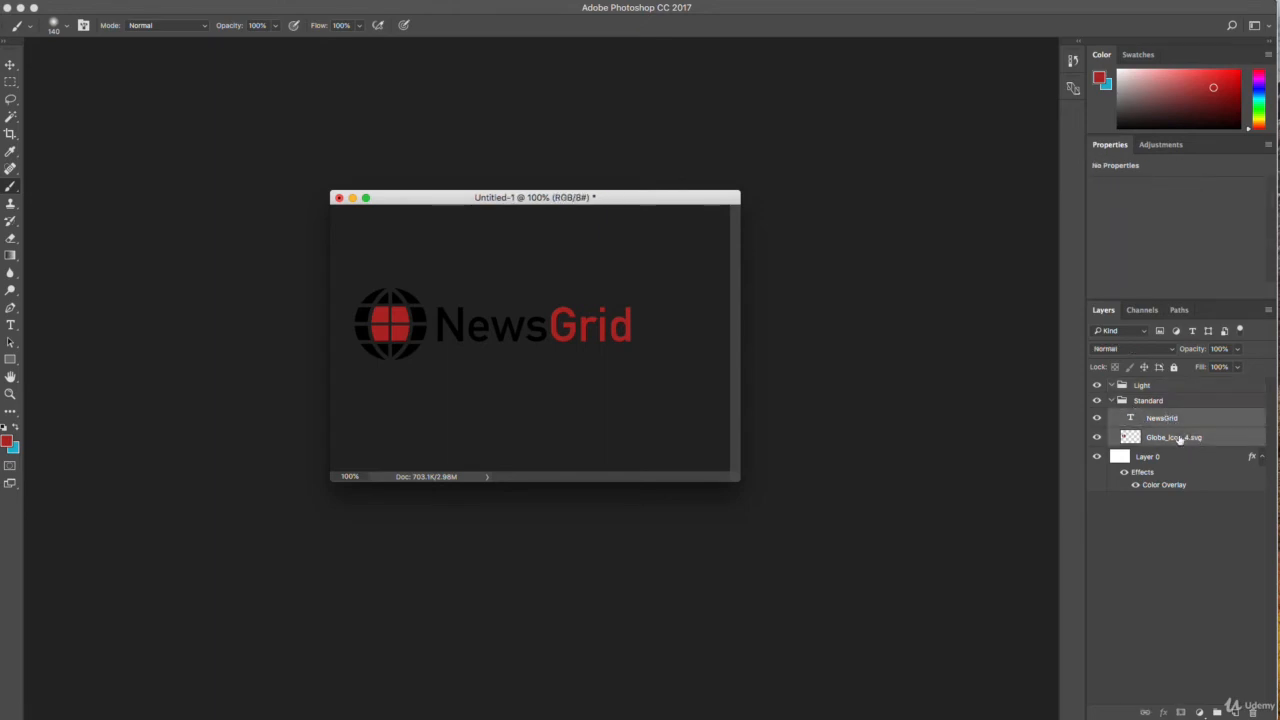
{"action": "right_click", "coordinate": [1180, 440]}
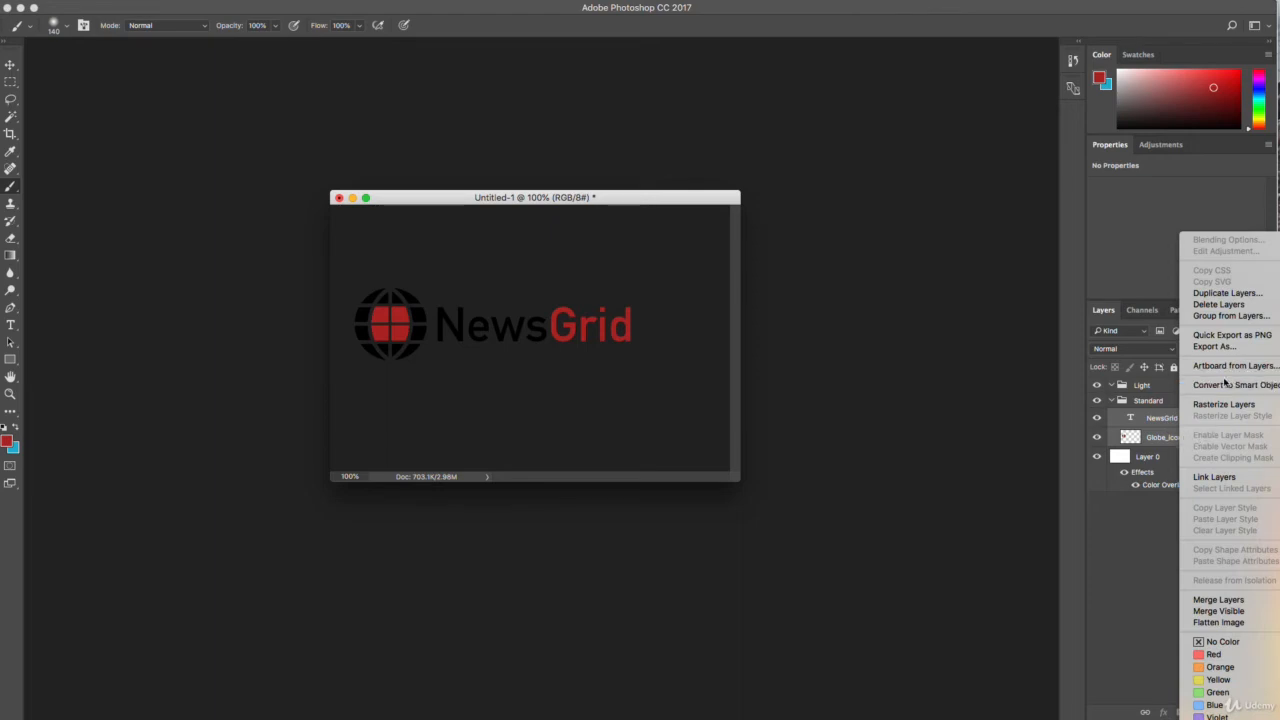
{"action": "left_click", "coordinate": [1228, 293]}
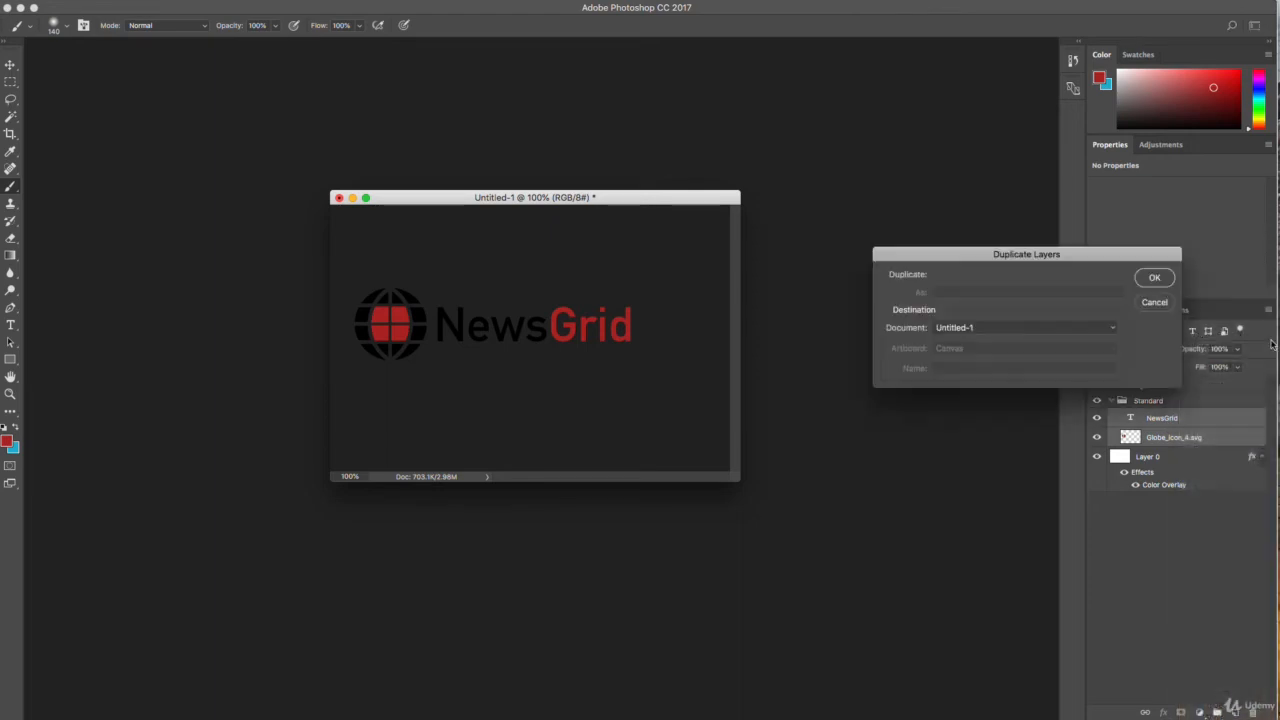
{"action": "left_click", "coordinate": [1155, 279]}
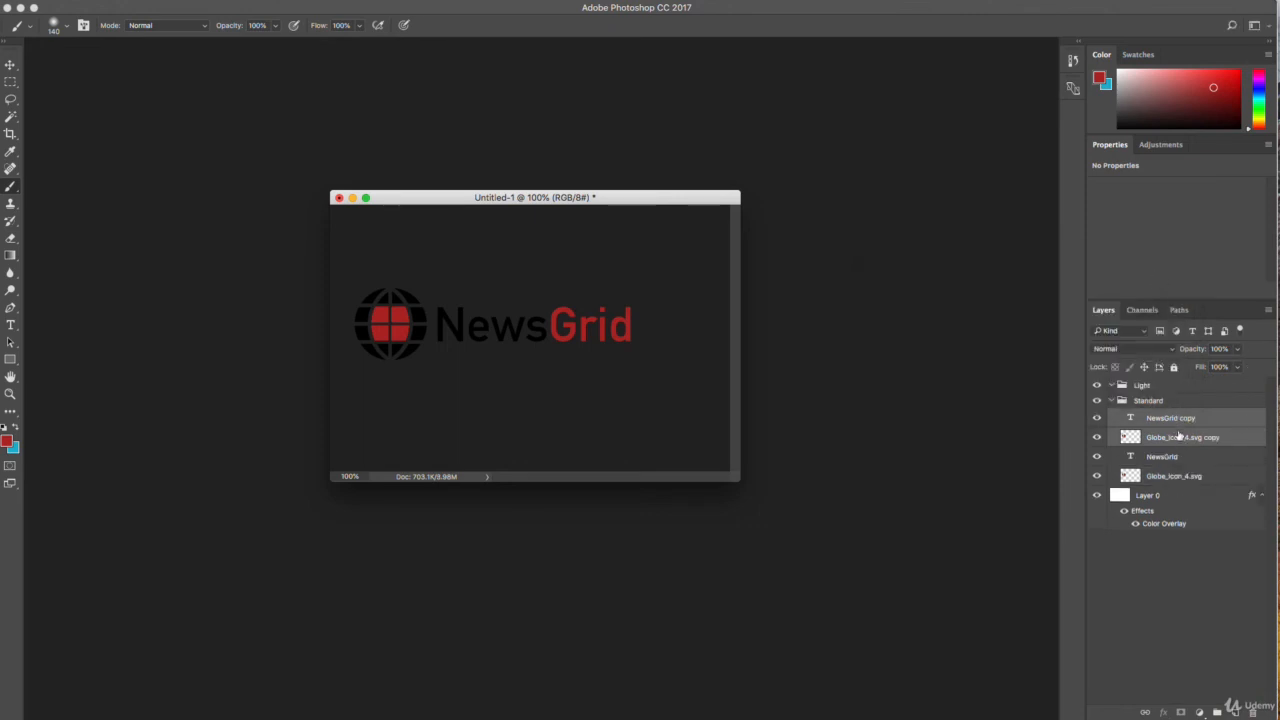
{"action": "left_click_drag", "start_coordinate": [1177, 440], "coordinate": [1149, 388]}
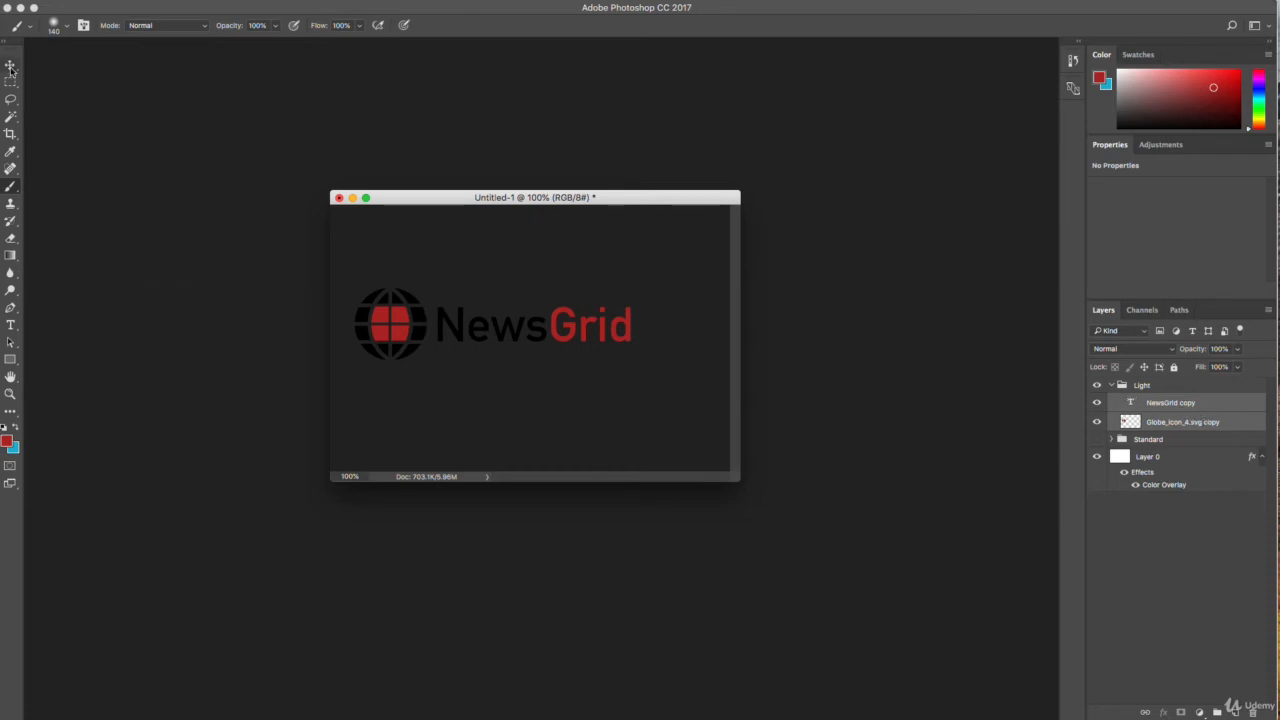
Recolour the word "News" in the Light group's text layer to white (#ffffff)
{"action": "left_click", "coordinate": [10, 325]}
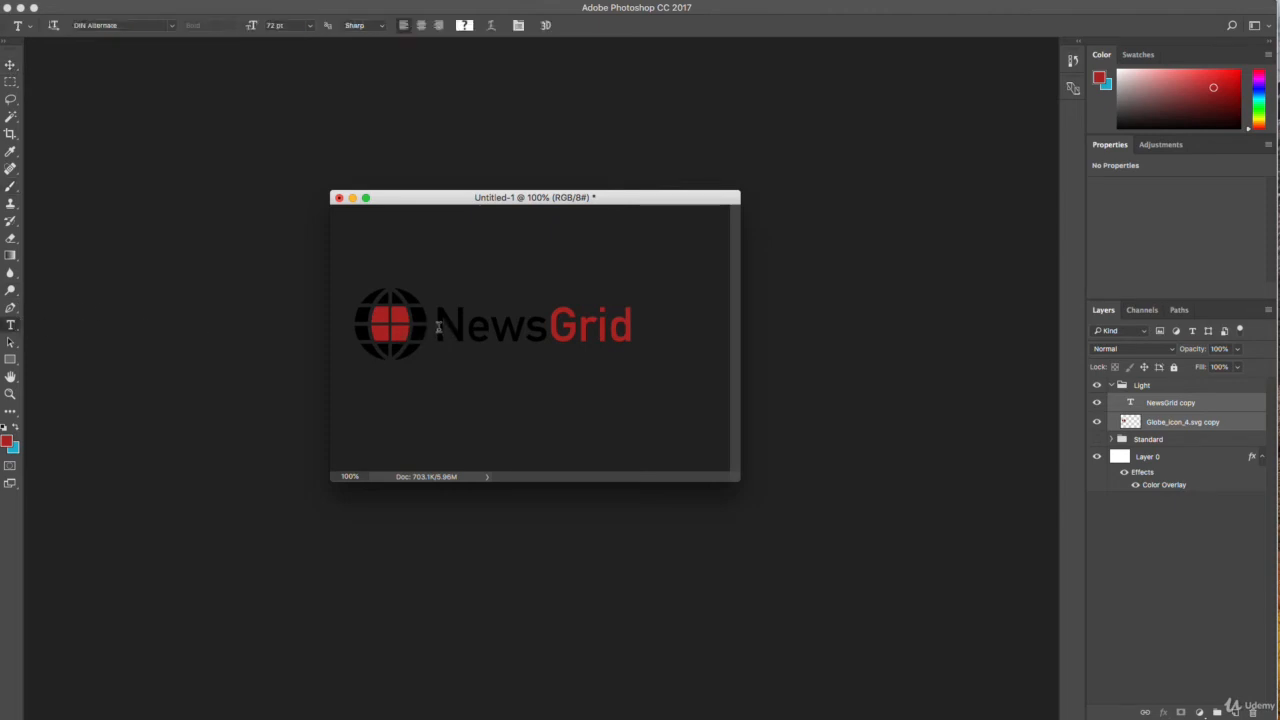
{"action": "left_click_drag", "start_coordinate": [438, 327], "coordinate": [548, 327]}
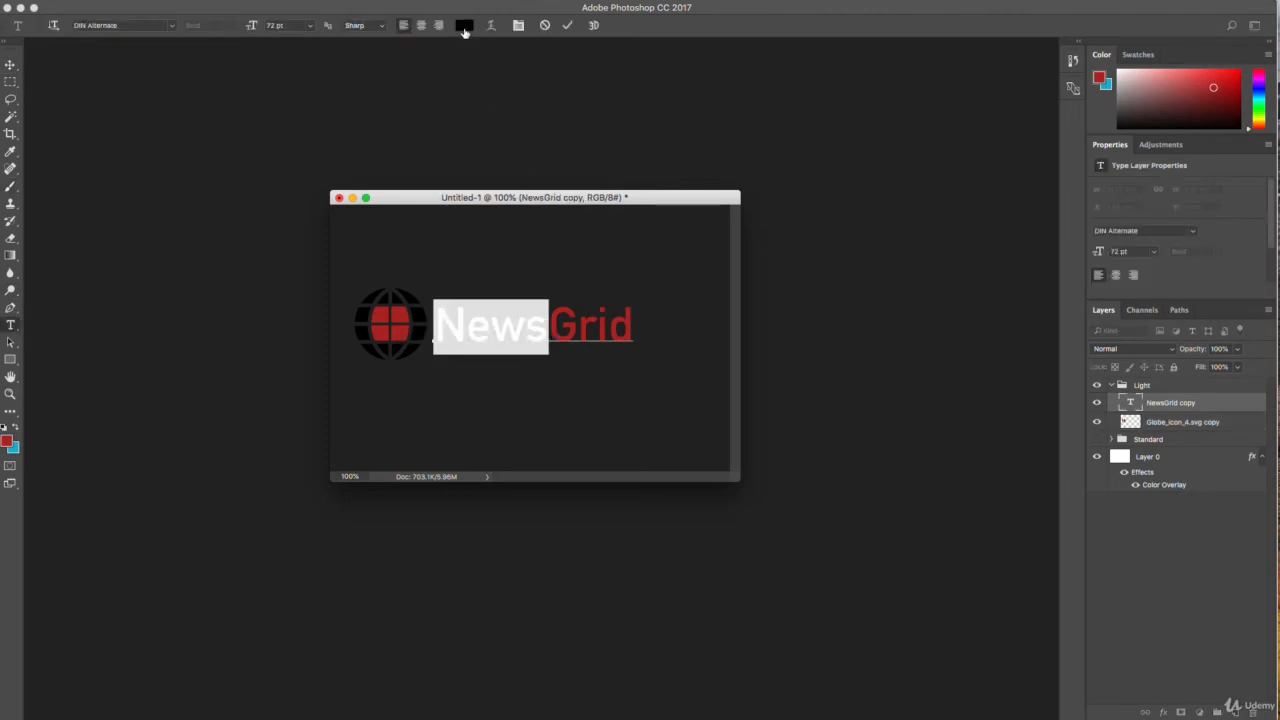
{"action": "left_click", "coordinate": [464, 28]}
{"action": "left_click_drag", "start_coordinate": [789, 259], "coordinate": [765, 237]}
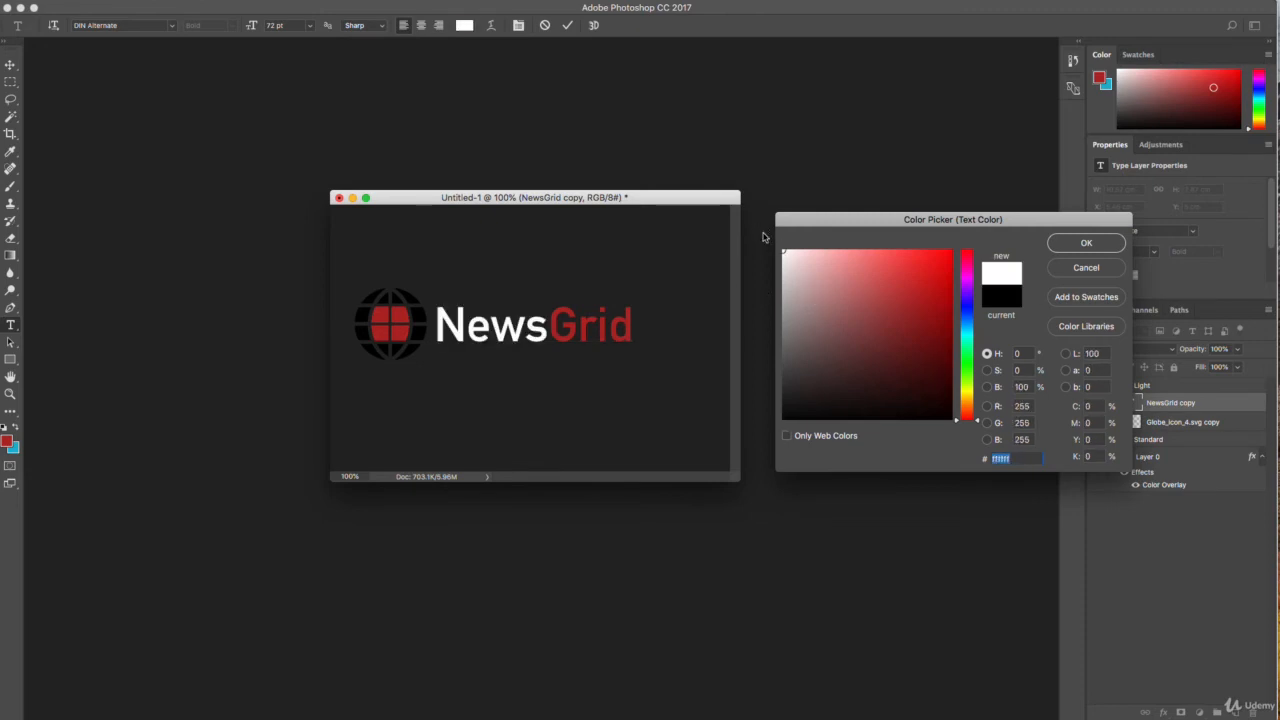
{"action": "left_click", "coordinate": [1085, 245]}
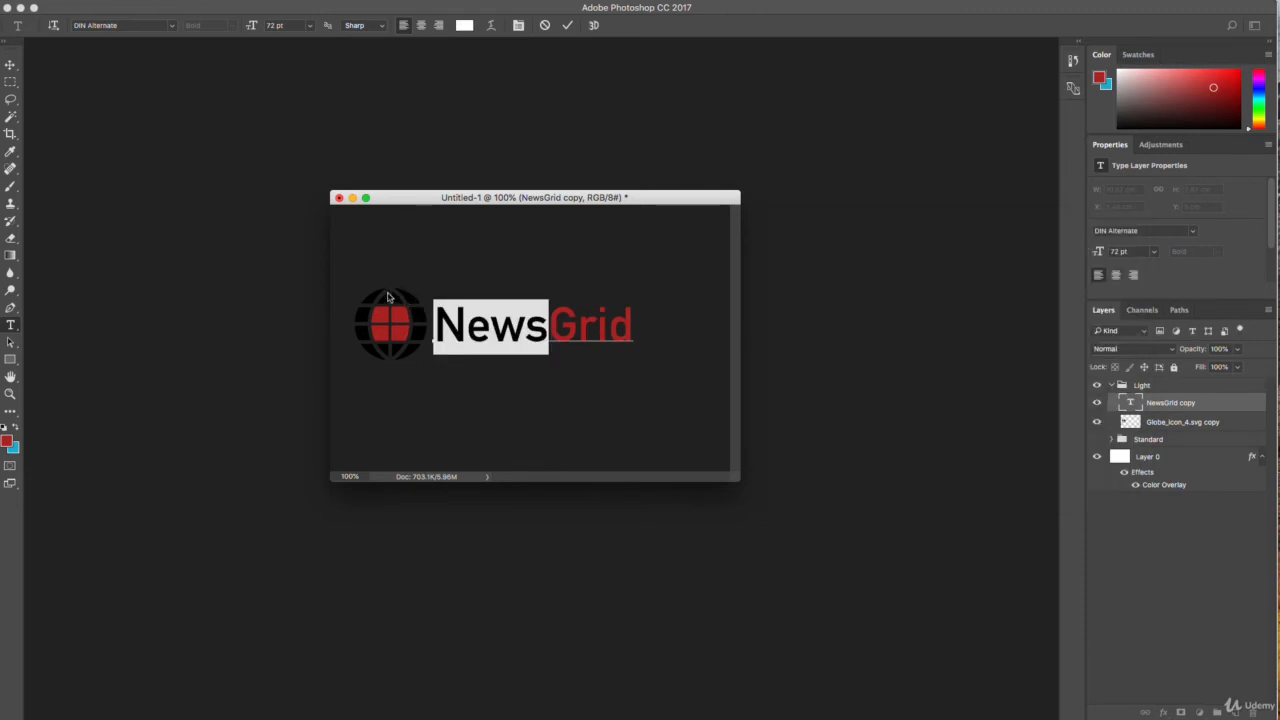
{"action": "key", "text": "super+Return"}
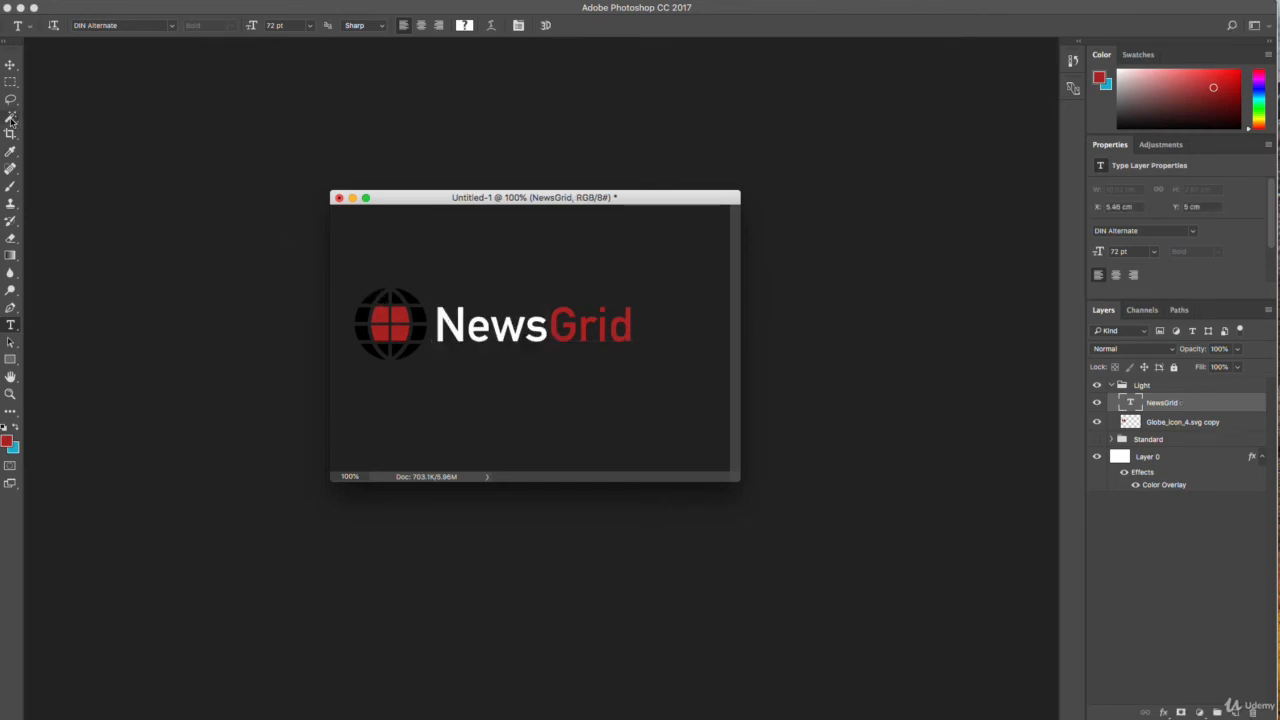
Select all the black outer segments of the globe on the Globe_icon_4.svg copy layer with the Magic Wand
{"action": "left_click", "coordinate": [1170, 422]}
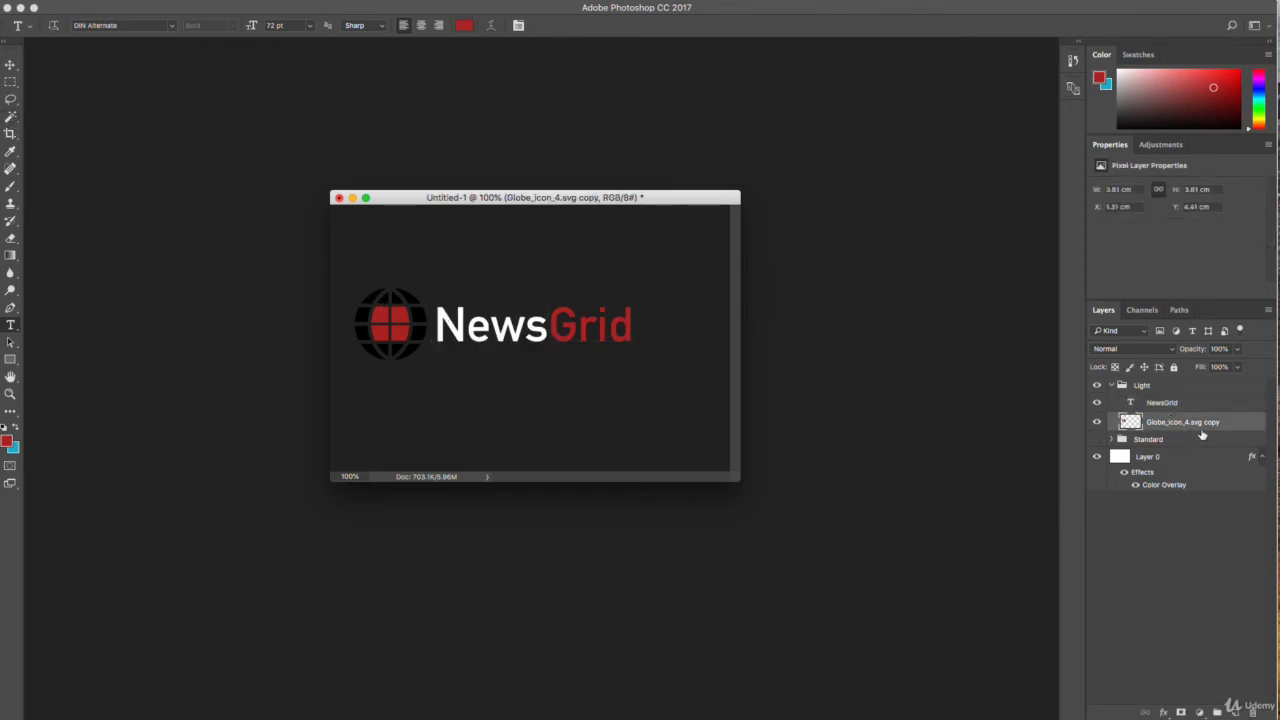
{"action": "left_click", "coordinate": [11, 117]}
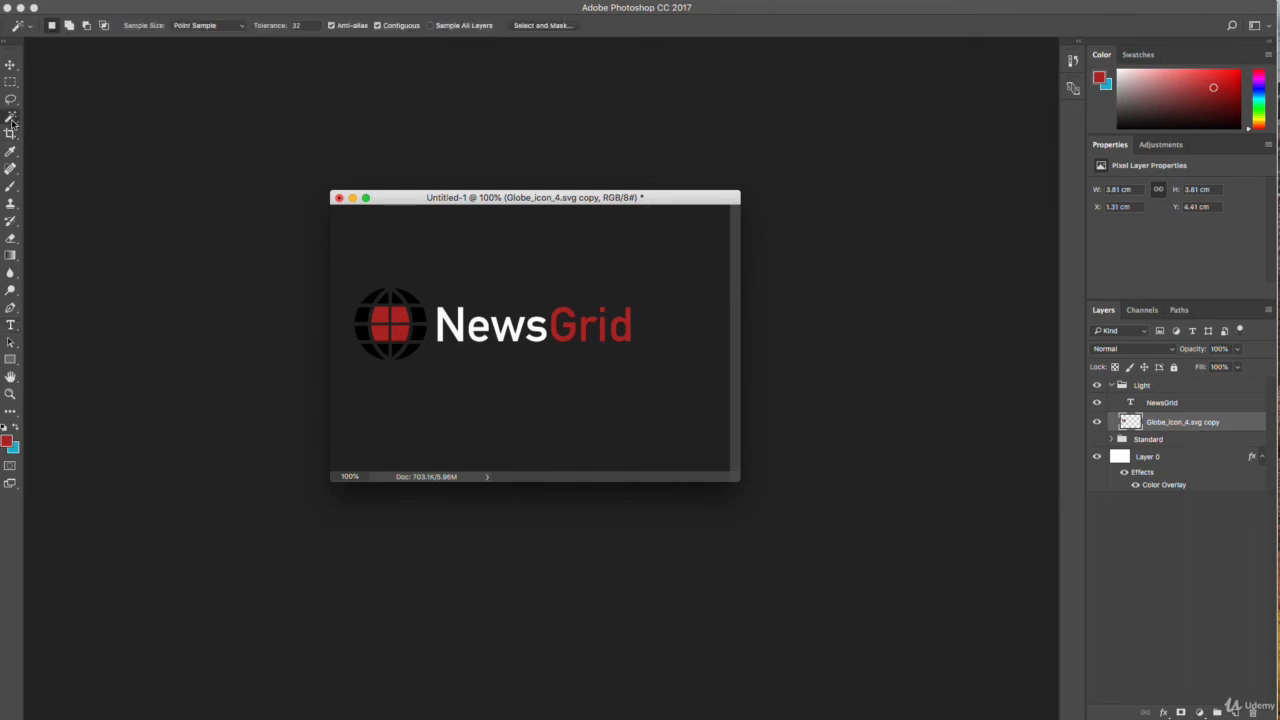
{"action": "left_click", "coordinate": [374, 298]}
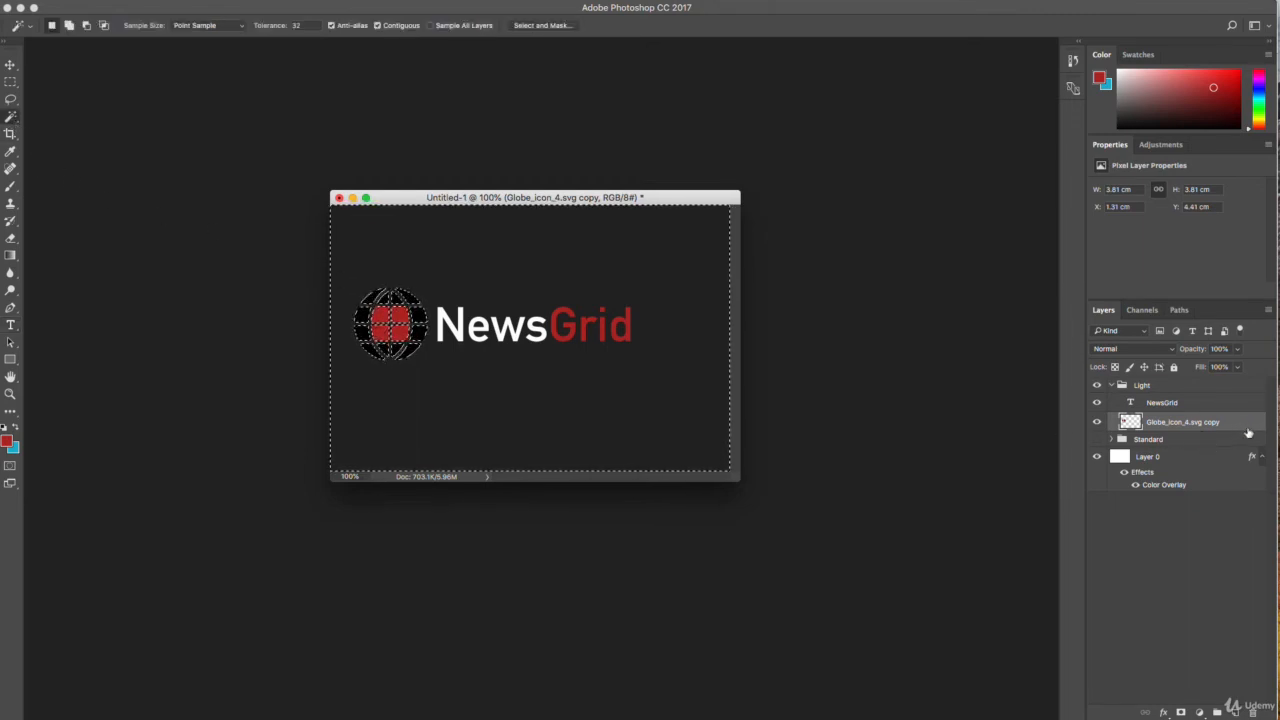
{"action": "left_click", "coordinate": [420, 318]}
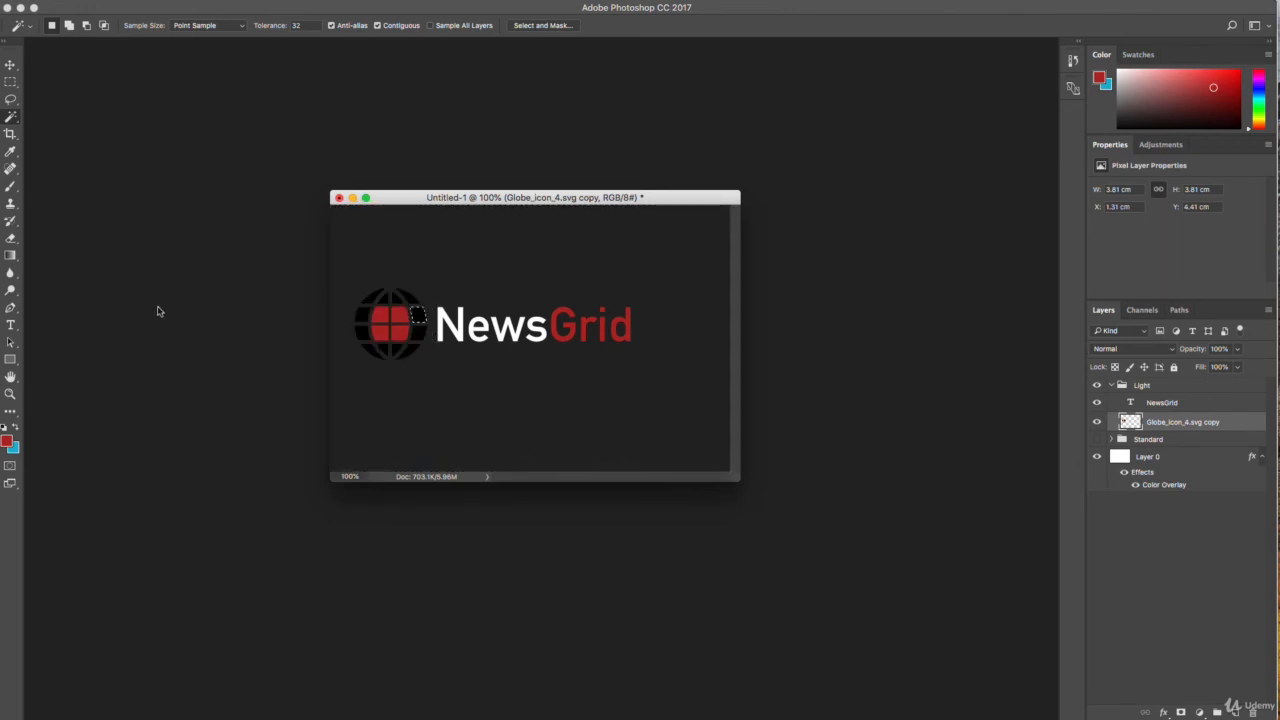
{"action": "left_click", "coordinate": [10, 393]}
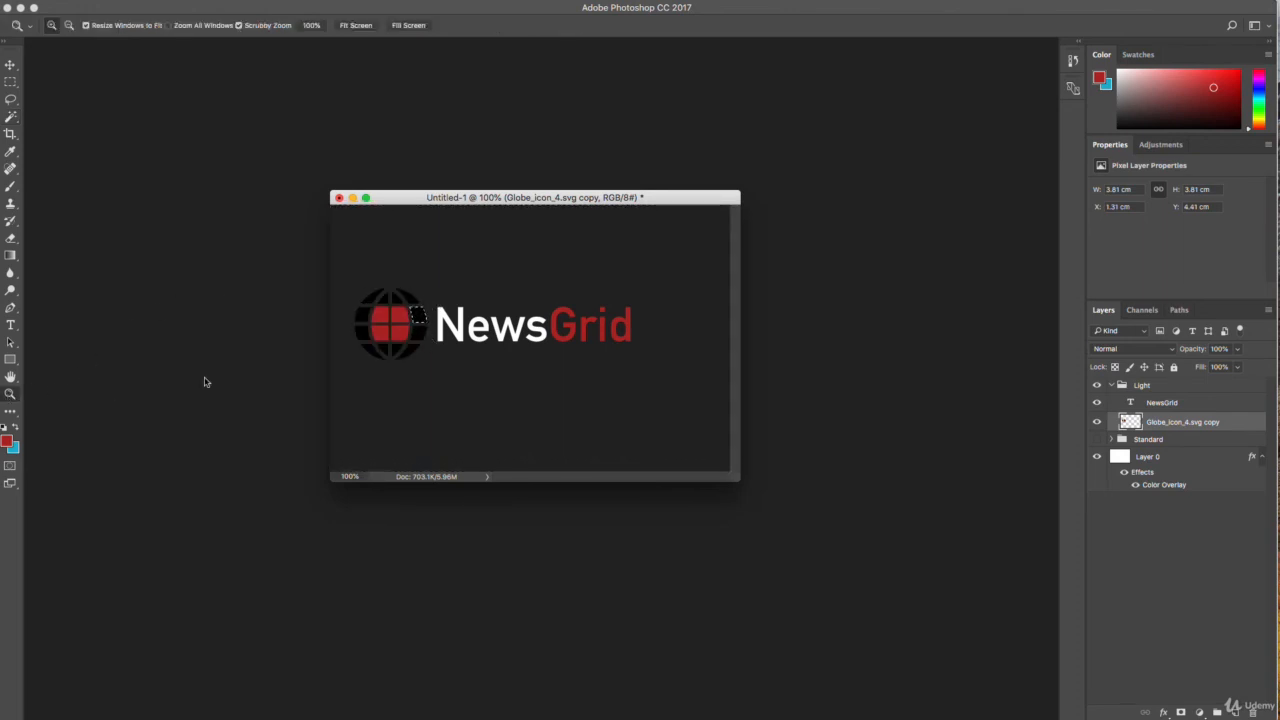
{"action": "left_click", "coordinate": [400, 366]}
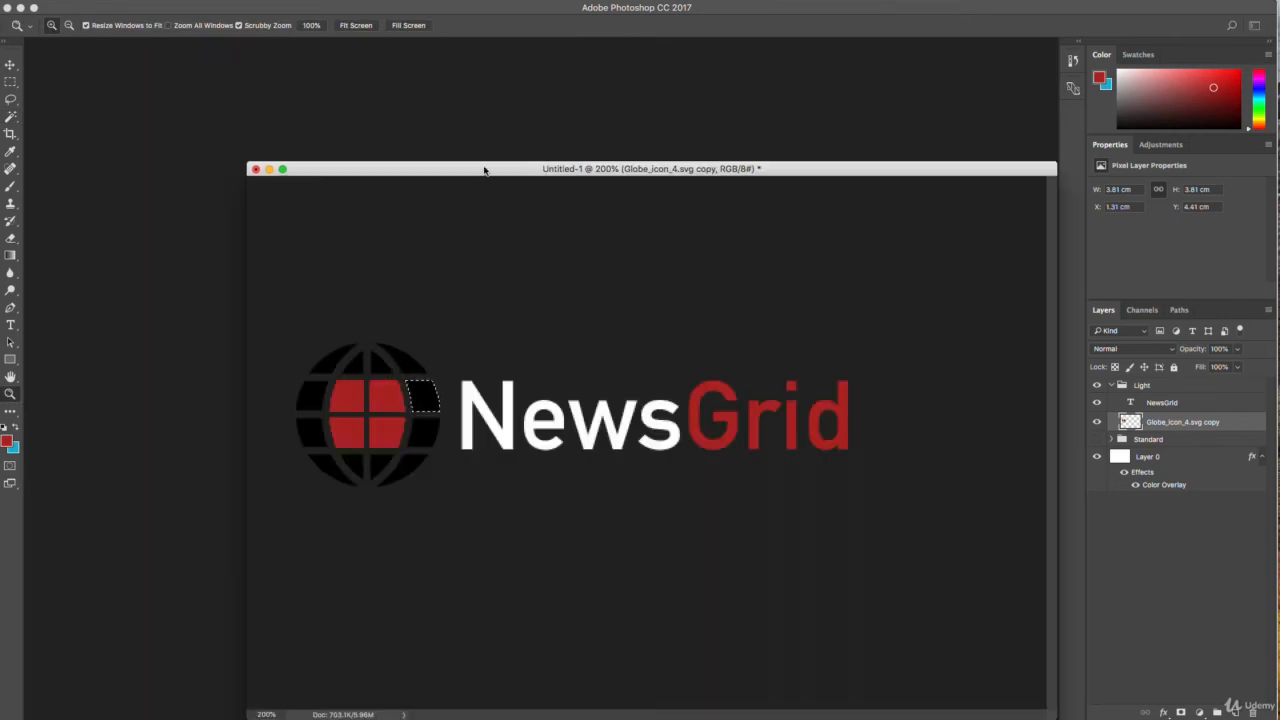
{"action": "left_click", "coordinate": [11, 153]}
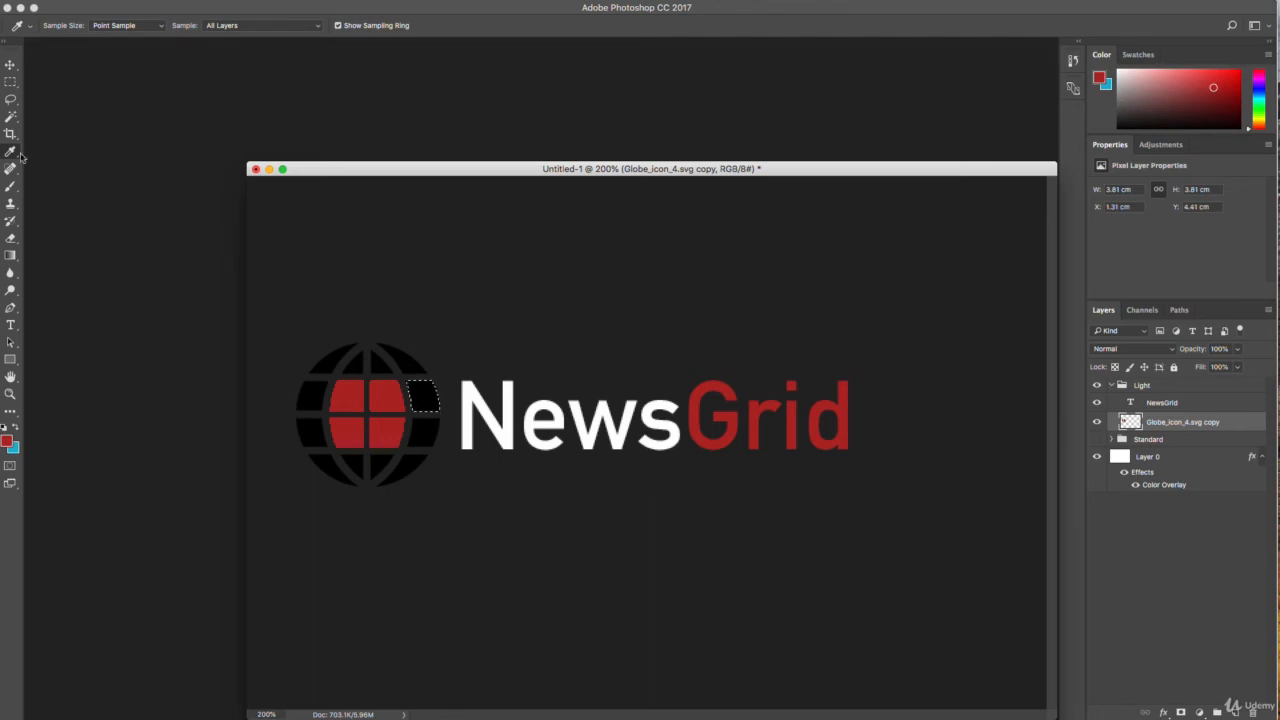
{"action": "left_click", "coordinate": [10, 117]}
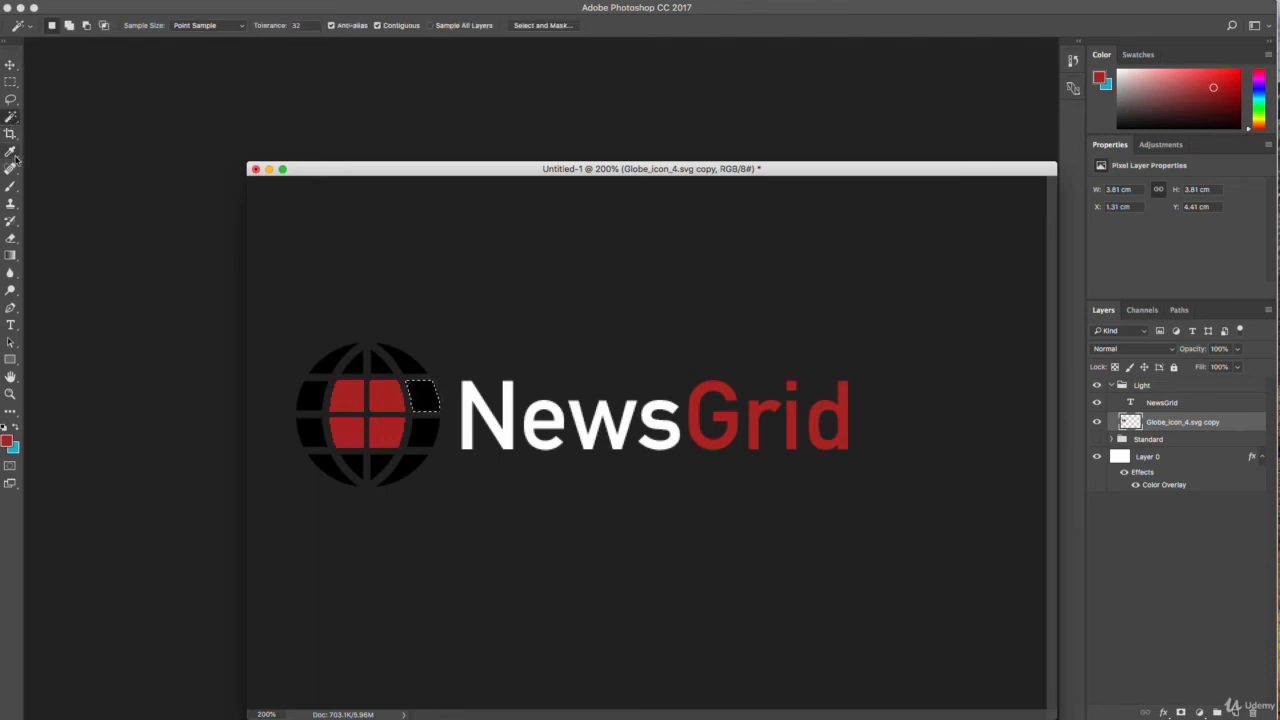
{"action": "left_click", "coordinate": [378, 372], "text": "shift"}
{"action": "left_click", "coordinate": [350, 373], "text": "shift"}
{"action": "left_click", "coordinate": [324, 368], "text": "shift"}
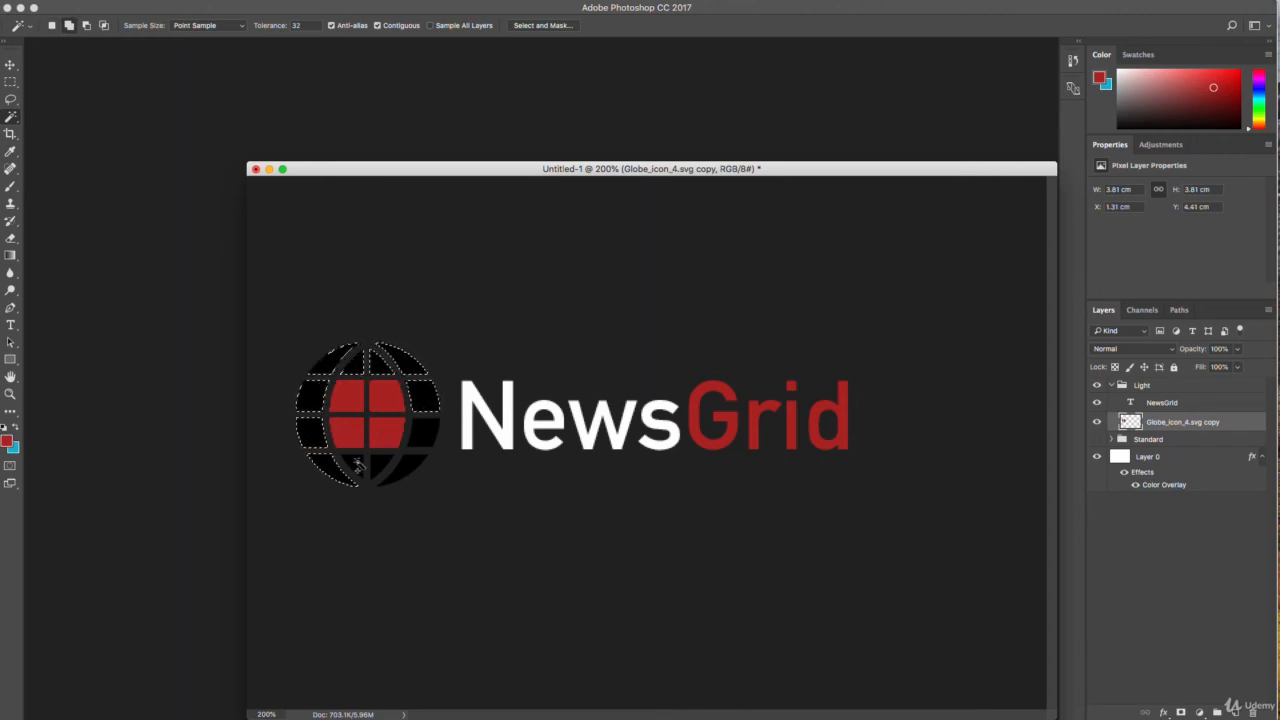
{"action": "left_click", "coordinate": [357, 465], "text": "shift"}
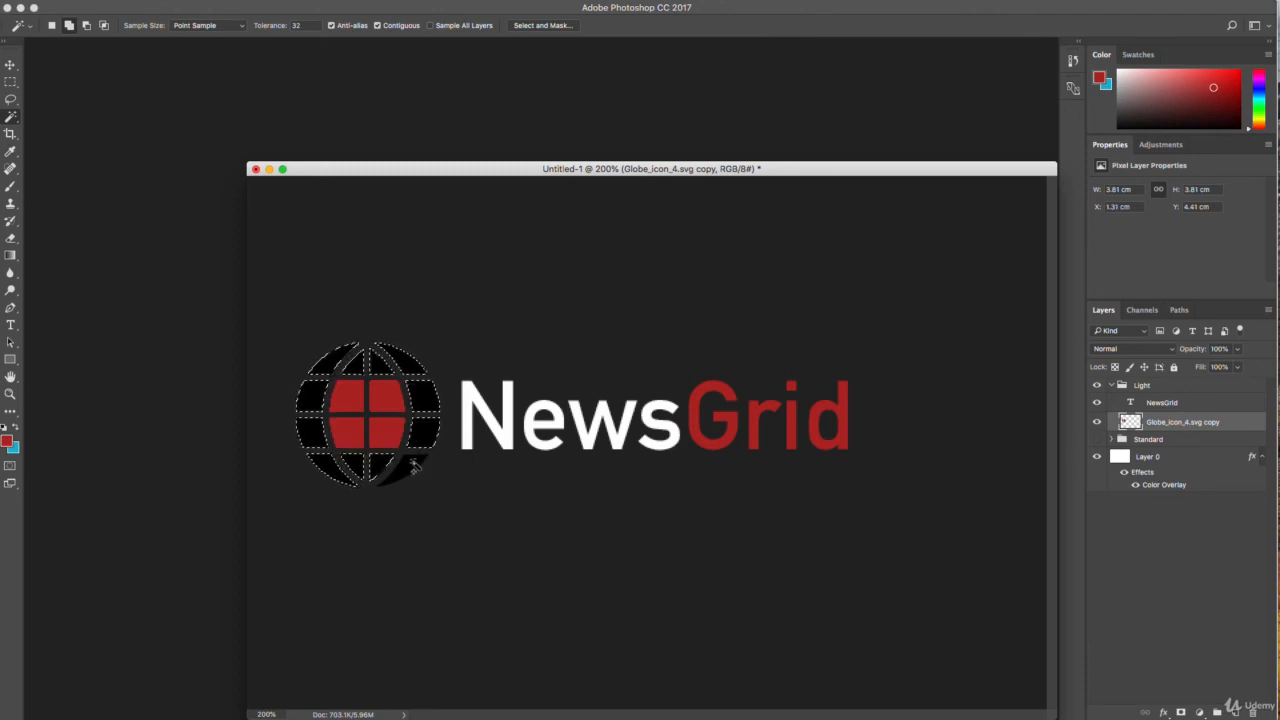
{"action": "left_click", "coordinate": [414, 466], "text": "shift"}
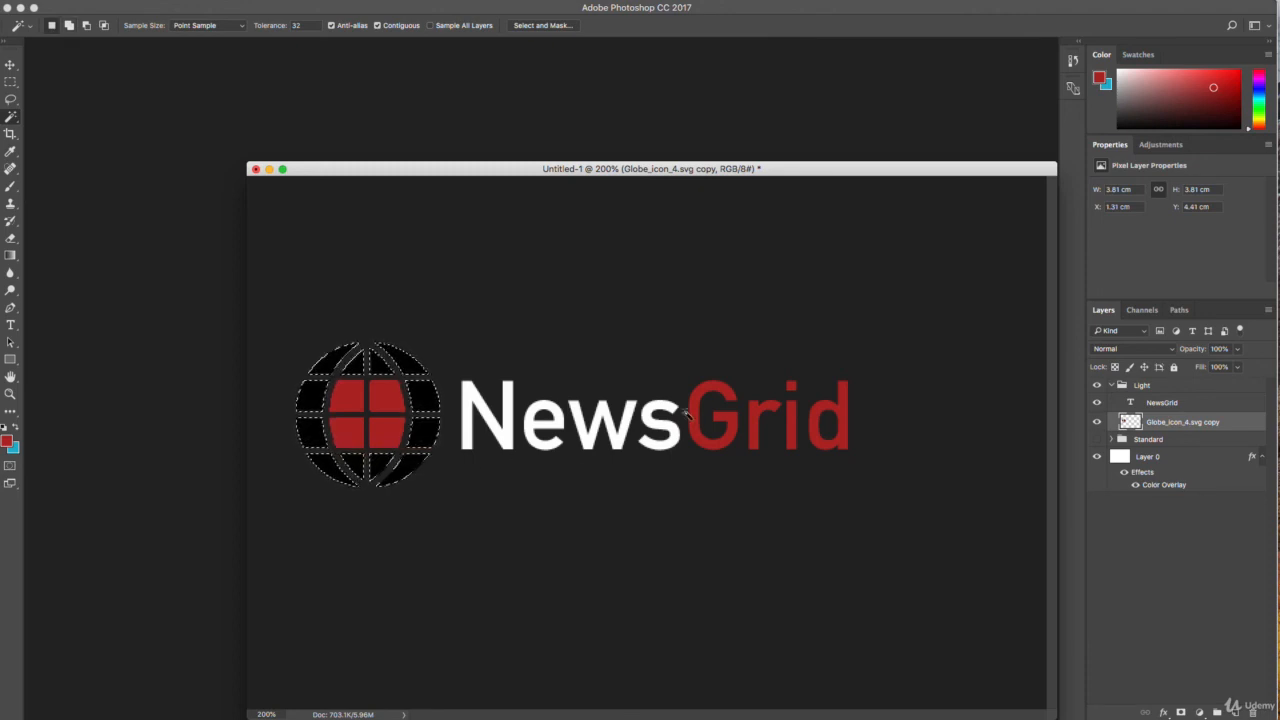
Set the foreground colour to white, paint the selected globe segments with the Brush, and deselect them
{"action": "left_click", "coordinate": [11, 188]}
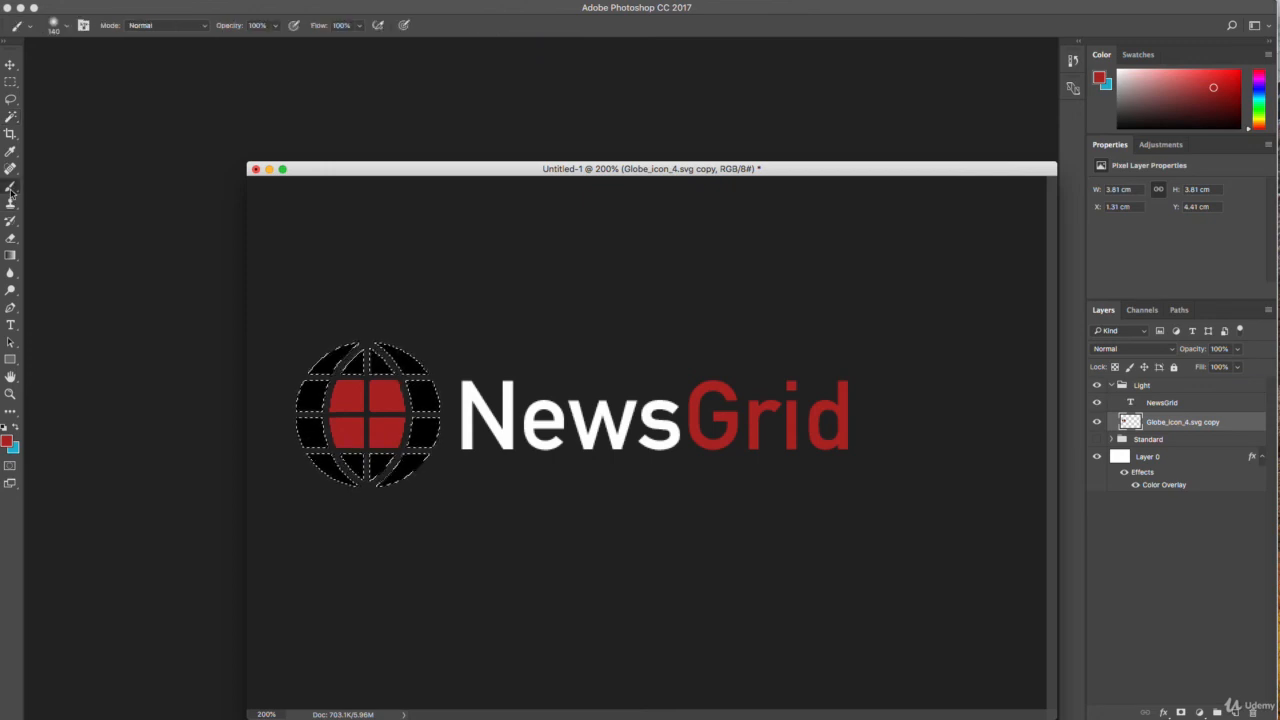
{"action": "left_click", "coordinate": [15, 429]}
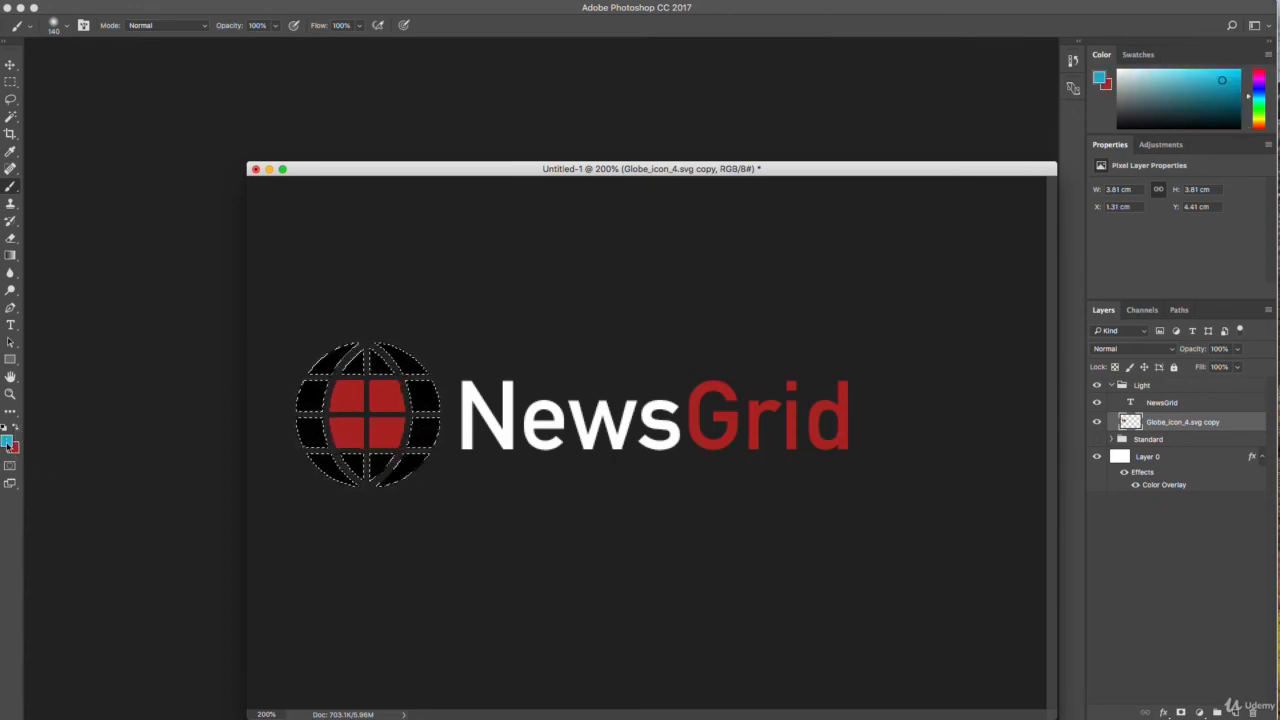
{"action": "left_click", "coordinate": [8, 442]}
{"action": "left_click_drag", "start_coordinate": [821, 297], "coordinate": [768, 245]}
{"action": "left_click", "coordinate": [1062, 247]}
{"action": "key", "text": "b"}
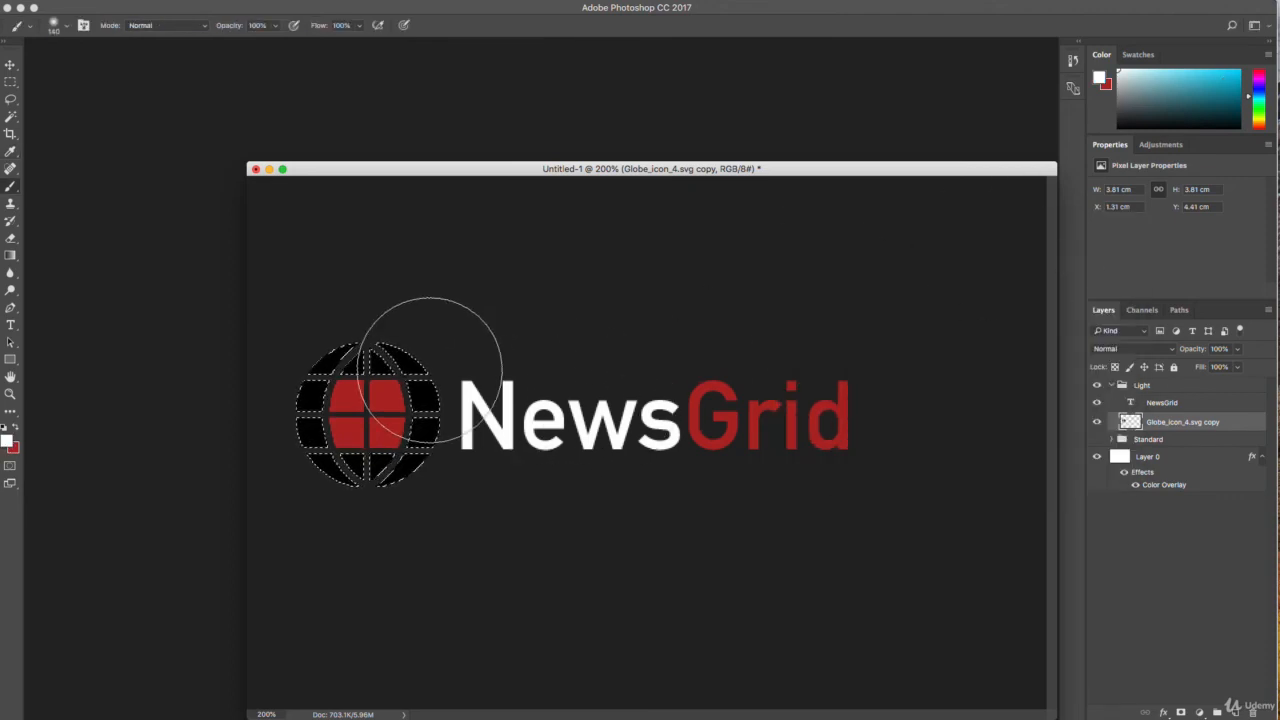
{"action": "mouse_move", "coordinate": [423, 400]}
{"action": "left_mouse_down"}
{"action": "mouse_move", "coordinate": [375, 409]}
{"action": "mouse_move", "coordinate": [361, 354]}
{"action": "mouse_move", "coordinate": [445, 432]}
{"action": "mouse_move", "coordinate": [322, 449]}
{"action": "left_mouse_up"}
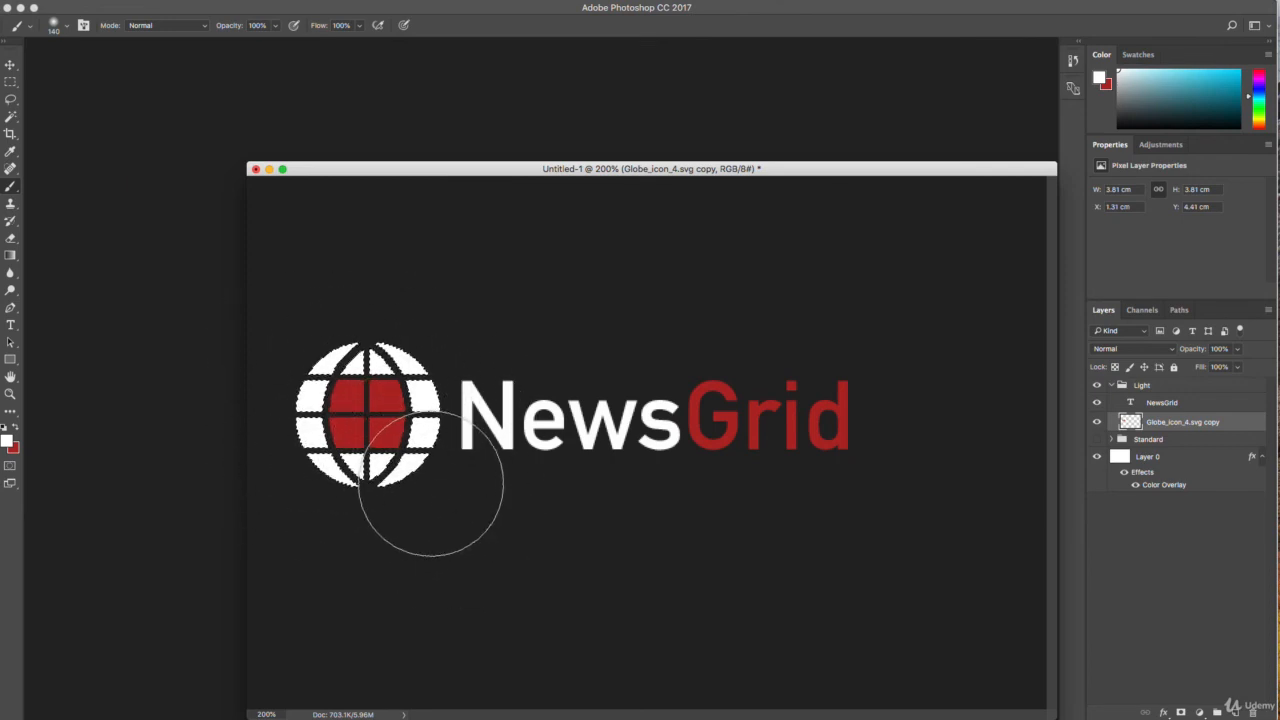
{"action": "key", "text": "ctrl+d"}
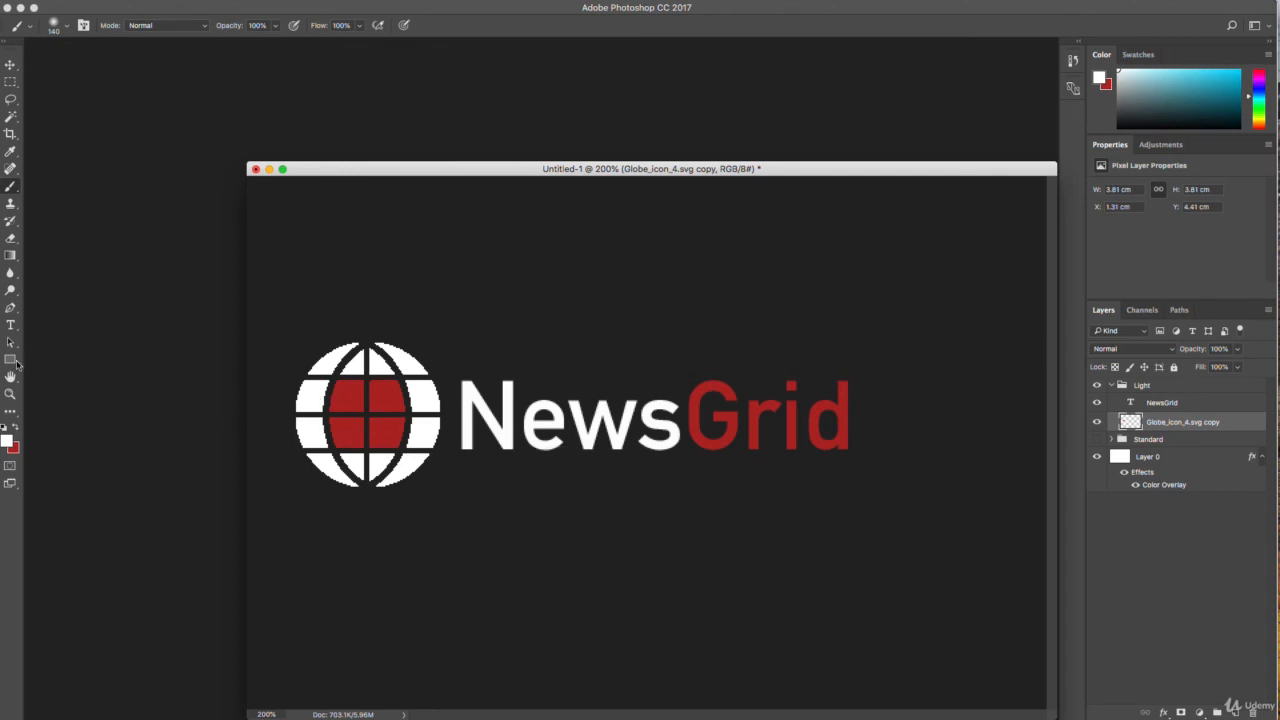
Crop the canvas tightly around the globe and NewsGrid text, and enlarge the document window around it
{"action": "left_click", "coordinate": [10, 394]}
{"action": "right_click", "coordinate": [538, 401]}
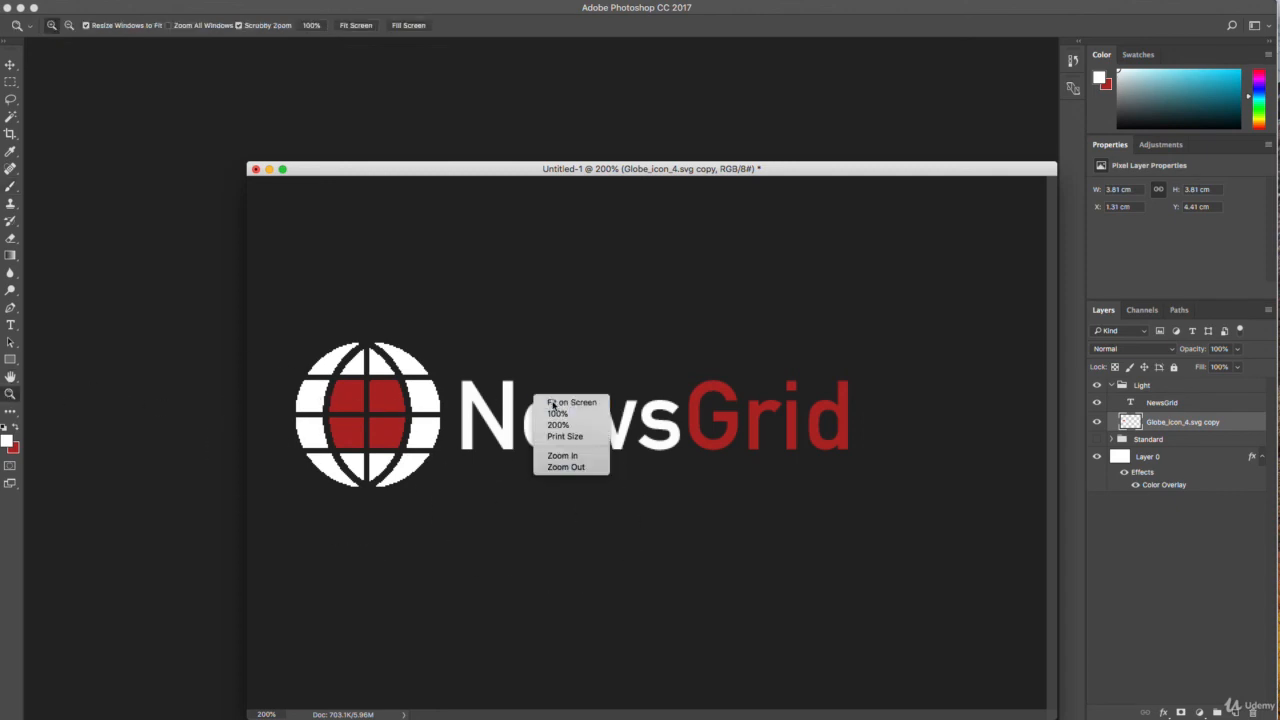
{"action": "left_click", "coordinate": [550, 402]}
{"action": "right_click", "coordinate": [538, 381]}
{"action": "left_click", "coordinate": [557, 399]}
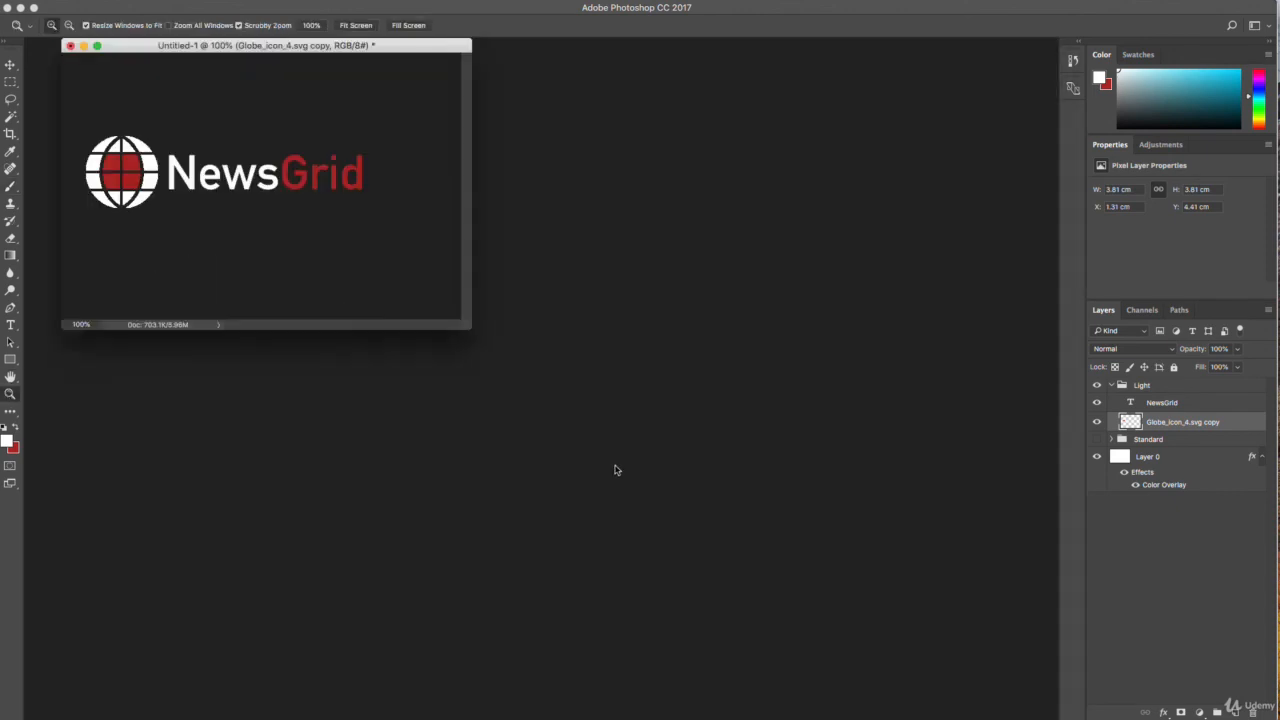
{"action": "left_click_drag", "start_coordinate": [395, 49], "coordinate": [589, 184]}
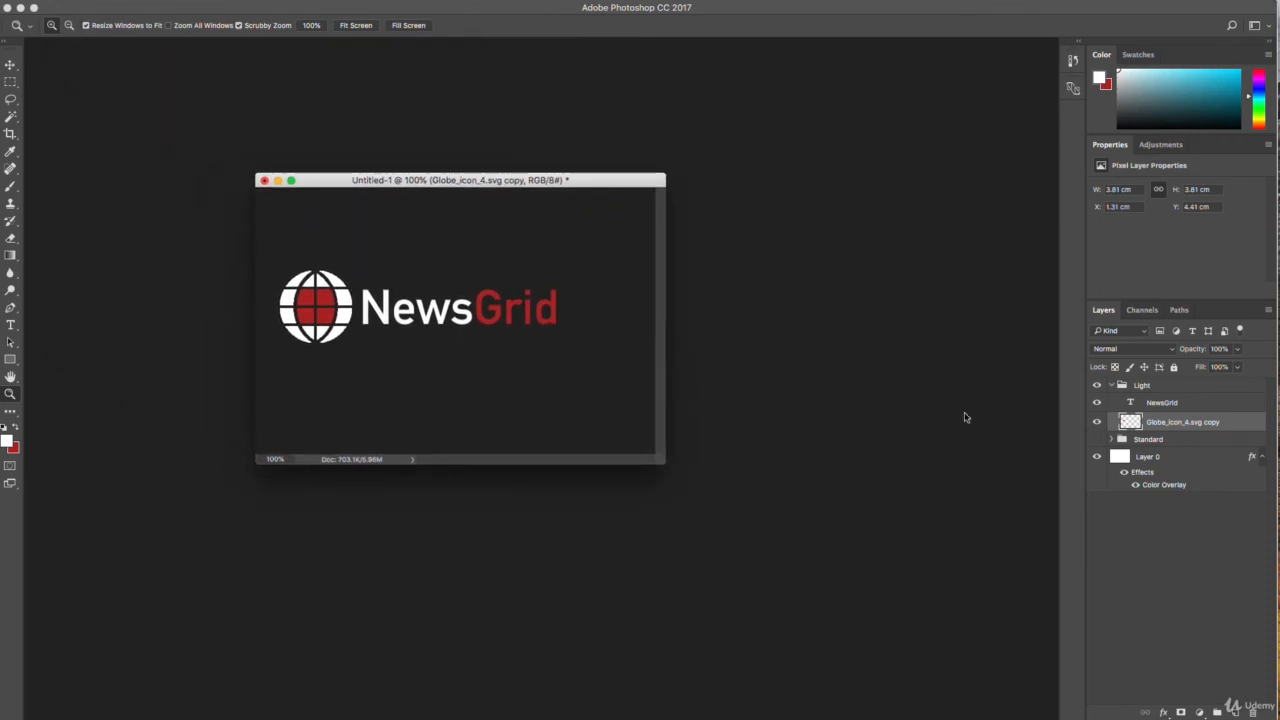
{"action": "left_click", "coordinate": [10, 135]}
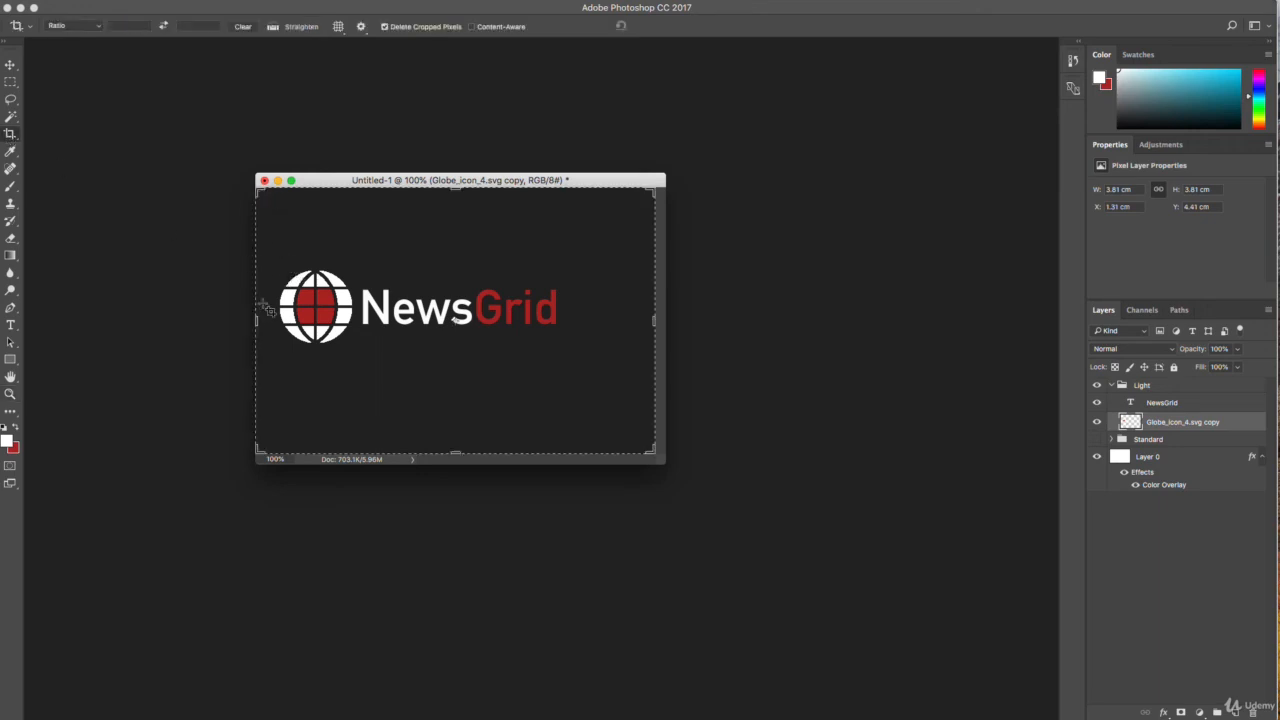
{"action": "left_click_drag", "start_coordinate": [280, 261], "coordinate": [566, 352]}
{"action": "left_click_drag", "start_coordinate": [456, 290], "coordinate": [456, 284]}
{"action": "right_click", "coordinate": [518, 307]}
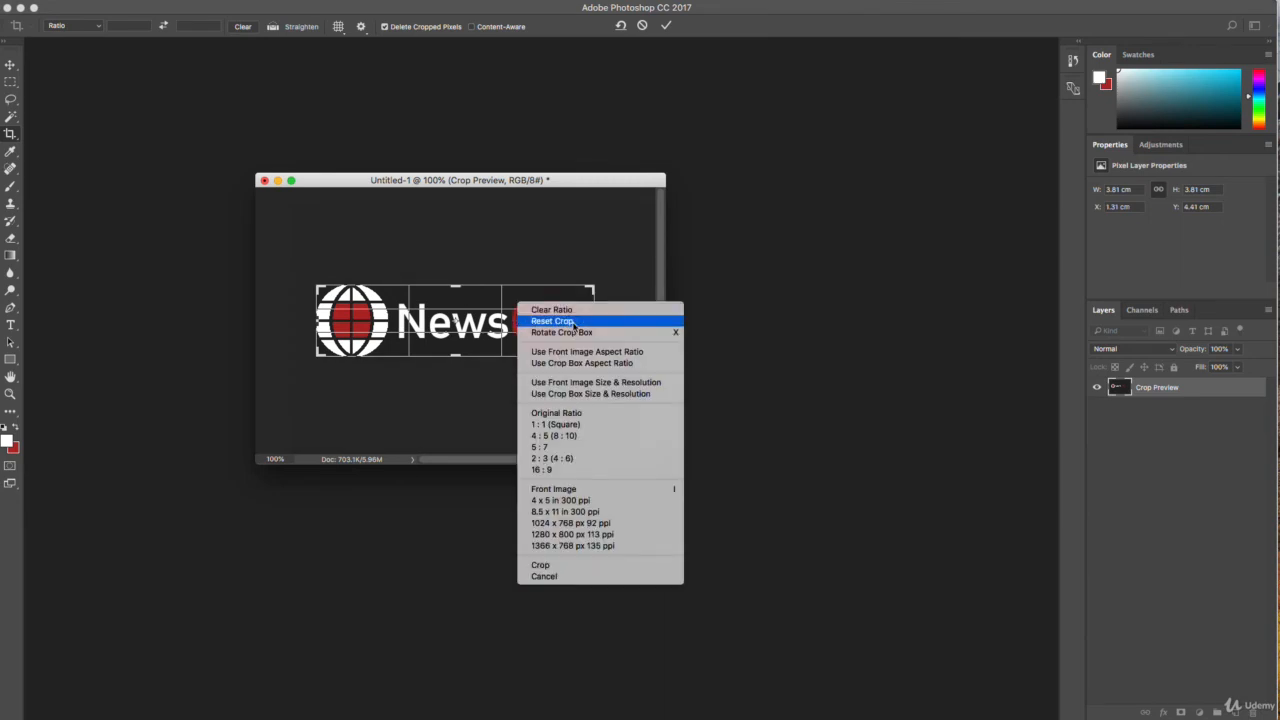
{"action": "left_click", "coordinate": [616, 570]}
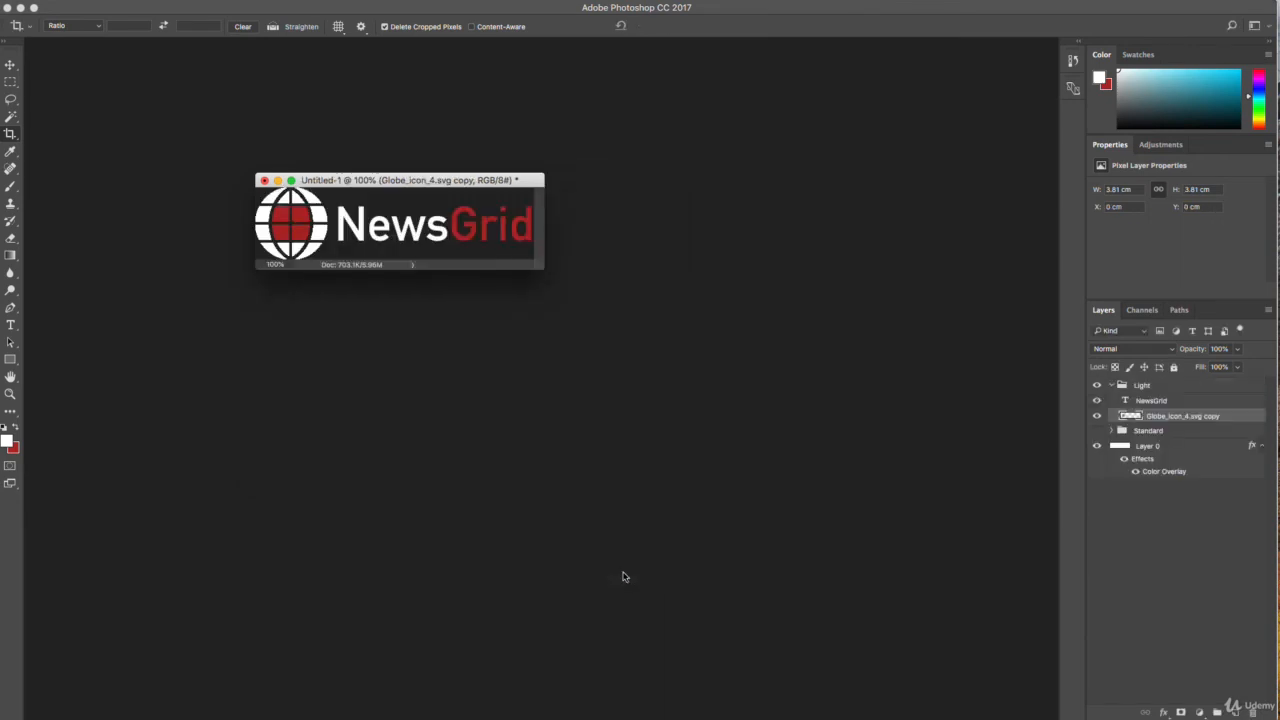
{"action": "left_click_drag", "start_coordinate": [563, 294], "coordinate": [748, 428]}
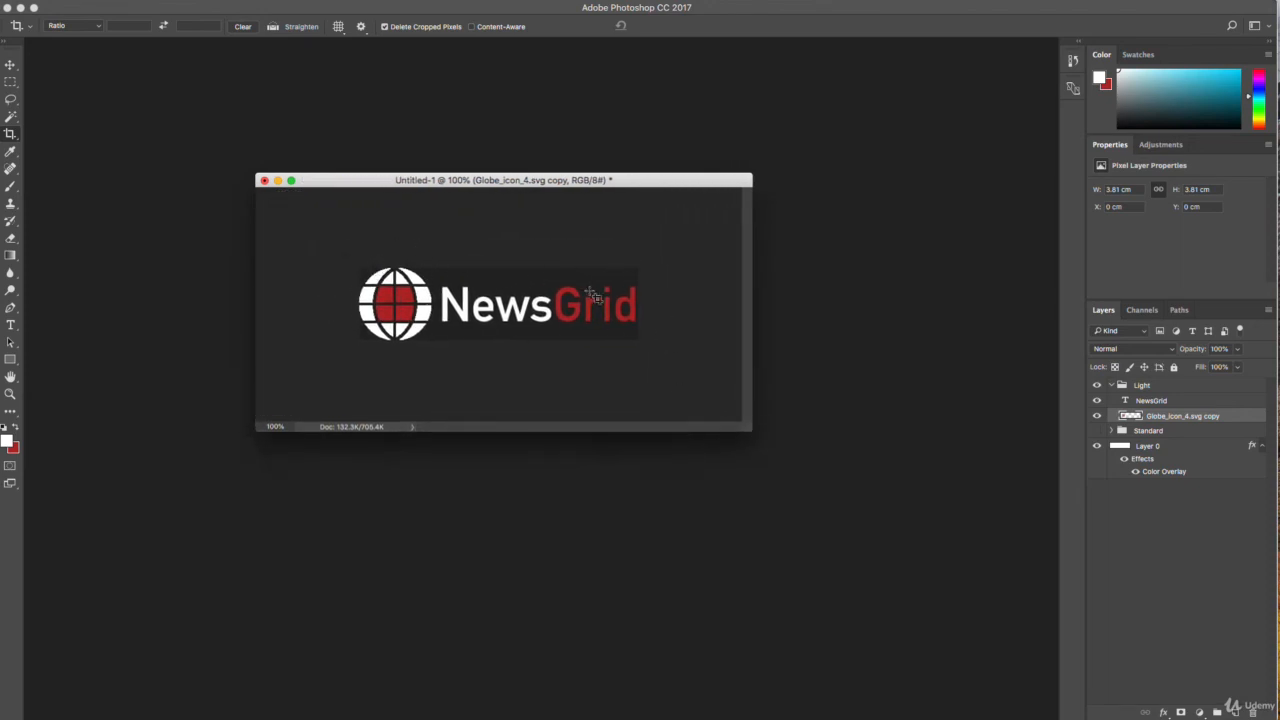
Collapse the Light group, then hide it and the background Layer 0 so the canvas is transparent
{"action": "left_click", "coordinate": [1112, 387]}
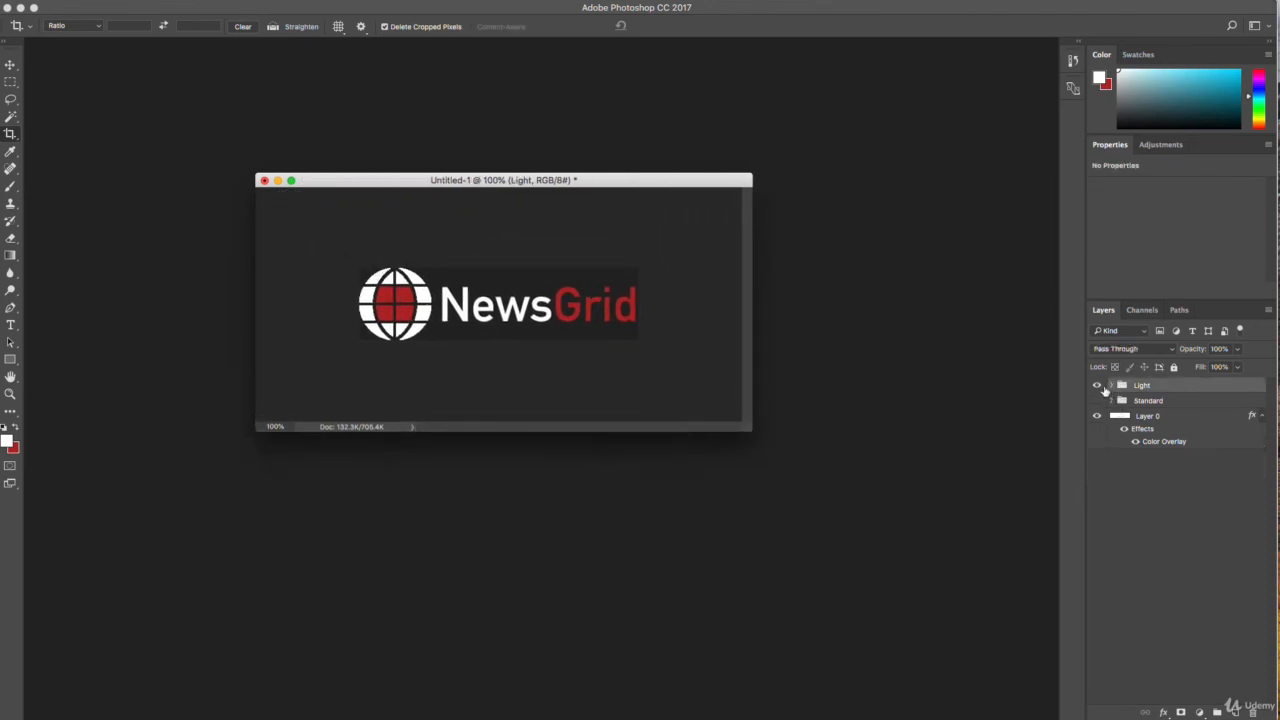
{"action": "left_click", "coordinate": [1097, 386]}
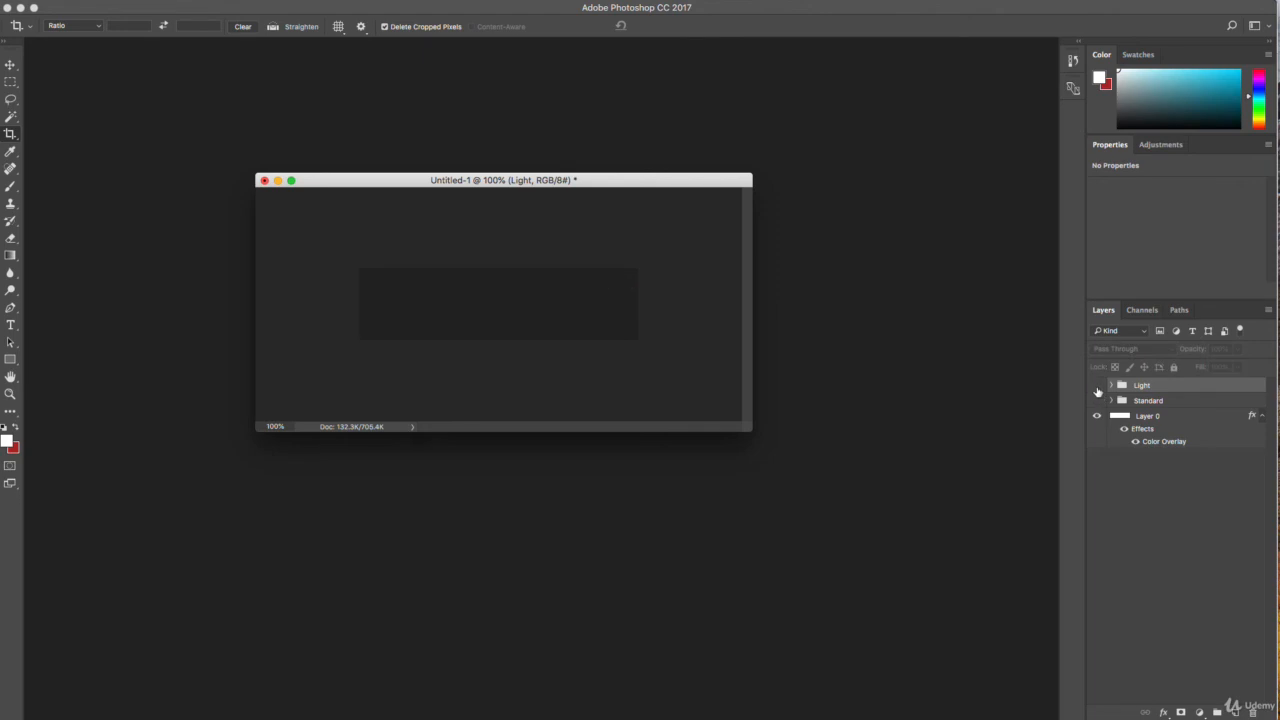
{"action": "left_click", "coordinate": [1096, 400]}
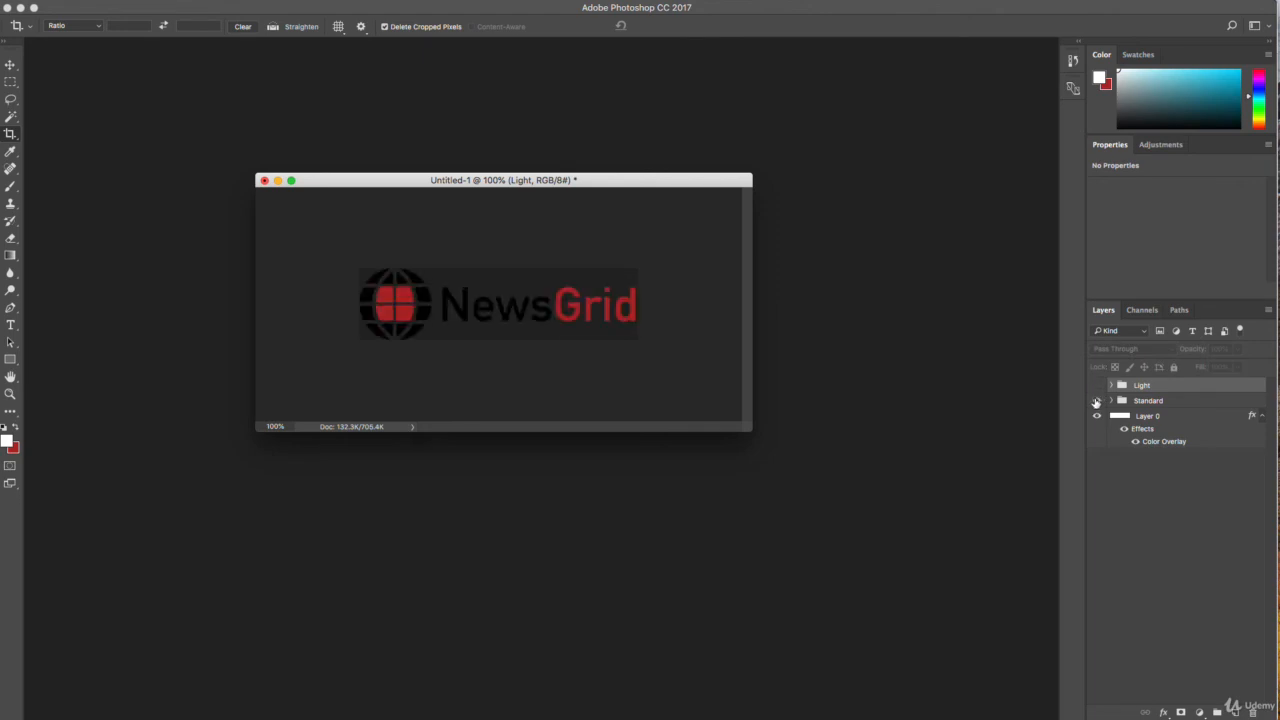
{"action": "left_click", "coordinate": [1096, 400]}
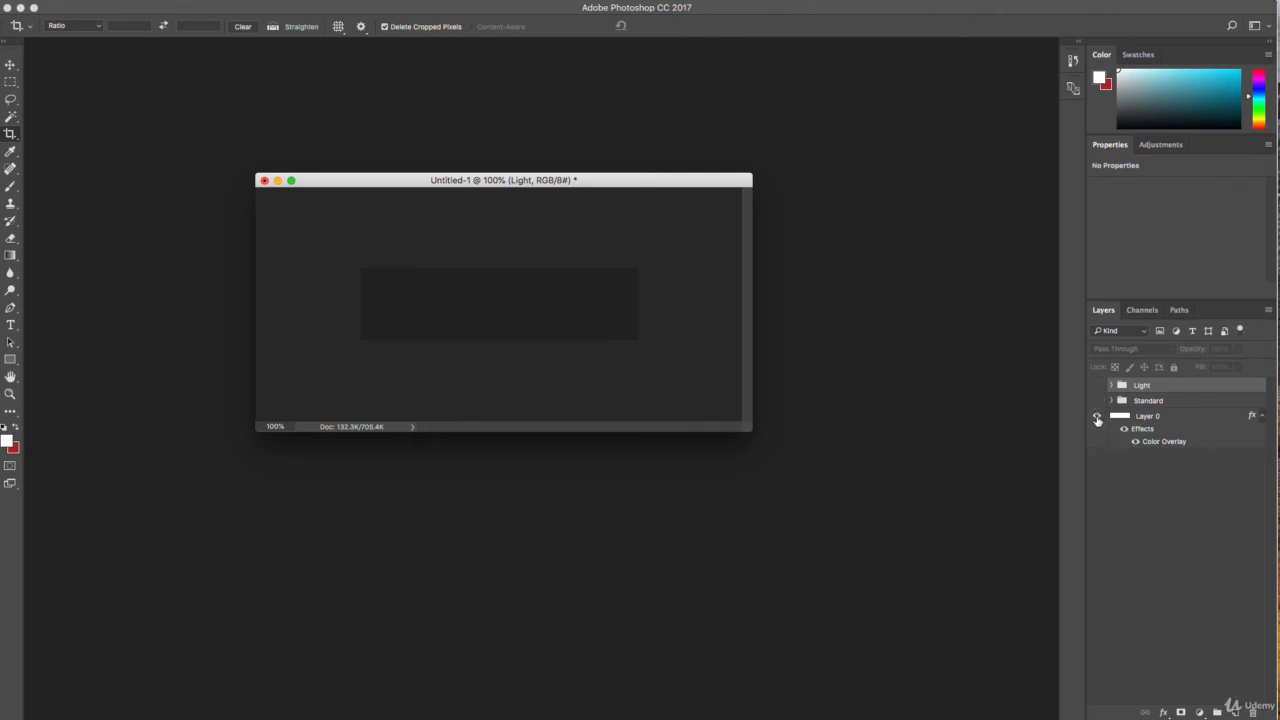
{"action": "left_click", "coordinate": [1097, 417]}
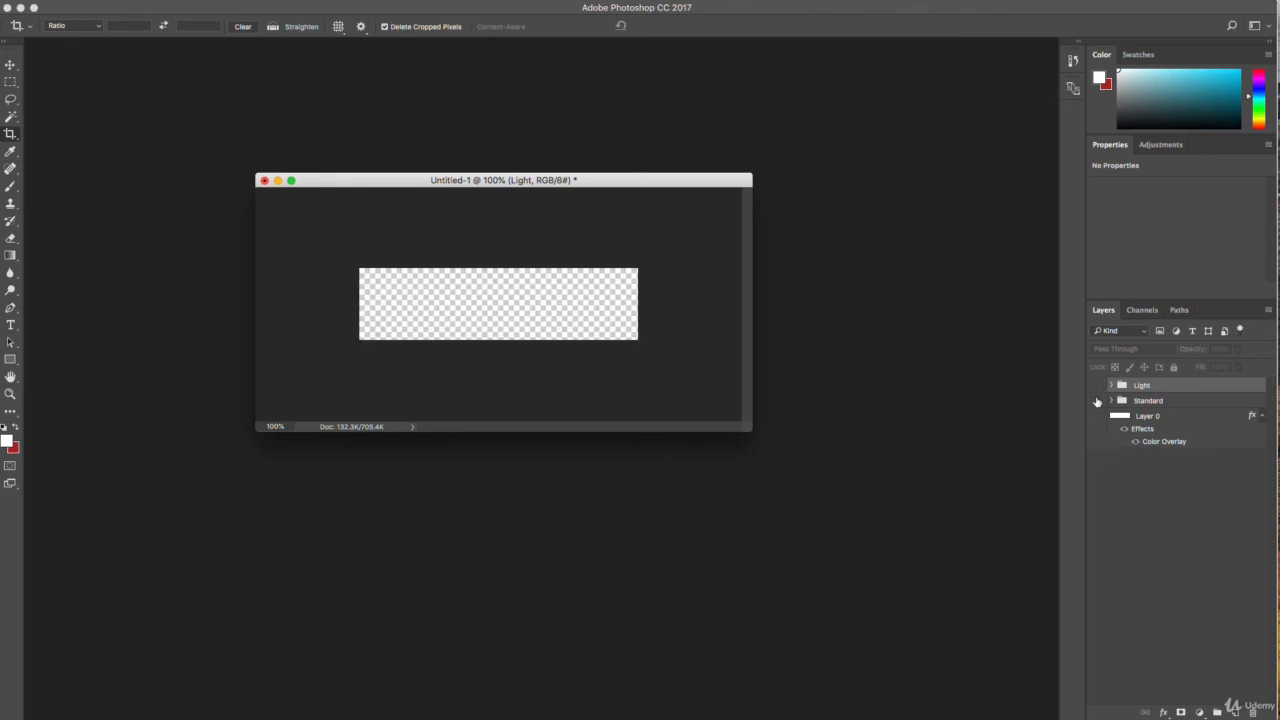
Toggle the Standard and Light groups over the transparent canvas, leaving only the Standard group visible
{"action": "left_click", "coordinate": [1096, 400]}
{"action": "left_click", "coordinate": [1096, 400]}
{"action": "left_click", "coordinate": [1095, 385]}
{"action": "left_click", "coordinate": [1095, 385]}
{"action": "left_click", "coordinate": [1097, 401]}
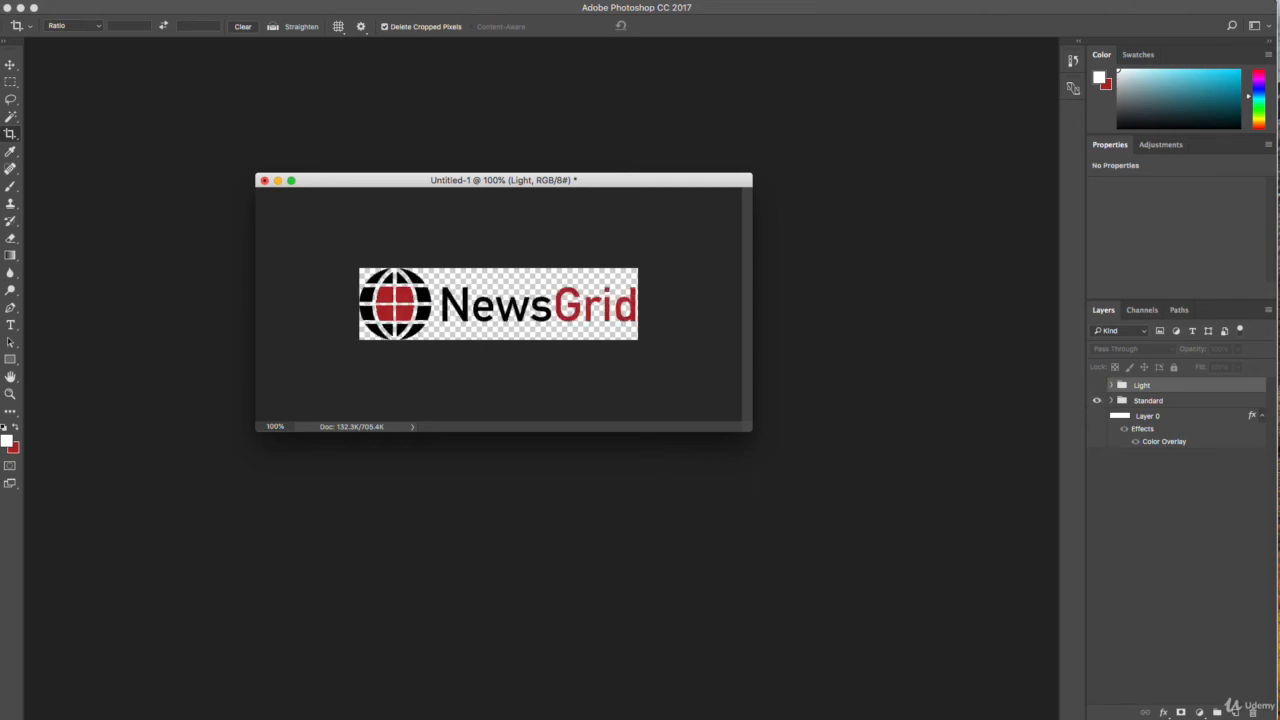
Save a copy of the Standard logo to the Desktop as logo.png in PNG format, accepting the default PNG options
{"action": "left_click", "coordinate": [6, 0]}
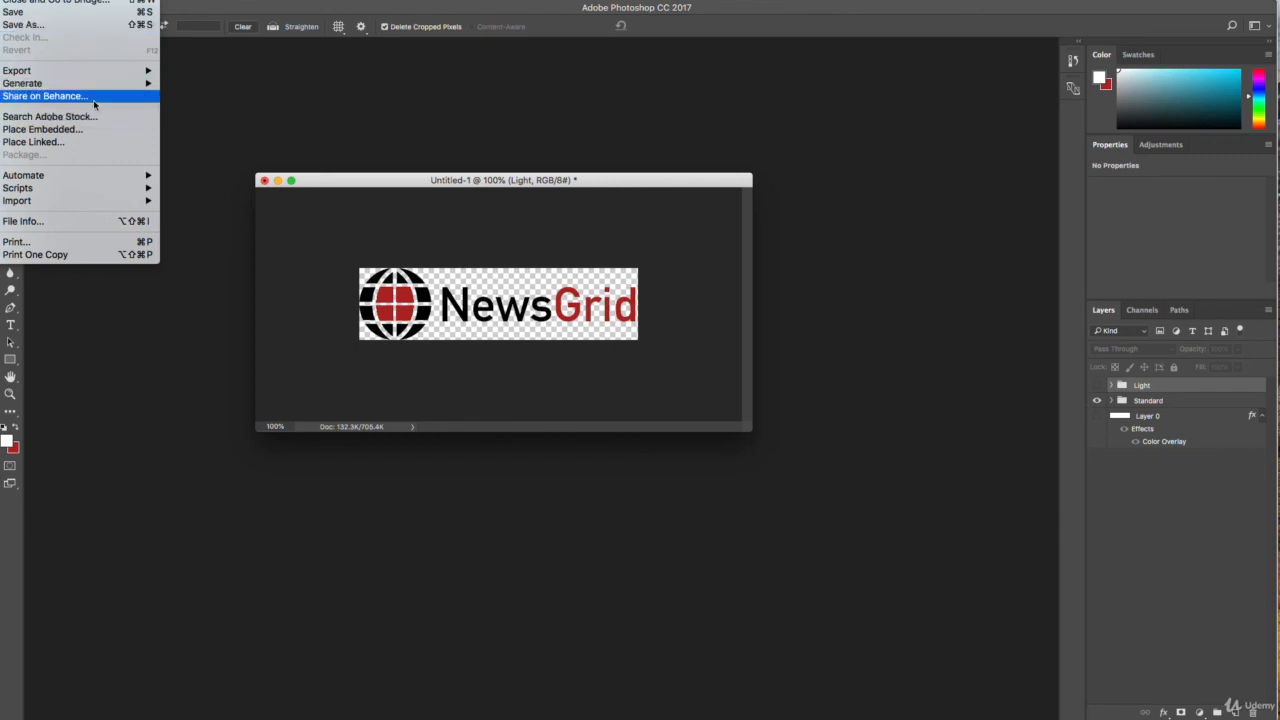
{"action": "left_click", "coordinate": [54, 31]}
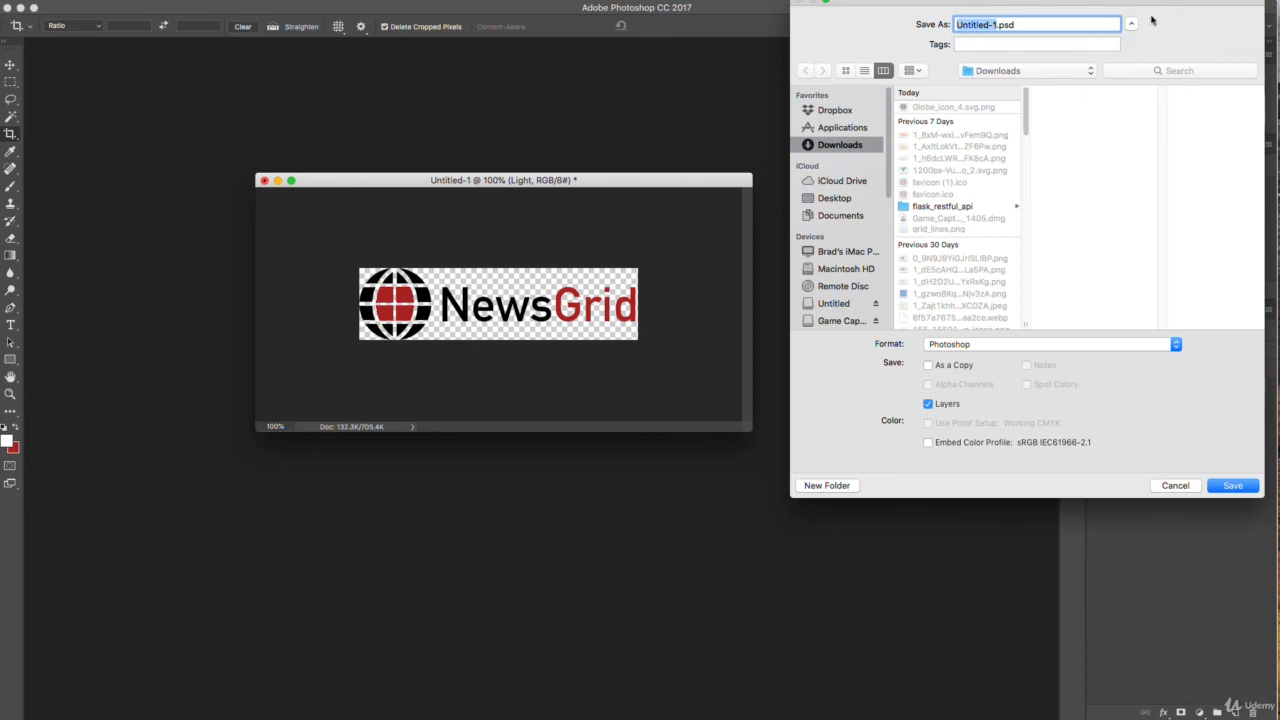
{"action": "left_click_drag", "start_coordinate": [1151, 12], "coordinate": [884, 150]}
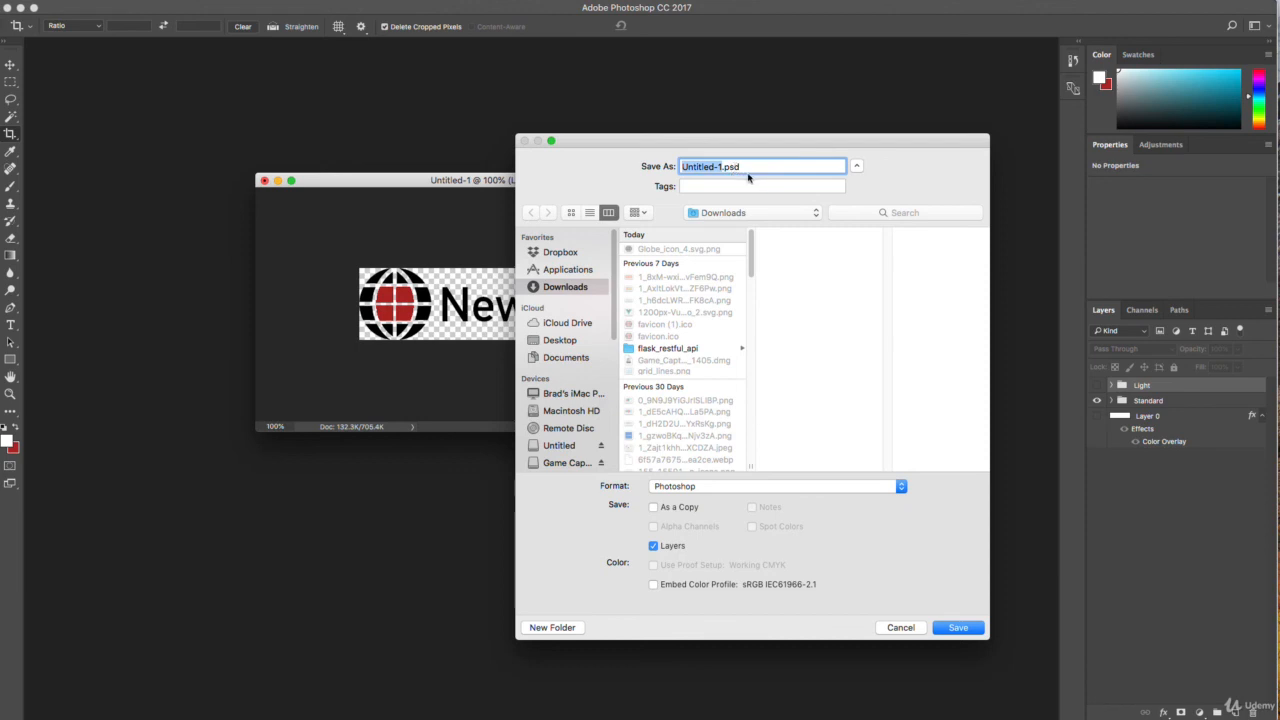
{"action": "type", "text": "logo"}
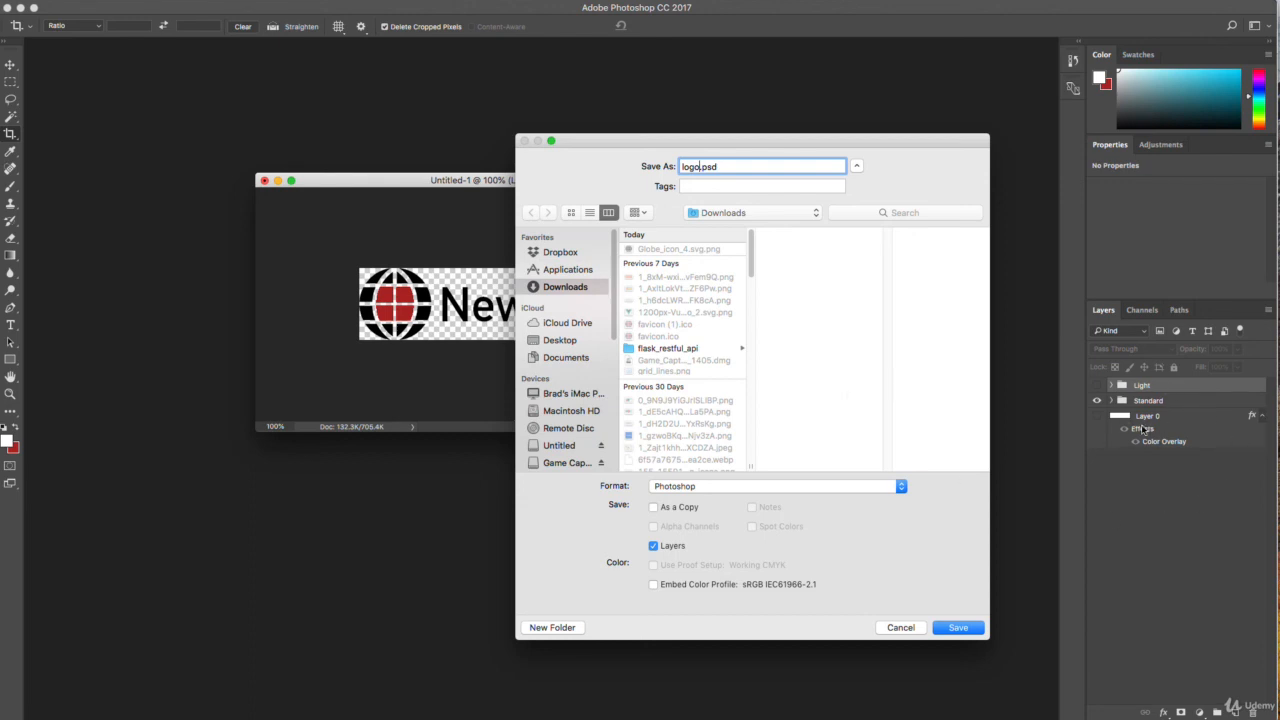
{"action": "left_click", "coordinate": [903, 487]}
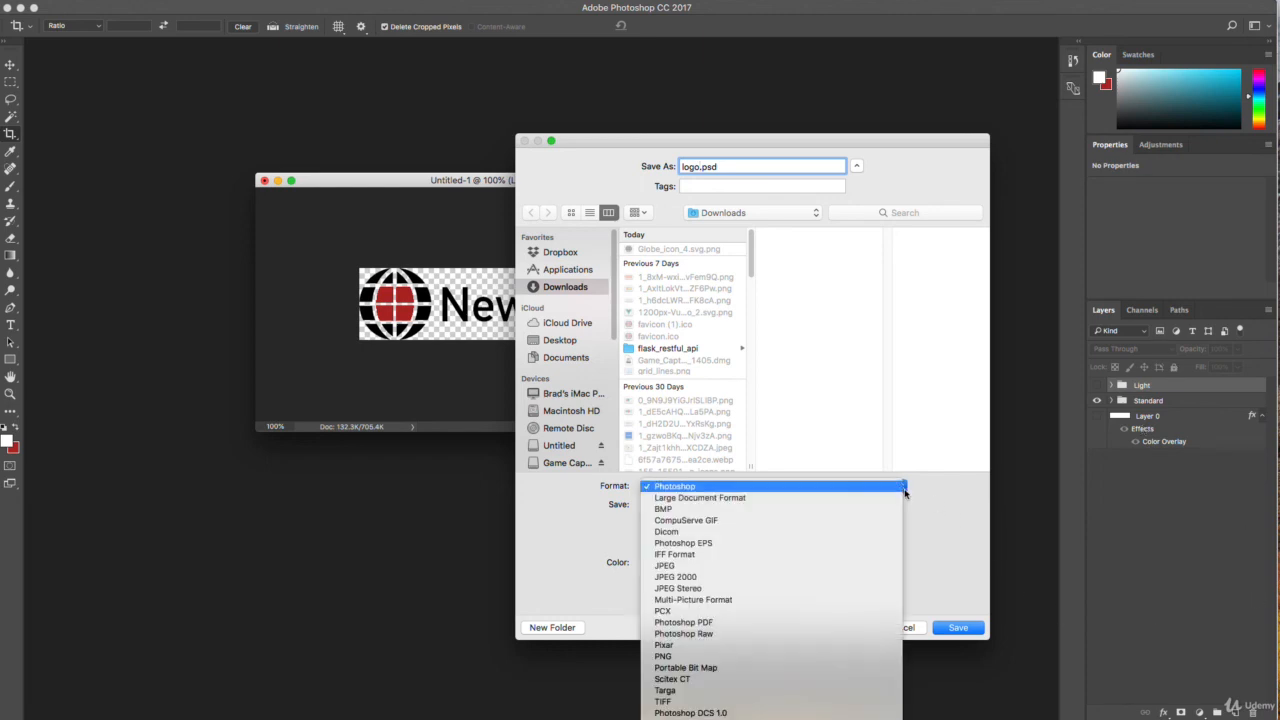
{"action": "left_click", "coordinate": [758, 656]}
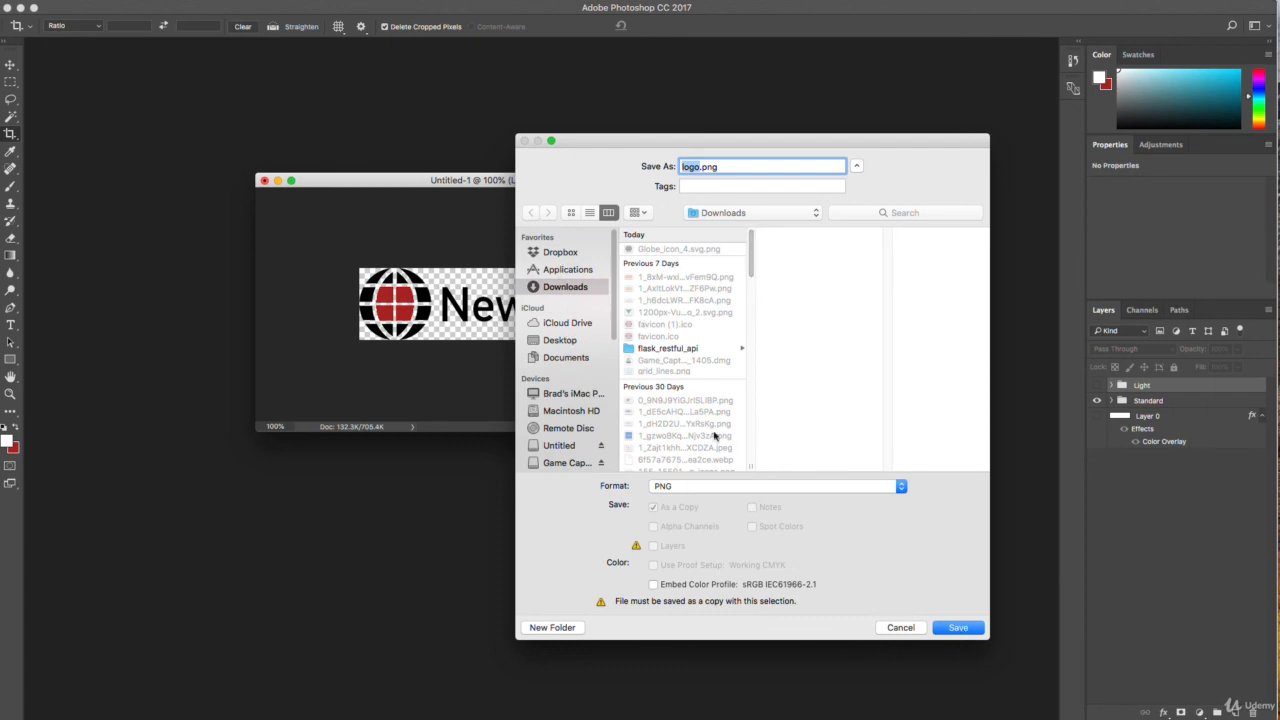
{"action": "scroll", "coordinate": [582, 399], "scroll_direction": "down", "scroll_amount": 1}
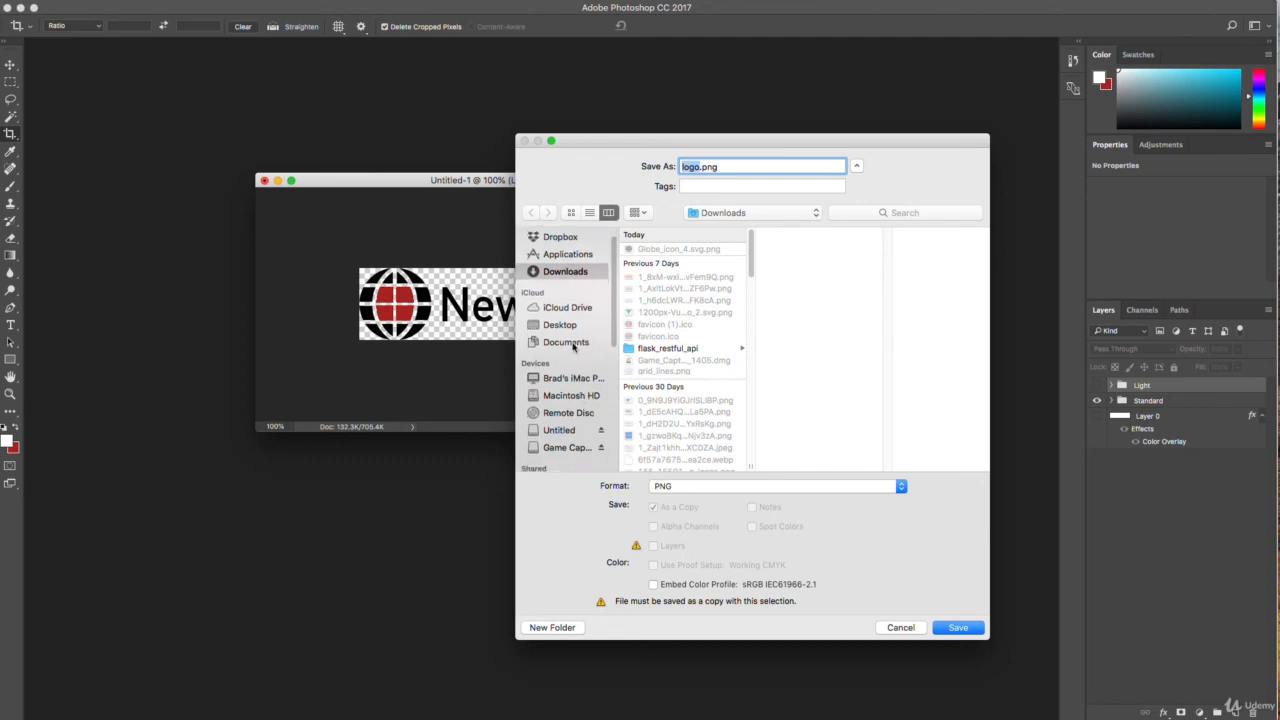
{"action": "left_click", "coordinate": [560, 326]}
{"action": "left_click", "coordinate": [957, 628]}
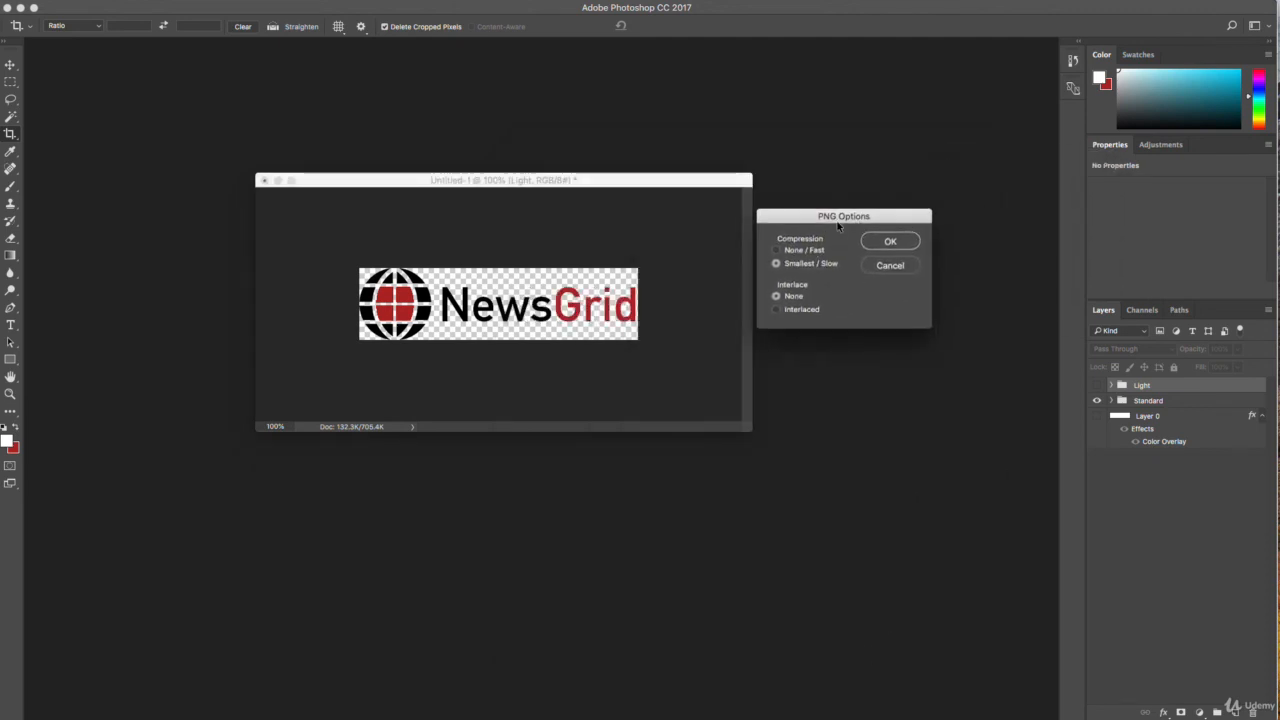
{"action": "left_click", "coordinate": [892, 243]}
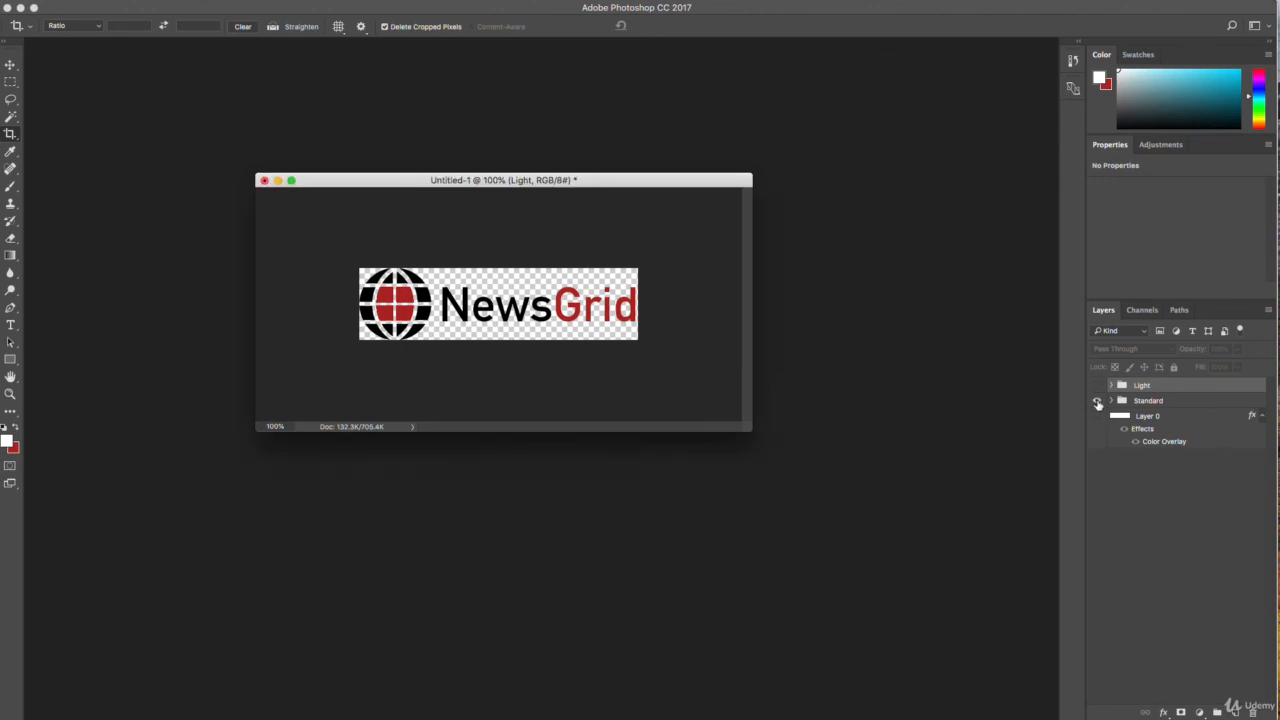
Show the Light group instead of the Standard group and save a PNG copy to the Desktop as logo_light.png
{"action": "left_click", "coordinate": [1097, 401]}
{"action": "left_click", "coordinate": [1097, 386]}
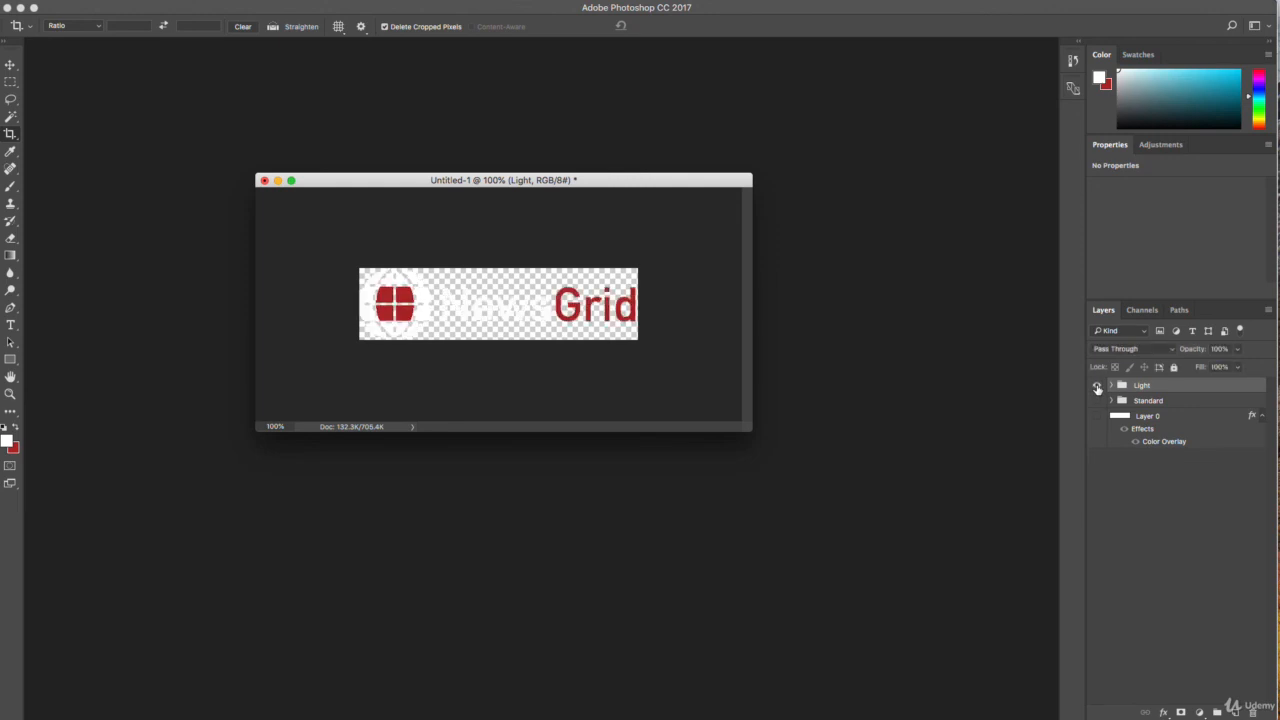
{"action": "left_click", "coordinate": [10, 1]}
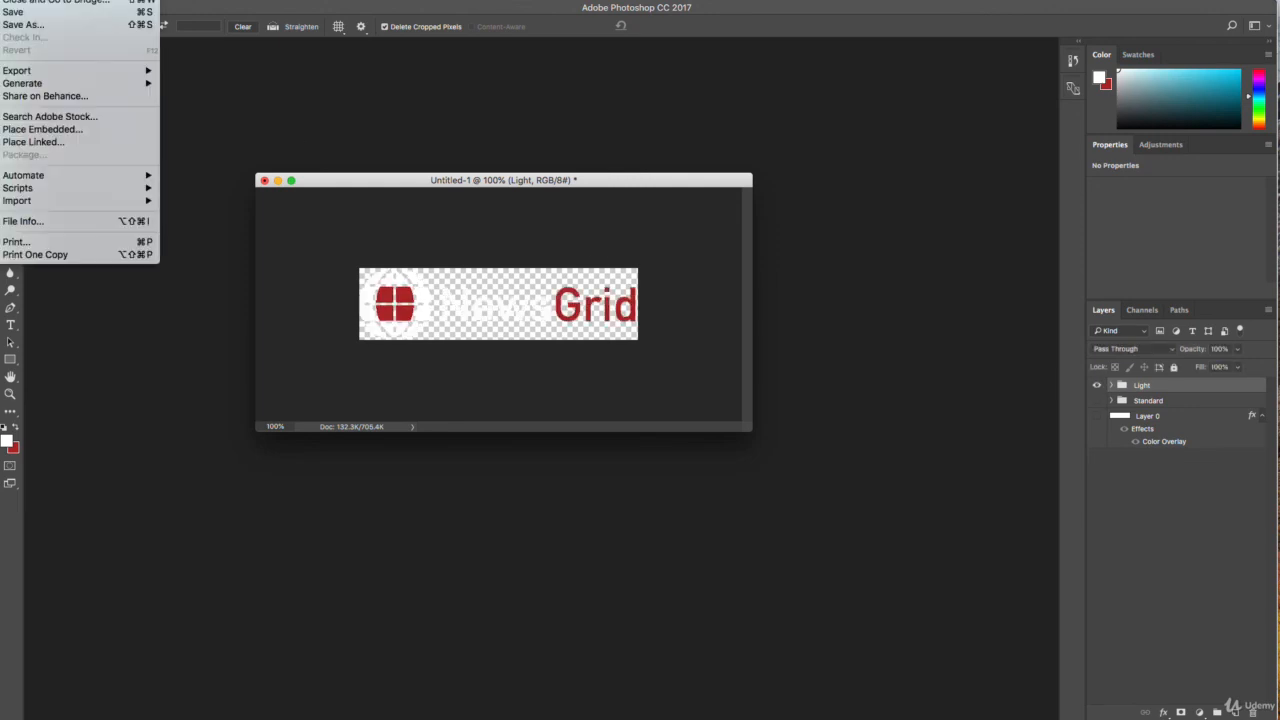
{"action": "left_click", "coordinate": [38, 27]}
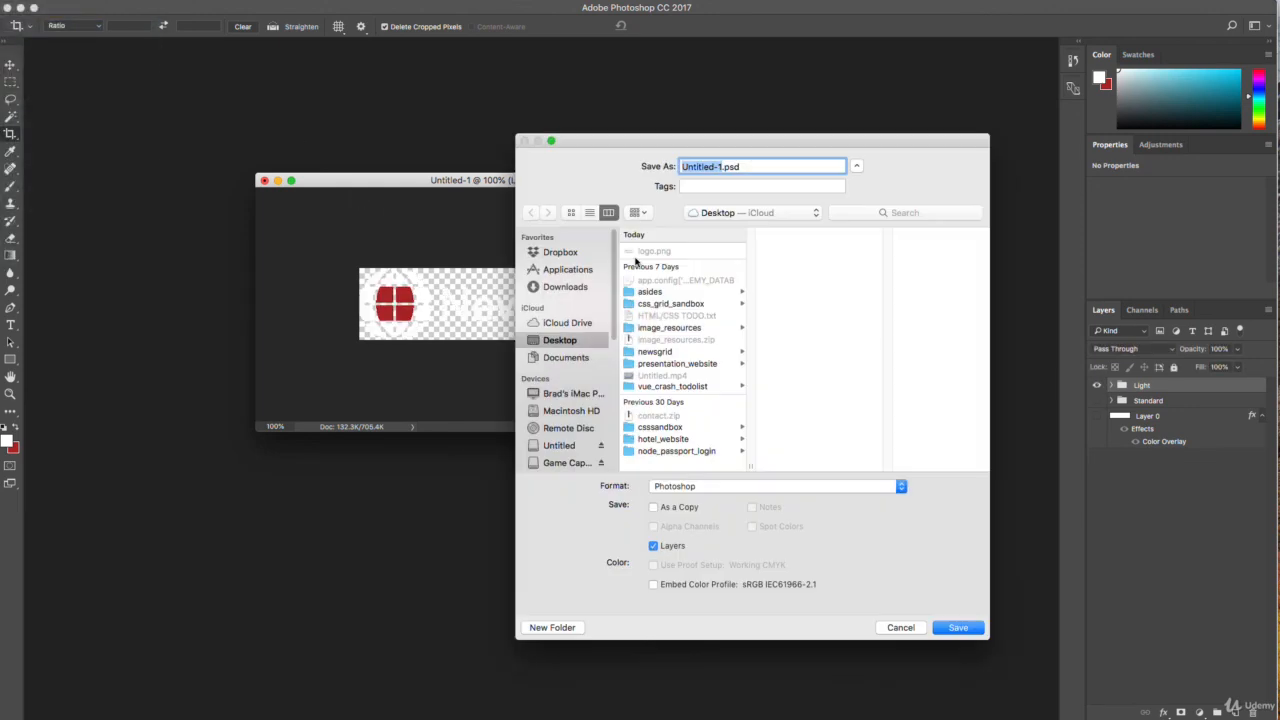
{"action": "type", "text": "logo_light"}
{"action": "left_click", "coordinate": [845, 489]}
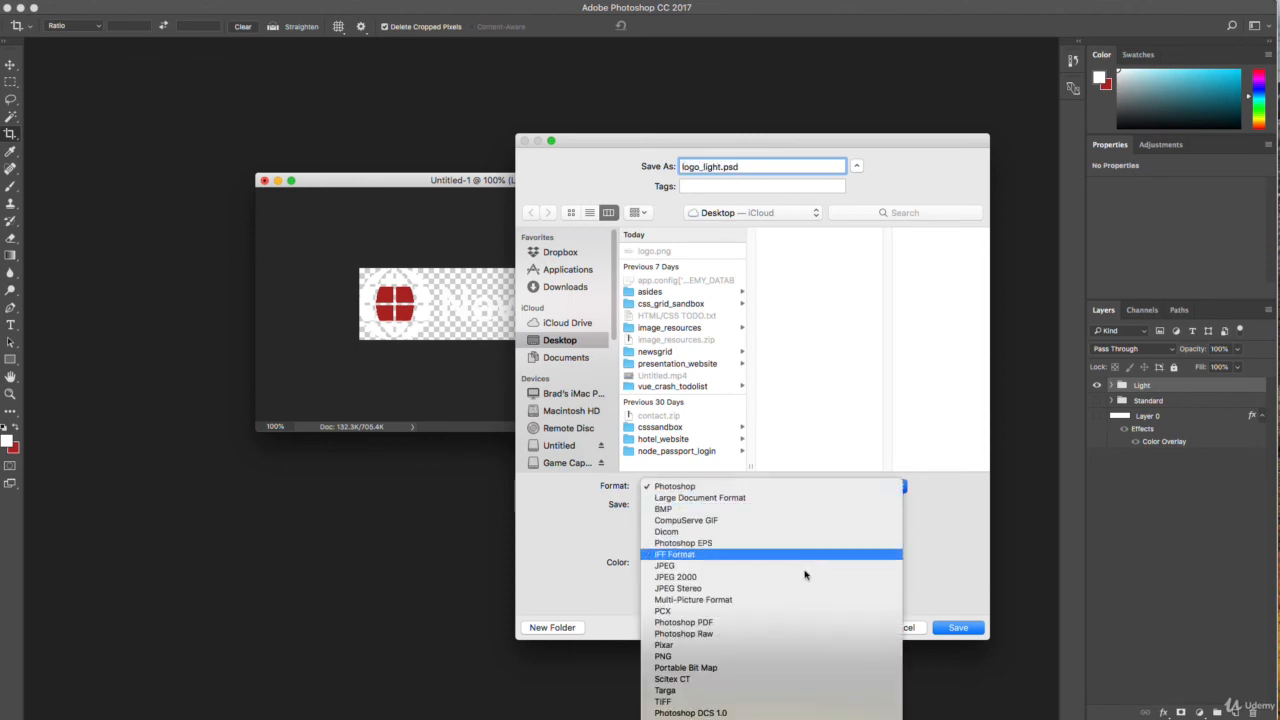
{"action": "left_click", "coordinate": [734, 656]}
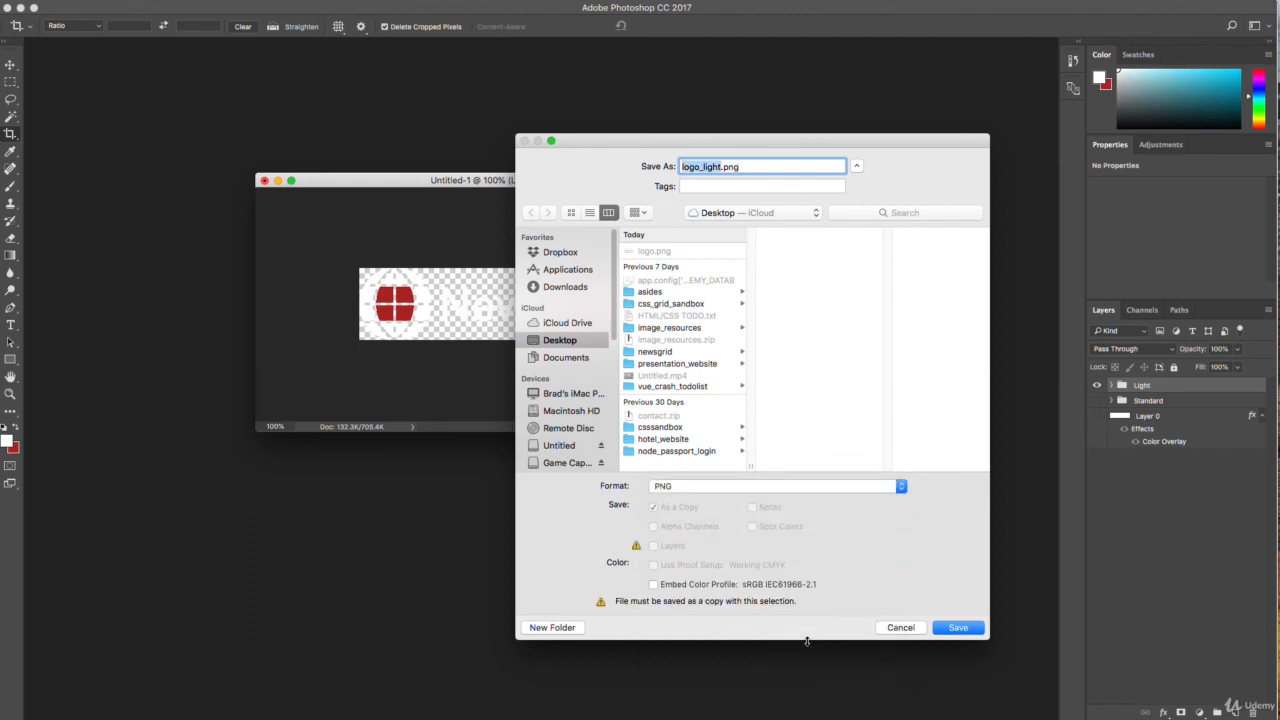
{"action": "left_click", "coordinate": [946, 628]}
{"action": "left_click", "coordinate": [891, 242]}
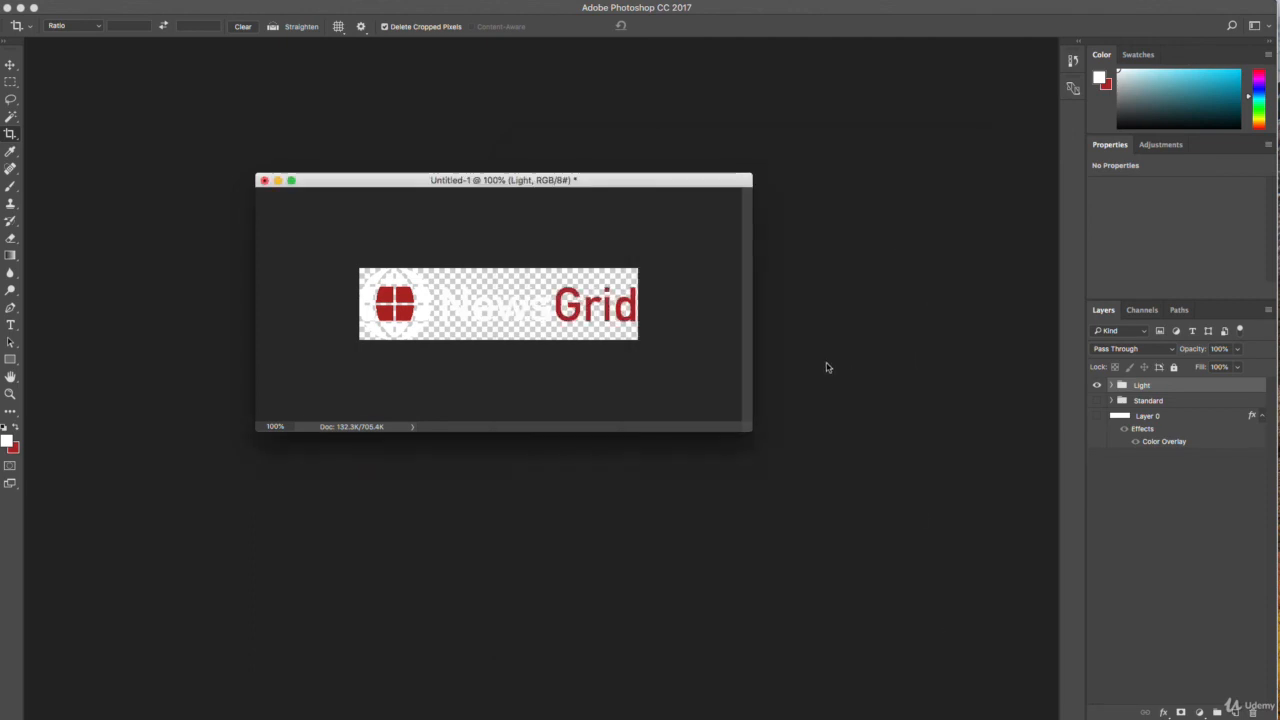
Clear the application and browser windows off the desktop and close the logo document without saving its changes
{"action": "left_click", "coordinate": [21, 8]}
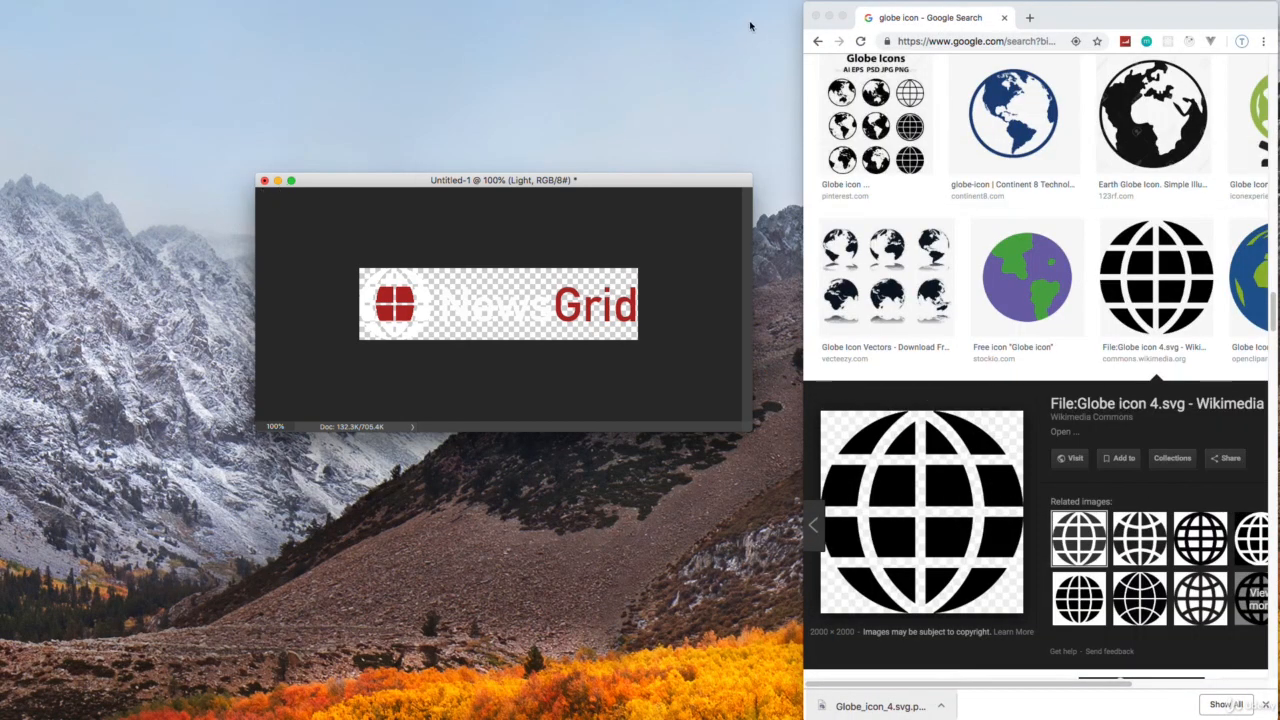
{"action": "left_click", "coordinate": [829, 17]}
{"action": "left_click", "coordinate": [263, 181]}
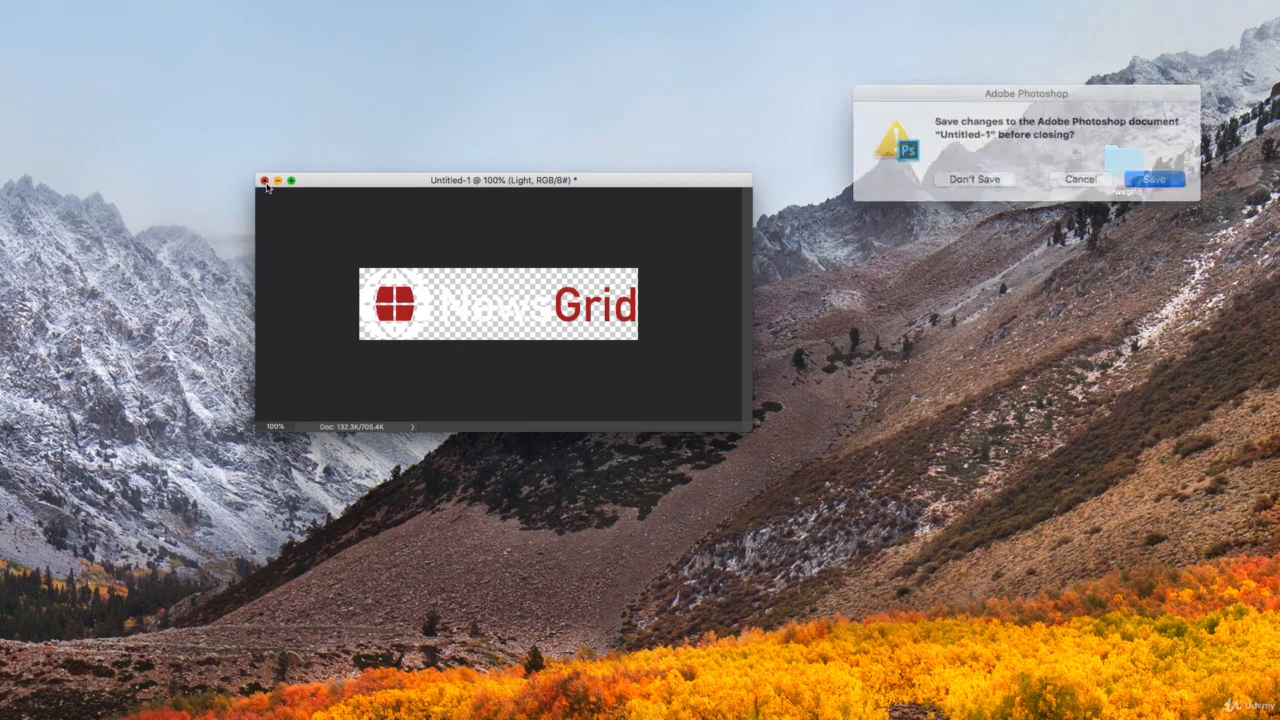
{"action": "left_click", "coordinate": [1014, 176]}
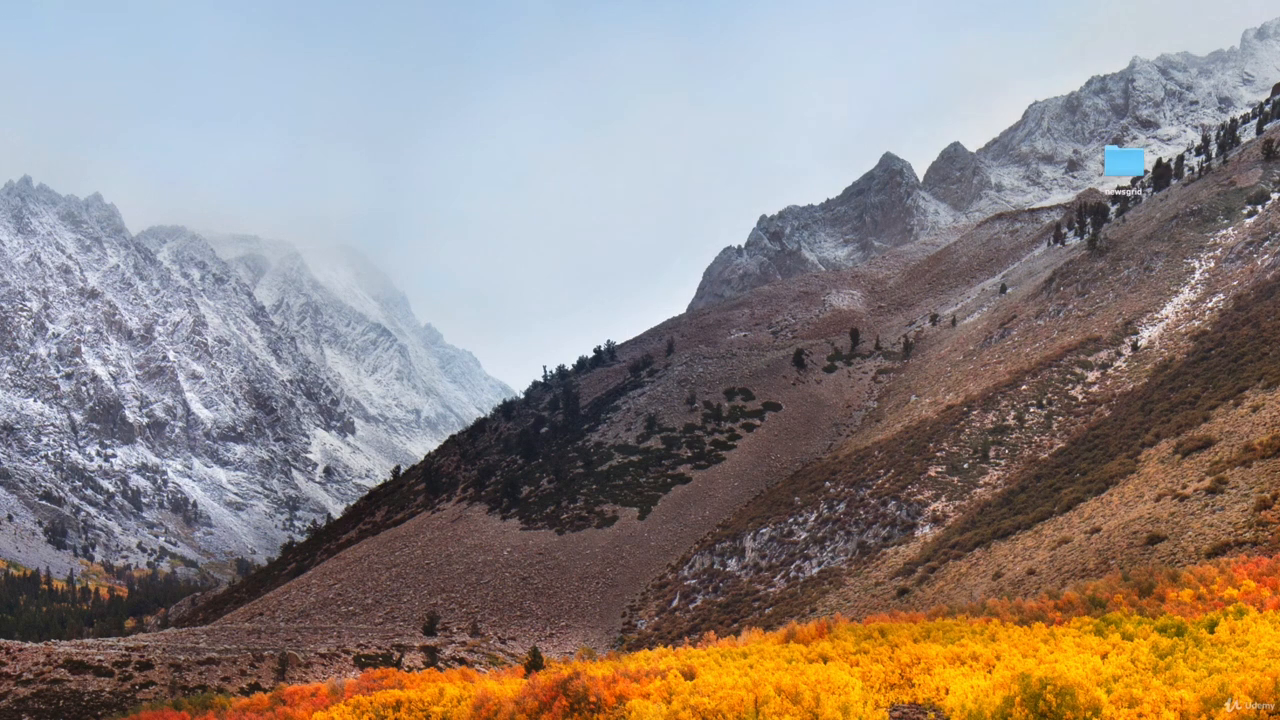
Place the logo_light.png and logo.png files side by side on the desktop
{"action": "left_click_drag", "start_coordinate": [291, 133], "coordinate": [235, 97]}
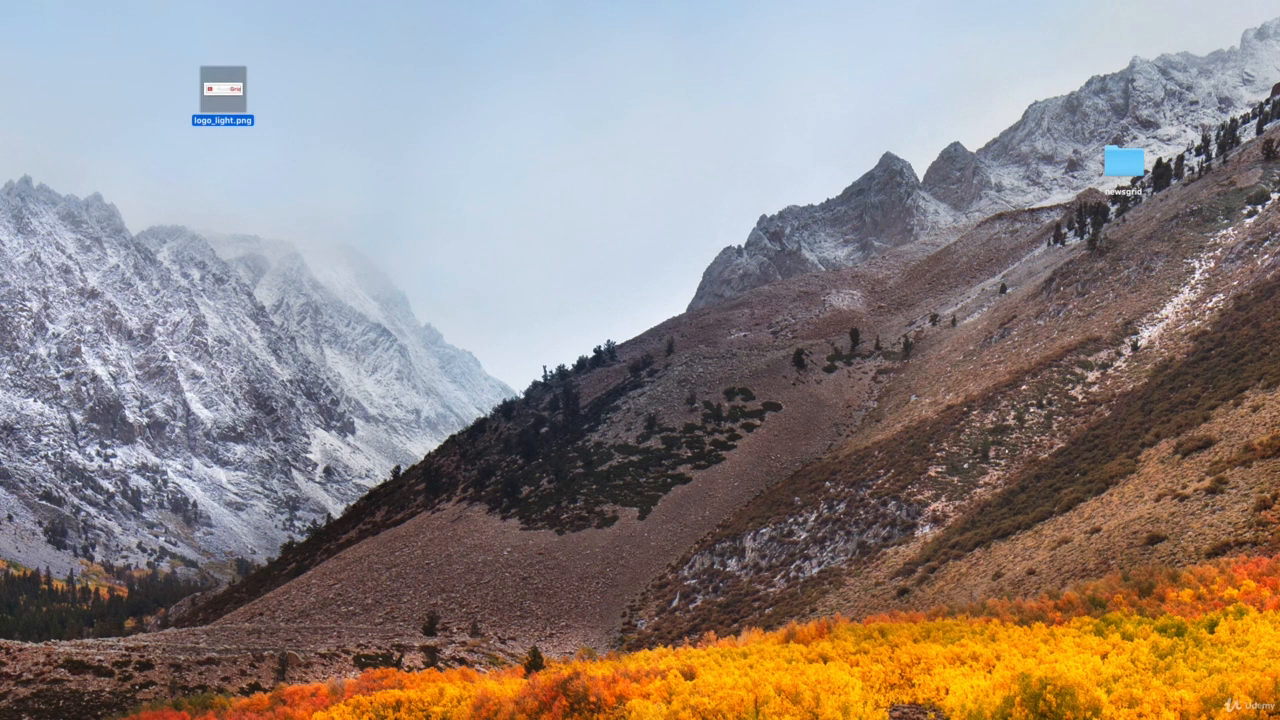
{"action": "left_click", "coordinate": [500, 200]}
{"action": "left_click_drag", "start_coordinate": [617, 105], "coordinate": [290, 95]}
Open logo.png from the desktop in Preview to check the exported logo, and close its window
{"action": "right_click", "coordinate": [295, 98]}
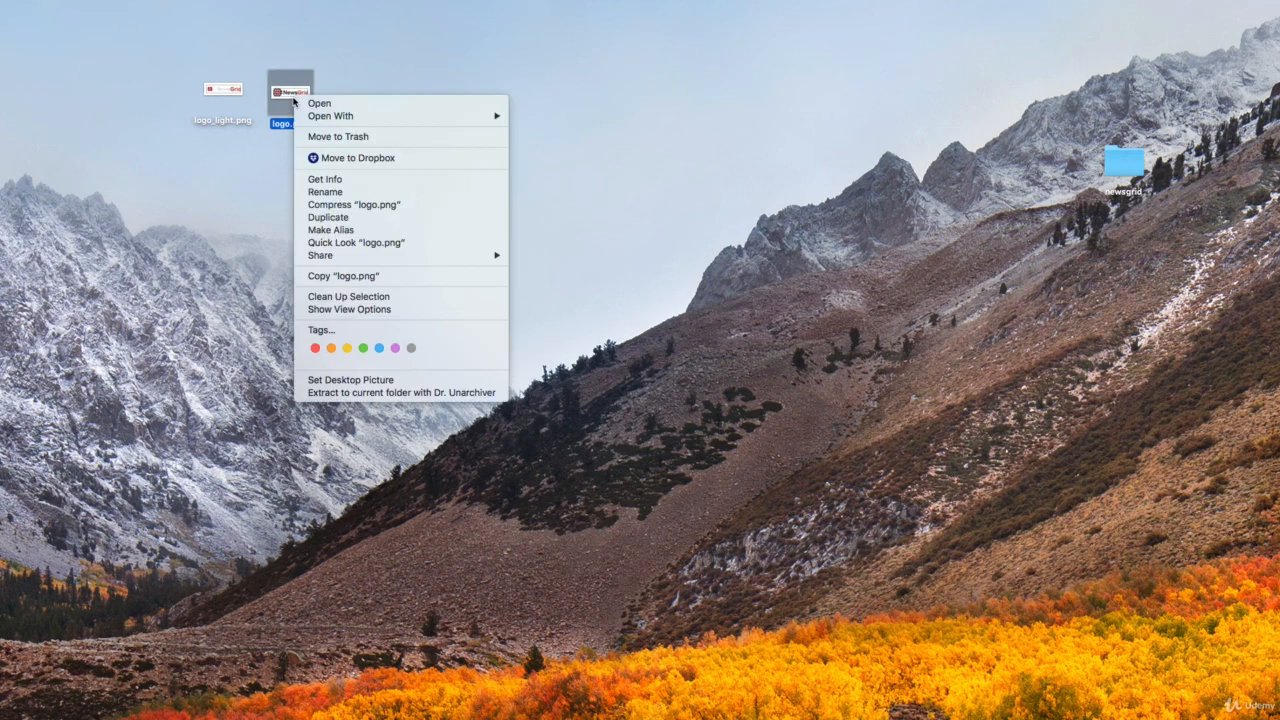
{"action": "mouse_move", "coordinate": [360, 116]}
{"action": "left_click", "coordinate": [550, 118]}
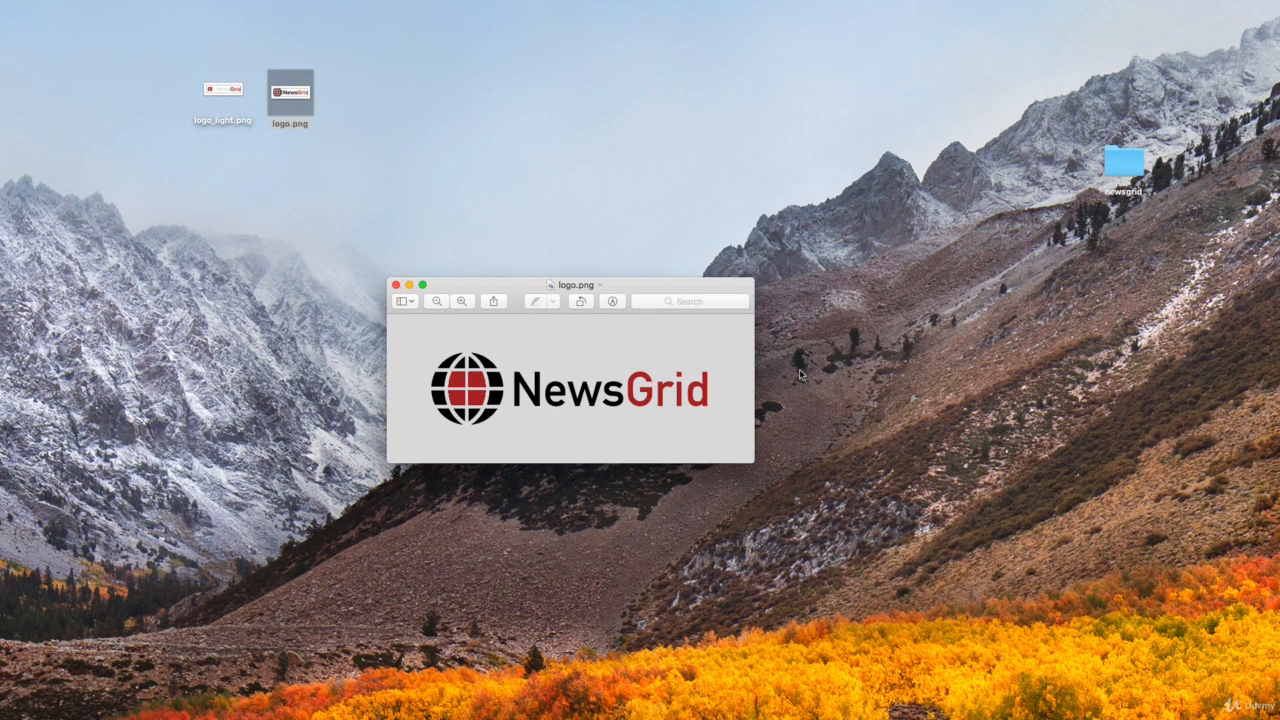
{"action": "left_click", "coordinate": [395, 286]}
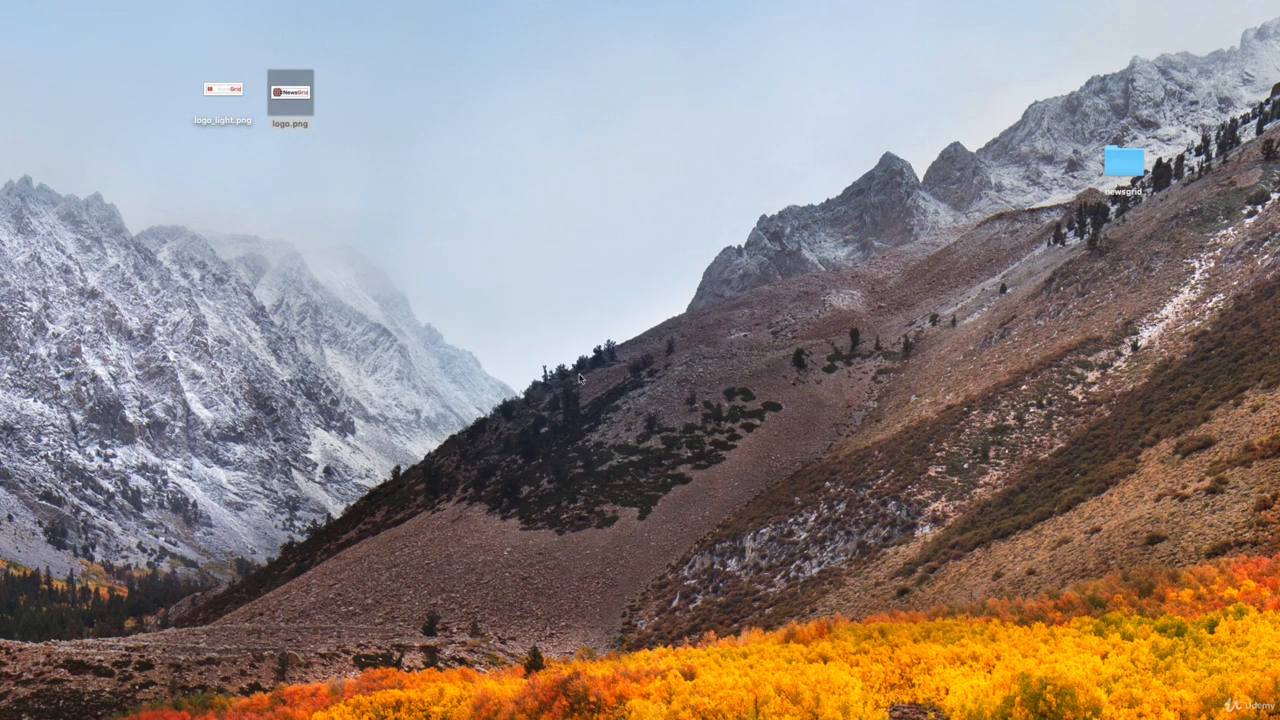